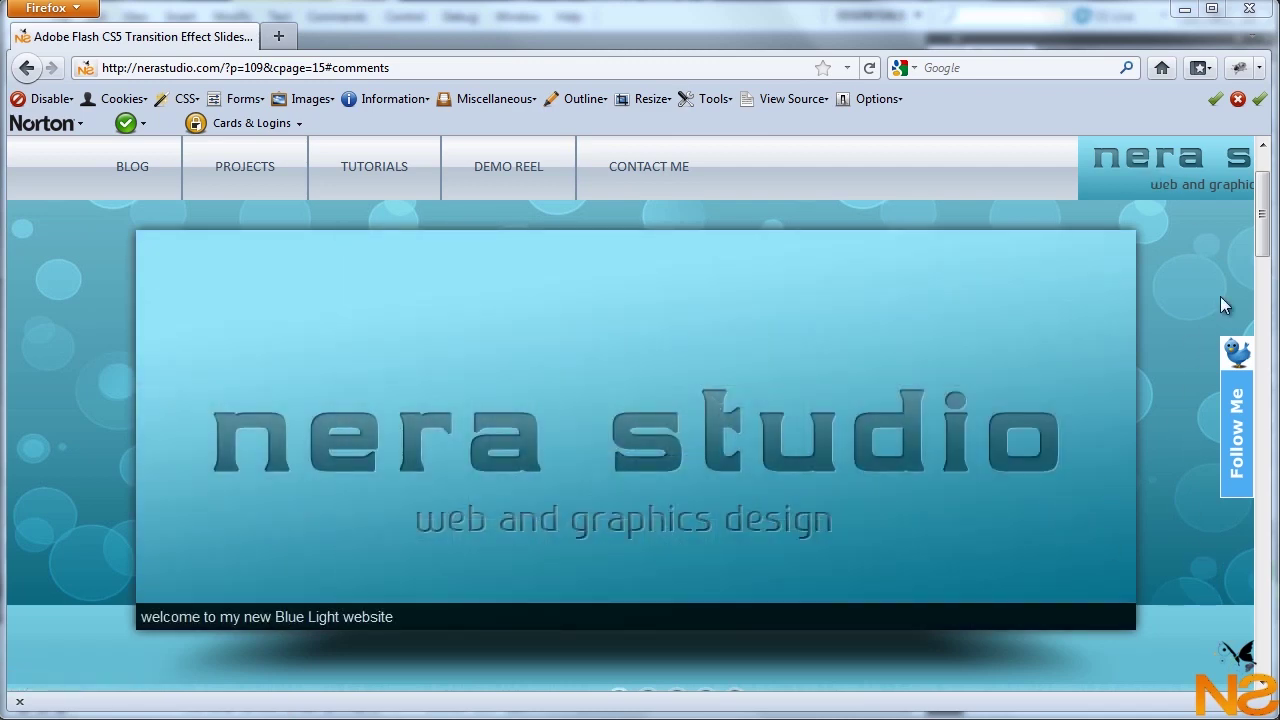
Step: Scroll to the reader comments and highlight the request for a Flash CS5 fade transition tutorial
{"action": "left_click_drag", "start_coordinate": [1263, 221], "coordinate": [1267, 490]}
{"action": "triple_click", "coordinate": [300, 526]}
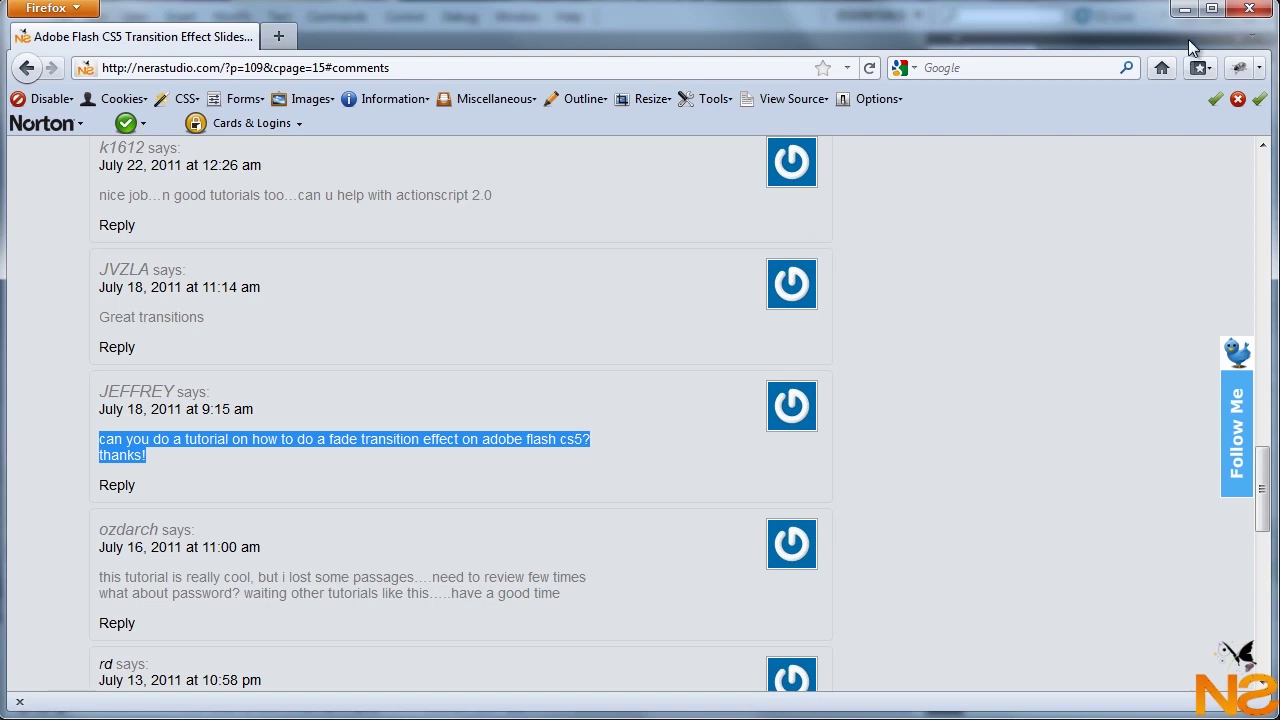
Step: Minimize Firefox, test the Automatic Fade gallery movie with Ctrl+Enter, then close the preview
{"action": "left_click", "coordinate": [1184, 10]}
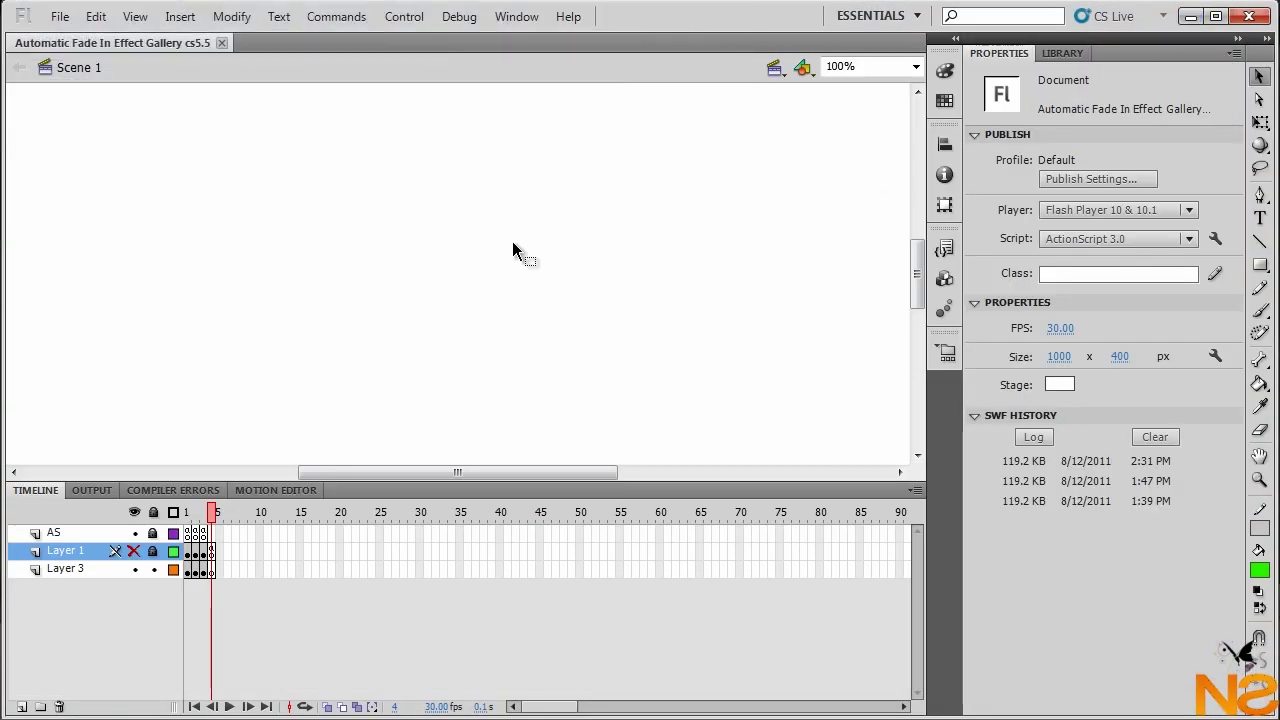
{"action": "key", "text": "ctrl+Return"}
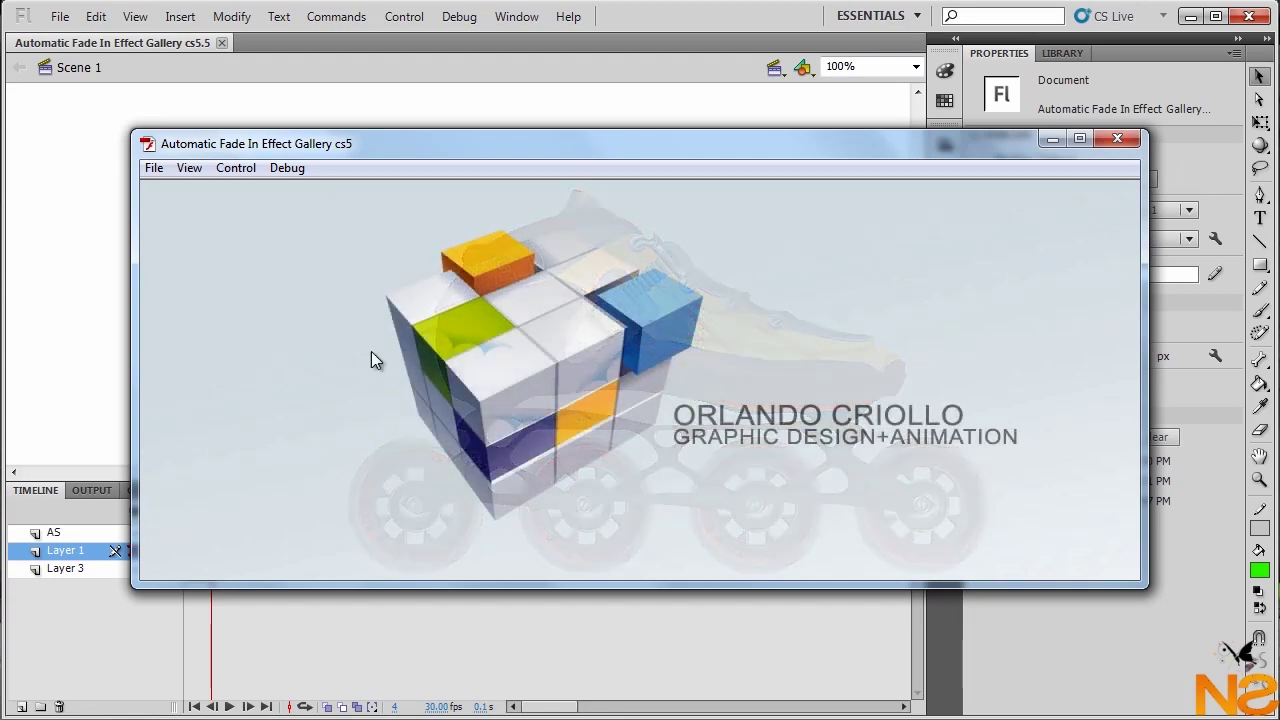
{"action": "left_click", "coordinate": [1118, 139]}
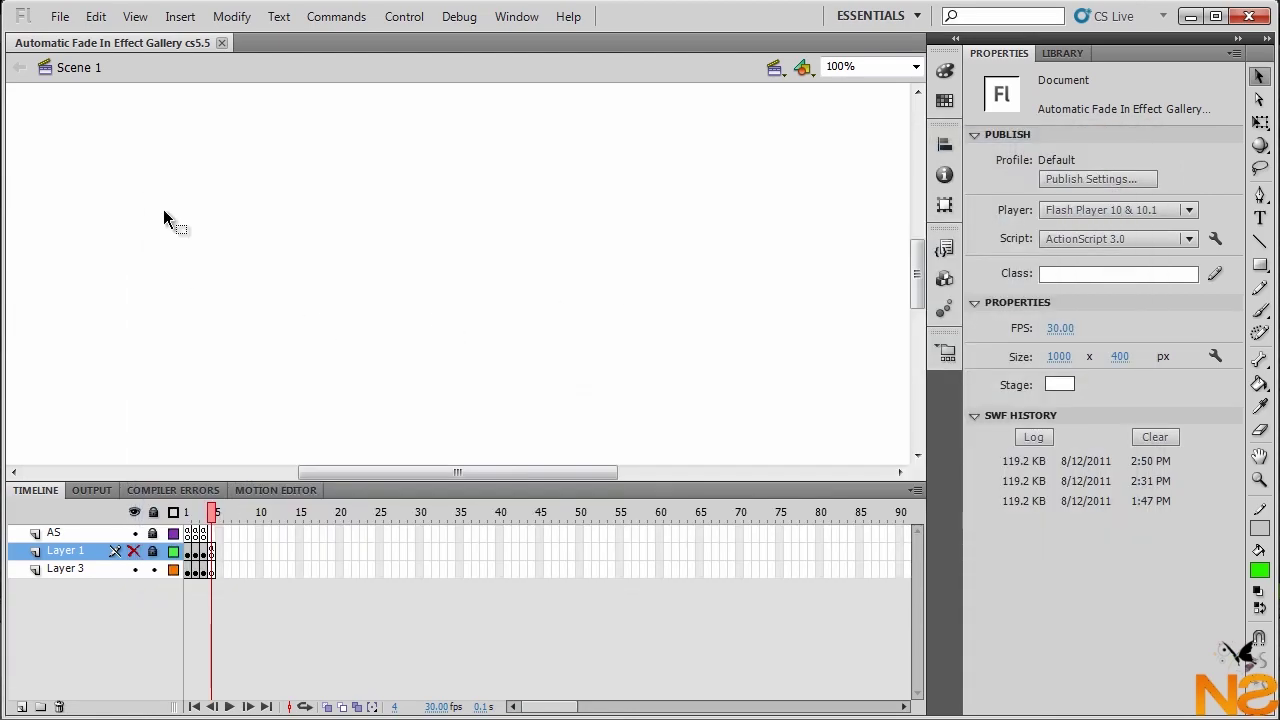
Step: Create a new ActionScript 3.0 document and change its stage height from 450 to 400 px
{"action": "left_click", "coordinate": [56, 20]}
{"action": "left_click", "coordinate": [95, 39]}
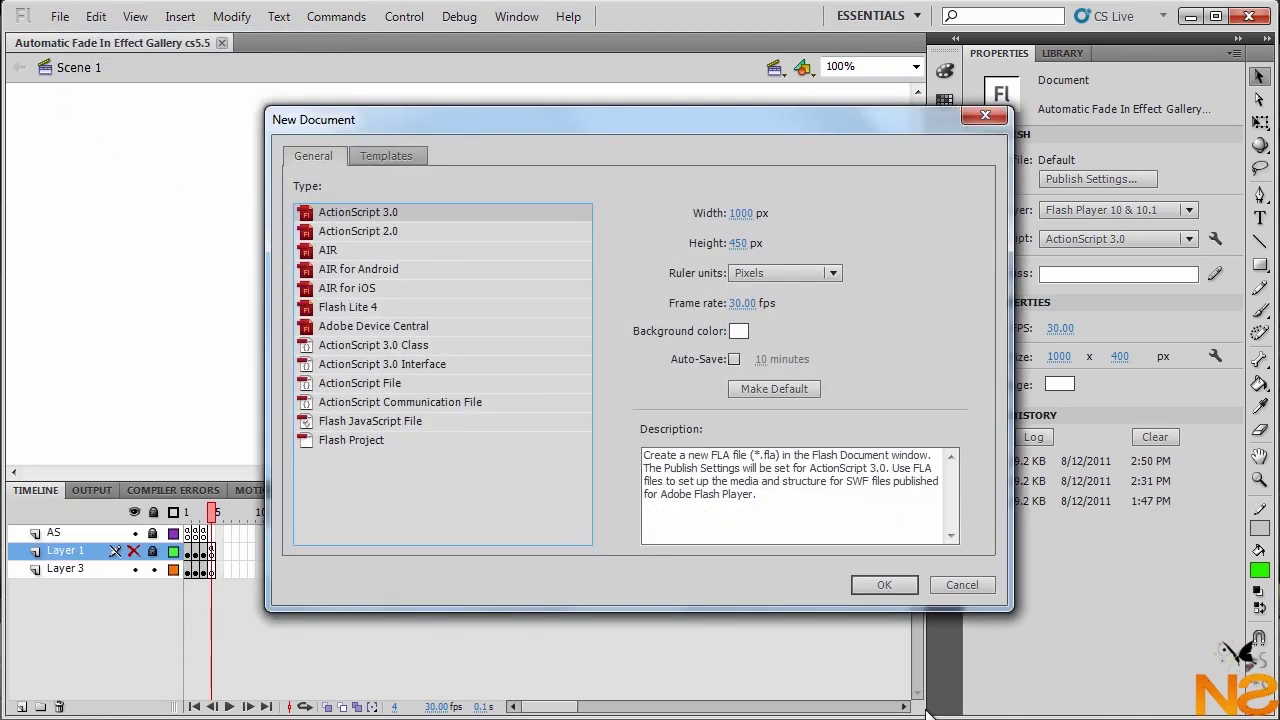
{"action": "left_click", "coordinate": [894, 583]}
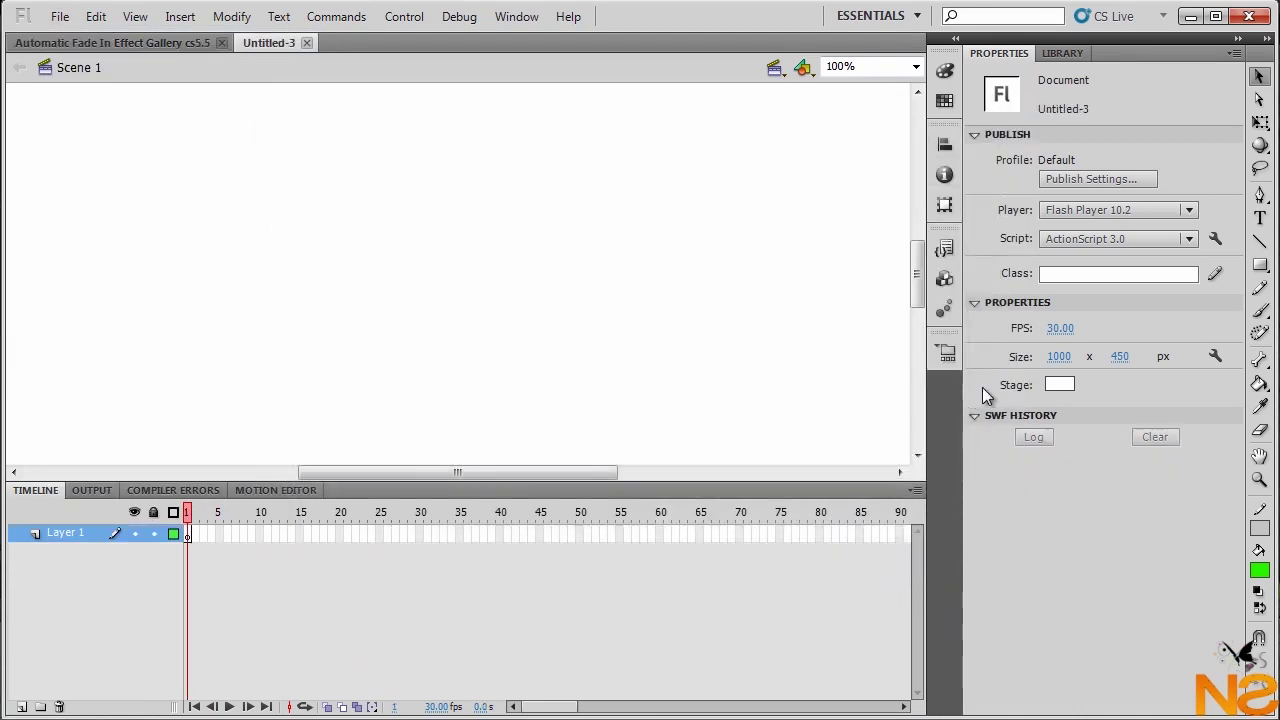
{"action": "left_click", "coordinate": [1121, 357]}
{"action": "key", "text": "Return"}
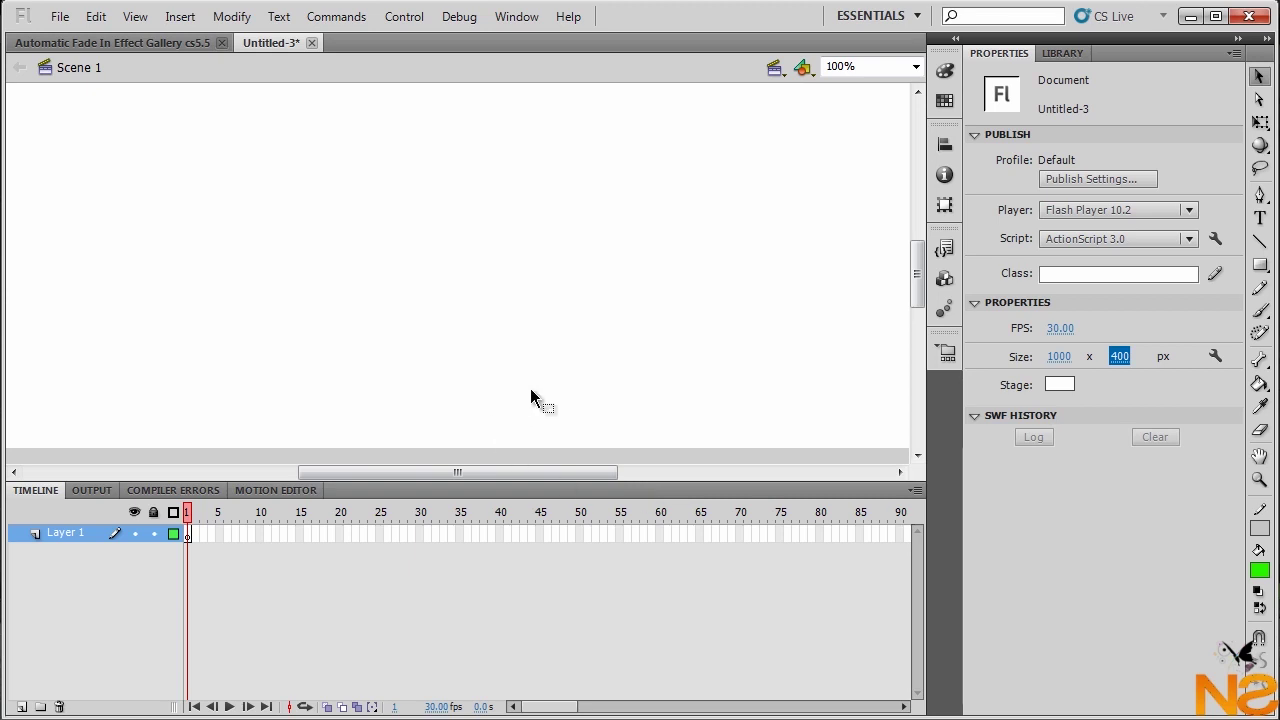
Step: Import large01.jpg, large02.jpg and large03.jpg to the library and drag large01.jpg onto the stage
{"action": "left_click", "coordinate": [1062, 53]}
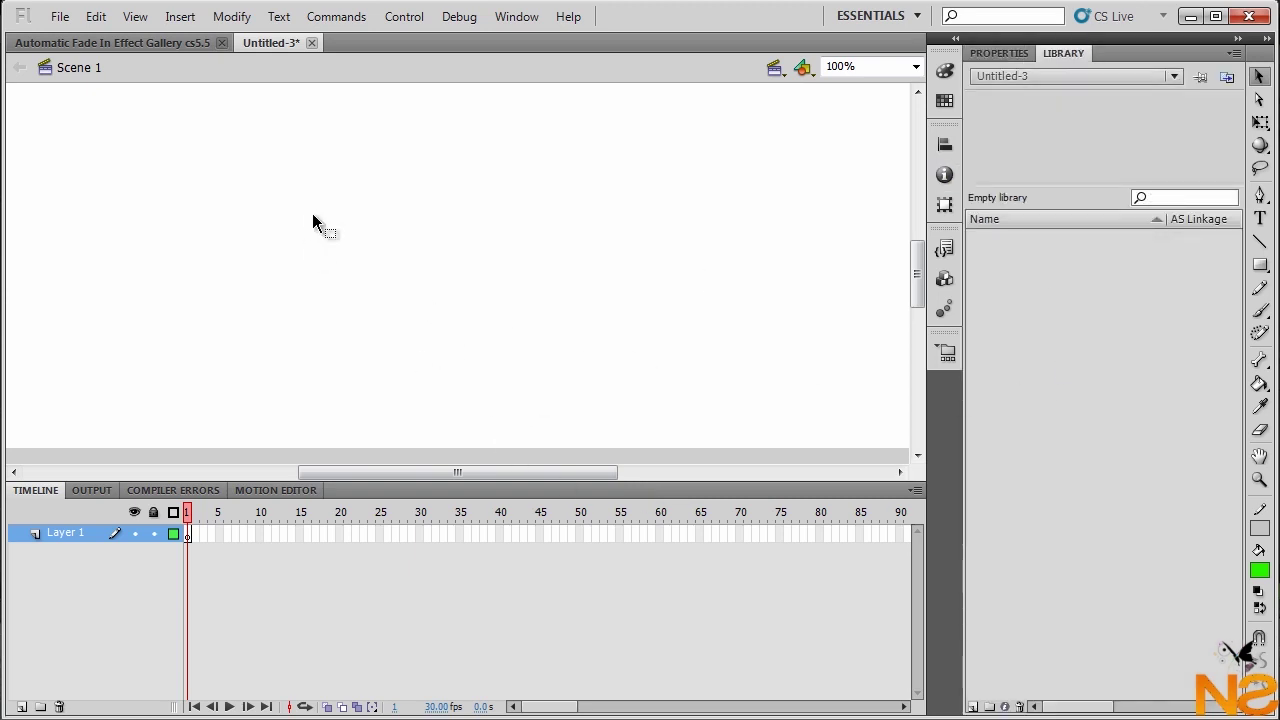
{"action": "left_click", "coordinate": [60, 16]}
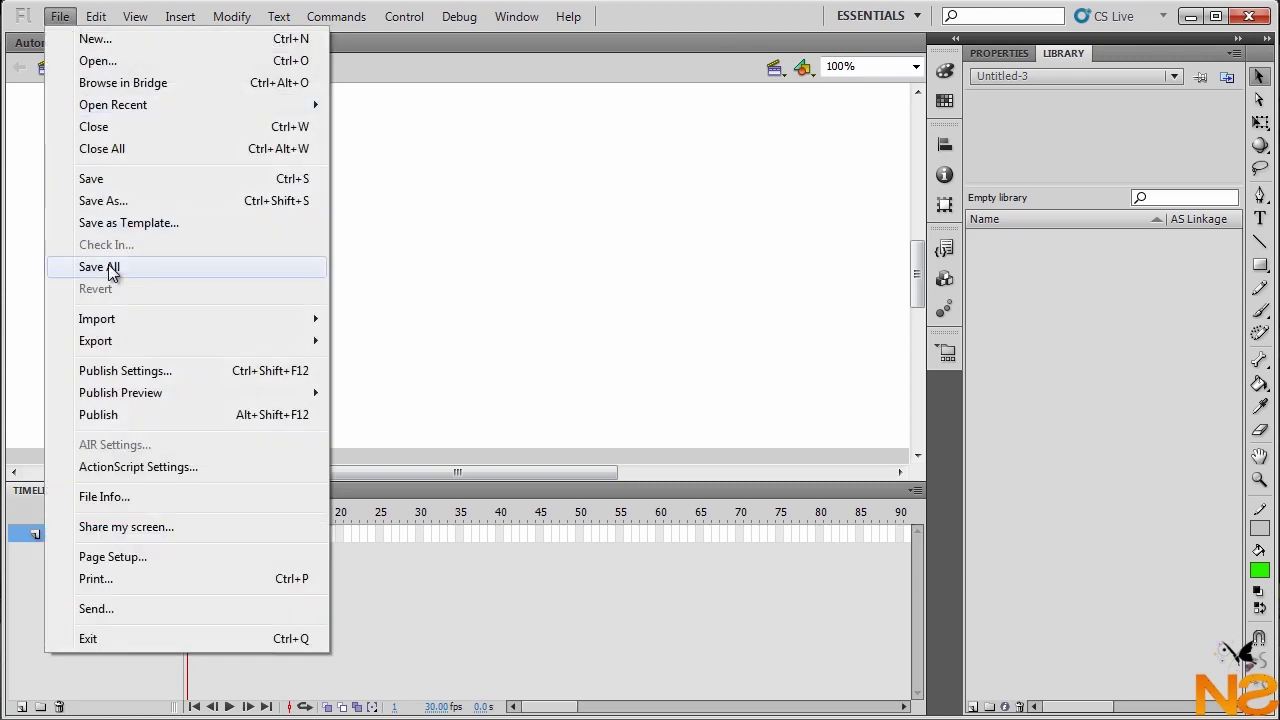
{"action": "mouse_move", "coordinate": [108, 328]}
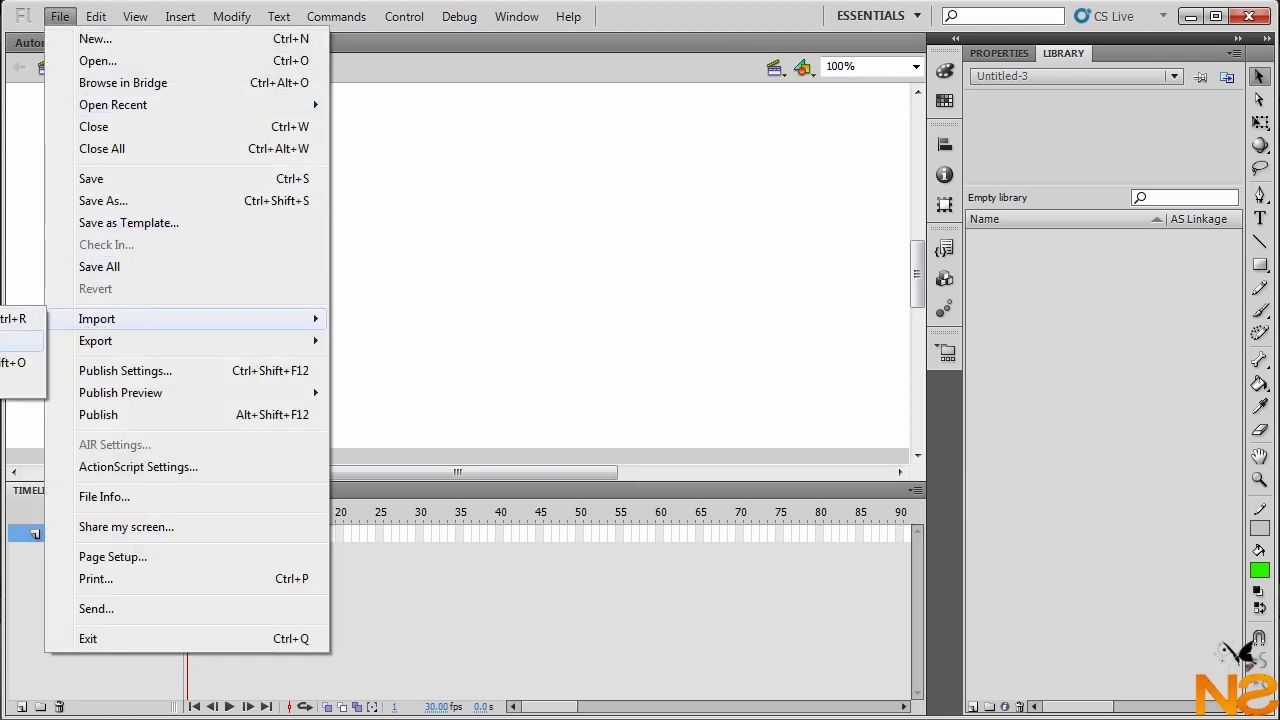
{"action": "left_click", "coordinate": [20, 340]}
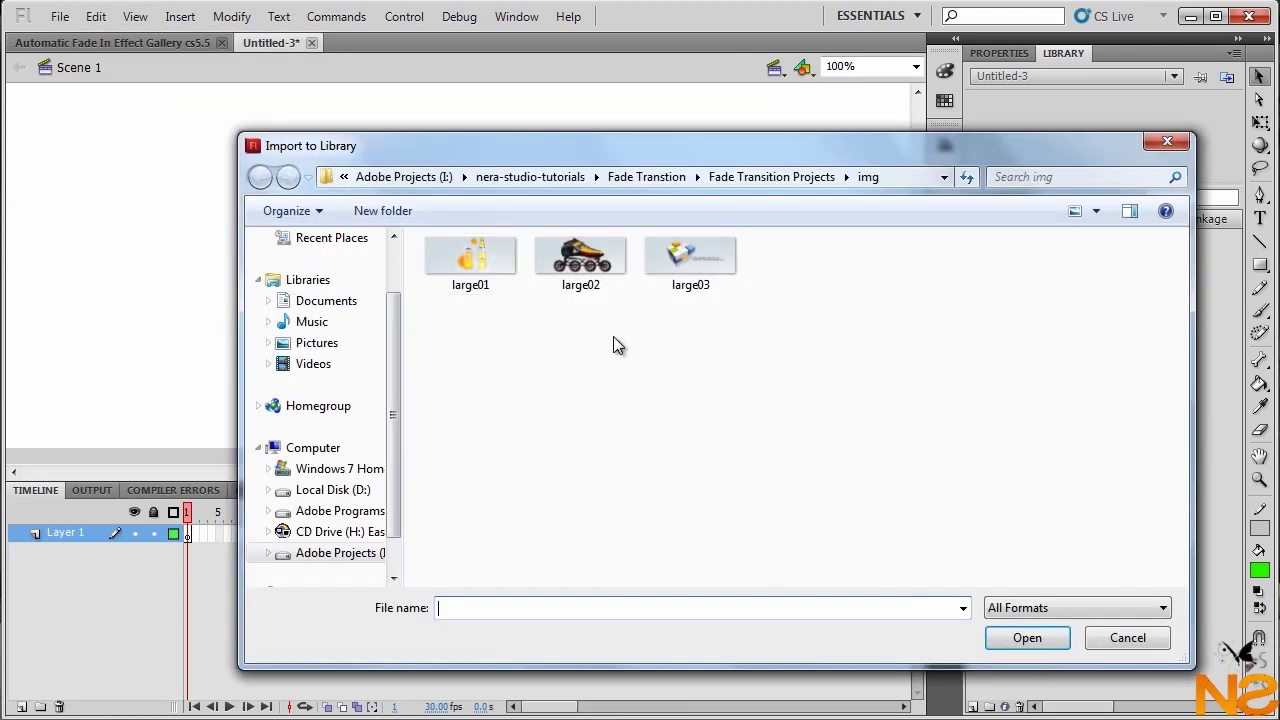
{"action": "left_click_drag", "start_coordinate": [797, 324], "coordinate": [429, 258]}
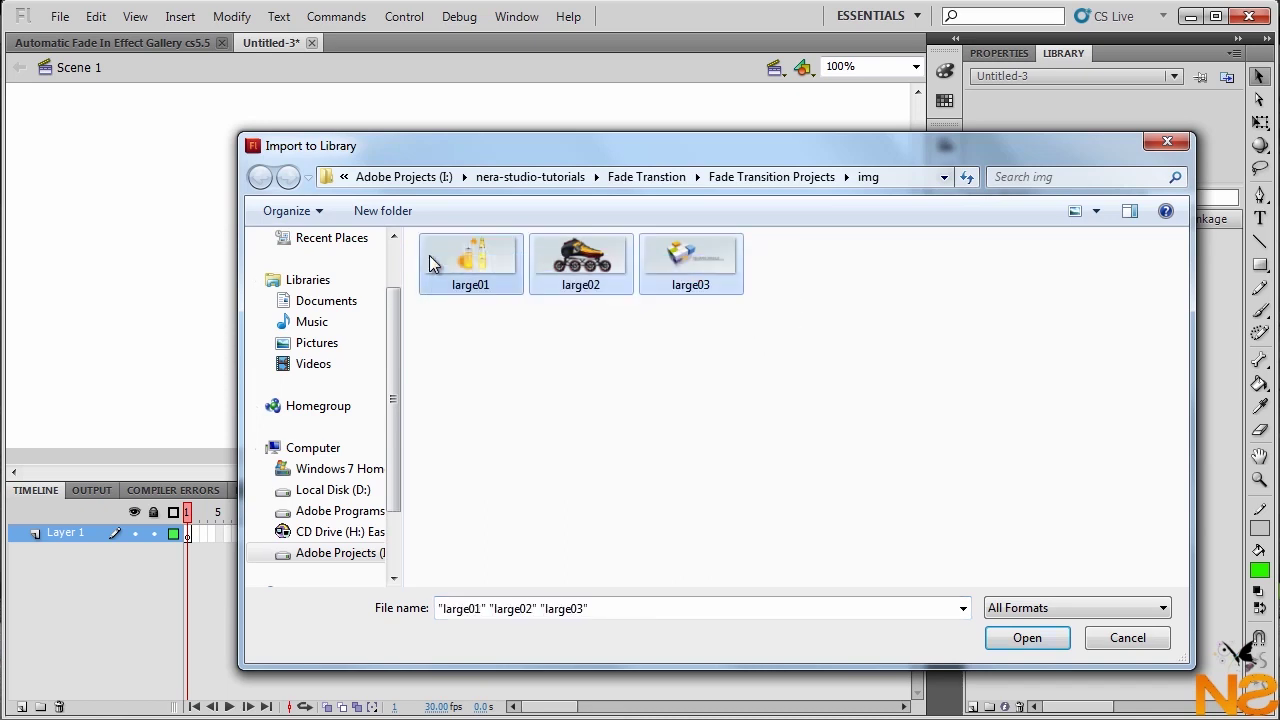
{"action": "left_click", "coordinate": [1050, 638]}
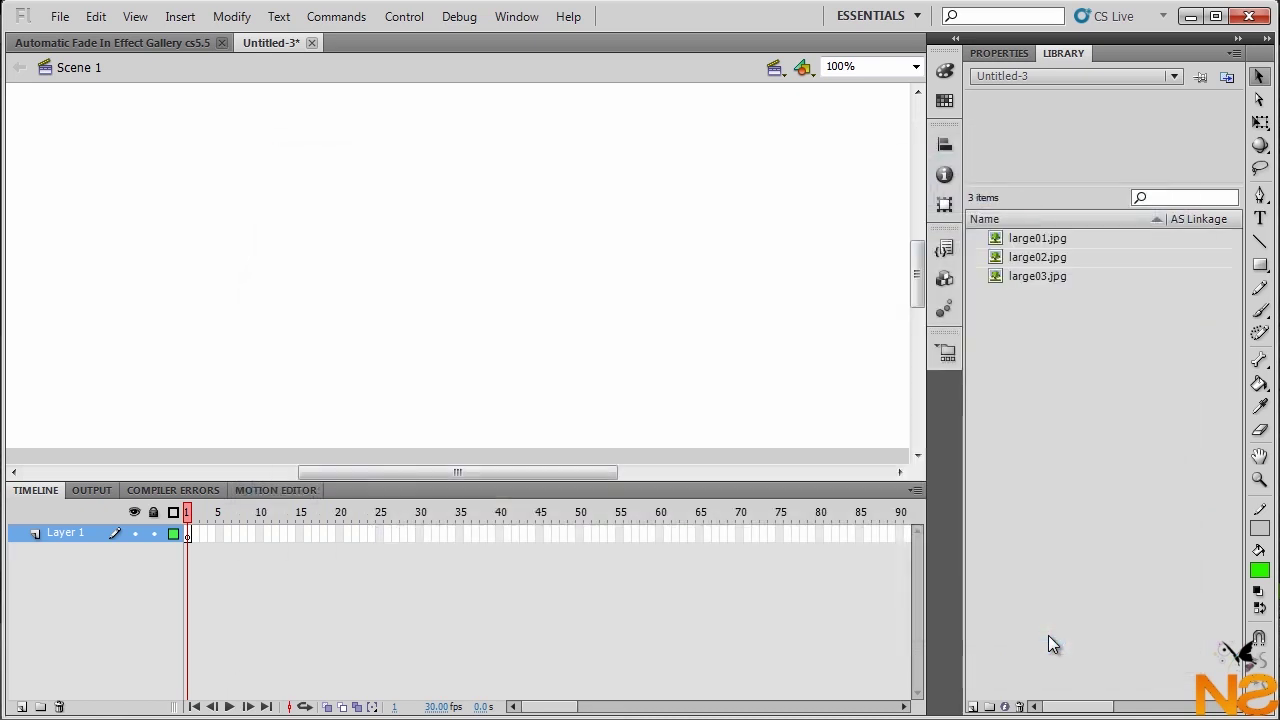
{"action": "left_click", "coordinate": [1008, 240]}
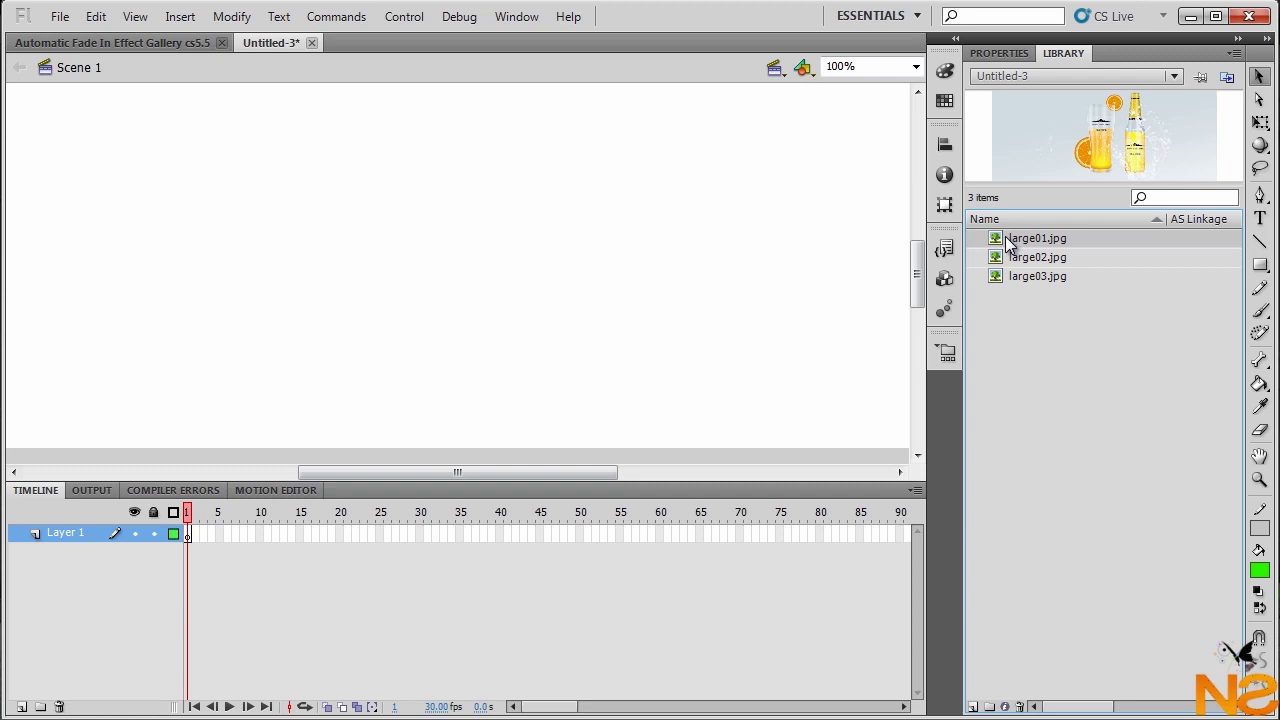
{"action": "left_click_drag", "start_coordinate": [1005, 236], "coordinate": [522, 291]}
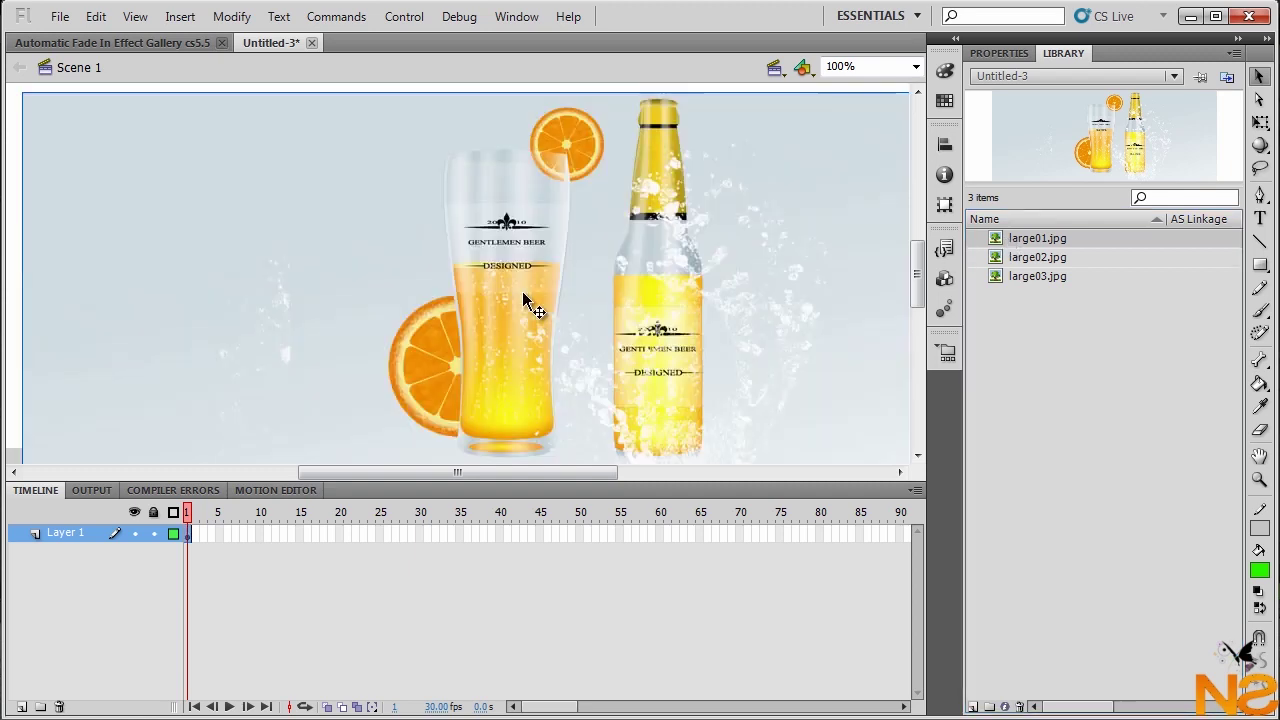
Step: Position the large01.jpg bitmap at X 0, Y 0
{"action": "left_click", "coordinate": [996, 54]}
{"action": "left_click", "coordinate": [1056, 196]}
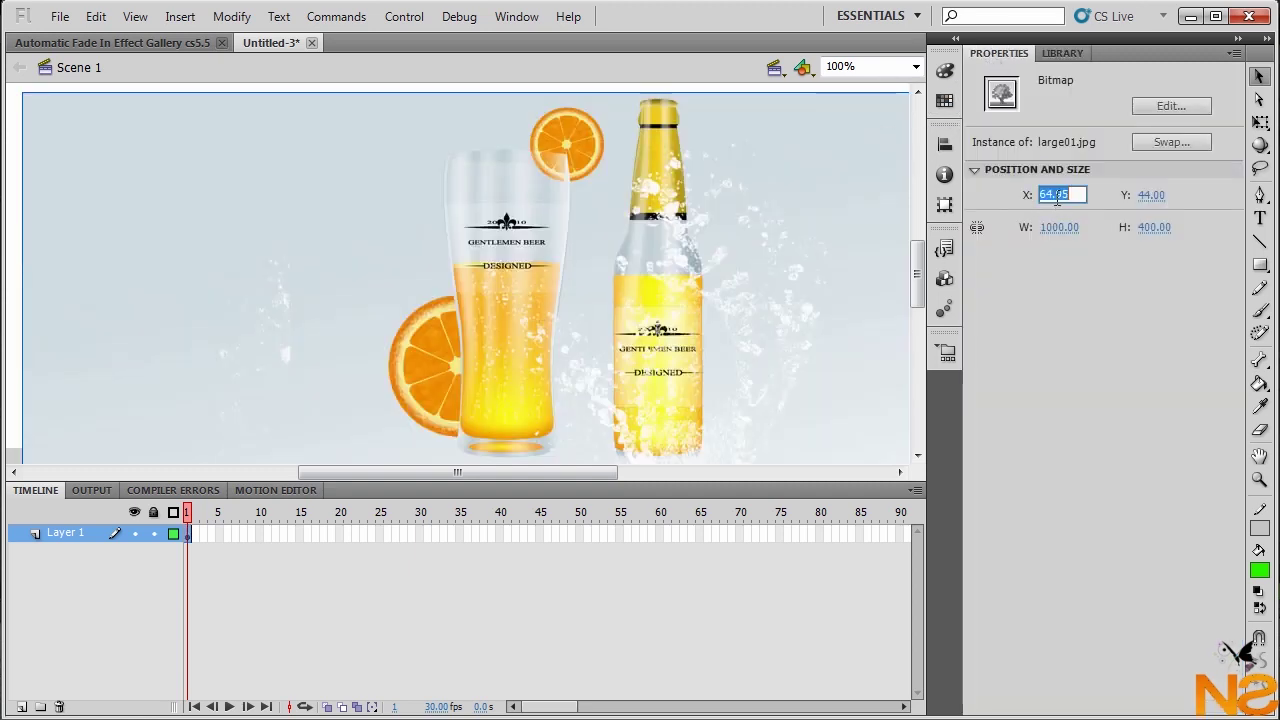
{"action": "type", "text": "0"}
{"action": "left_click", "coordinate": [1150, 195]}
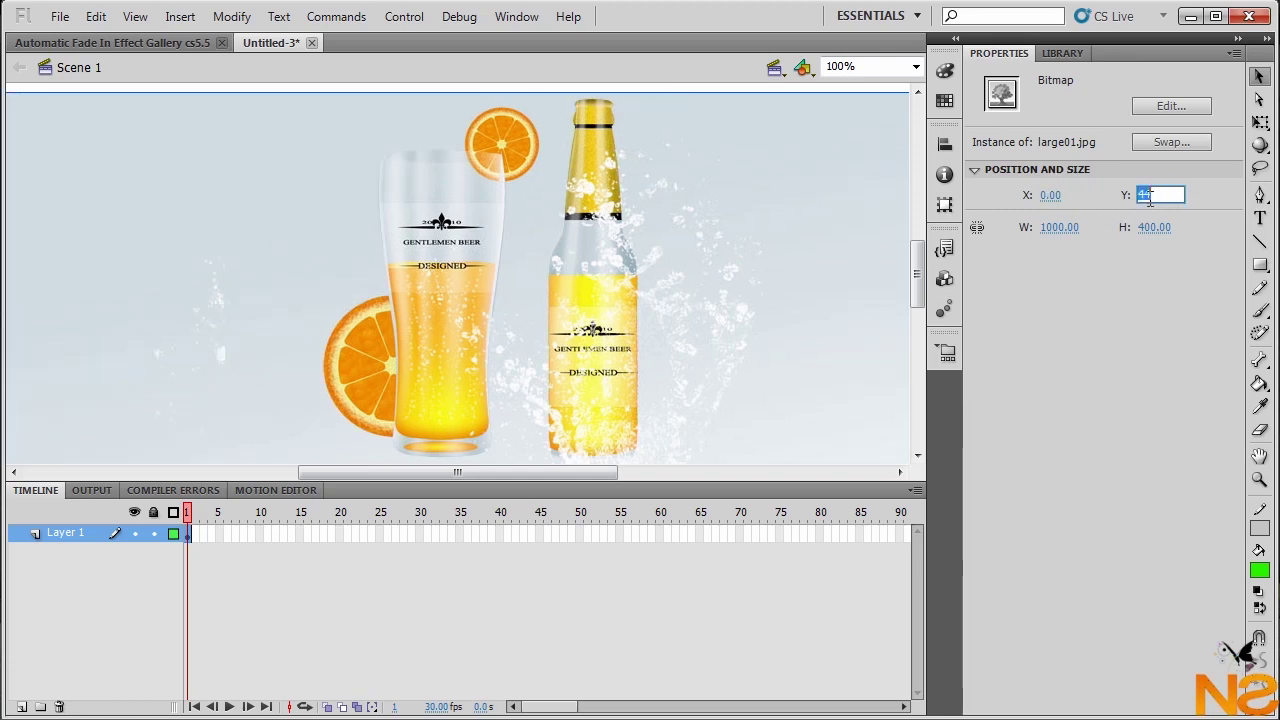
{"action": "type", "text": "0"}
{"action": "key", "text": "Return"}
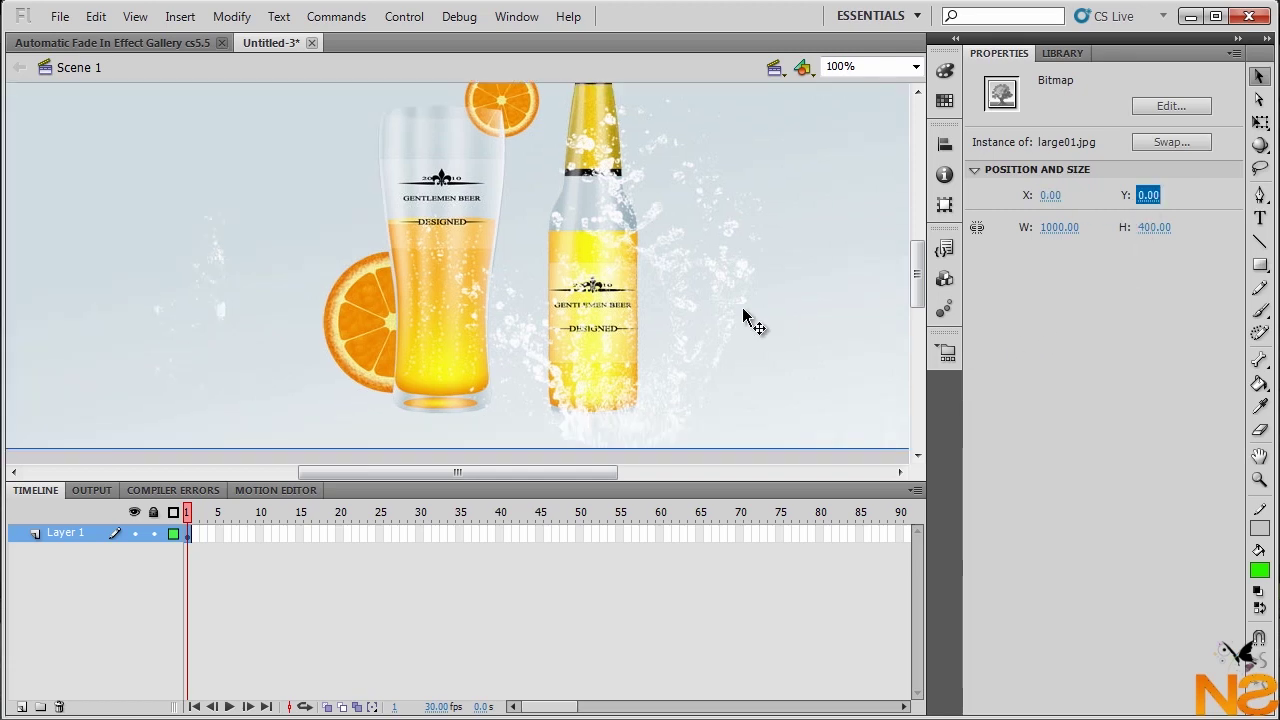
Step: Convert the image to movie clip symbol '1' and name the instance one_mc
{"action": "key", "text": "F8"}
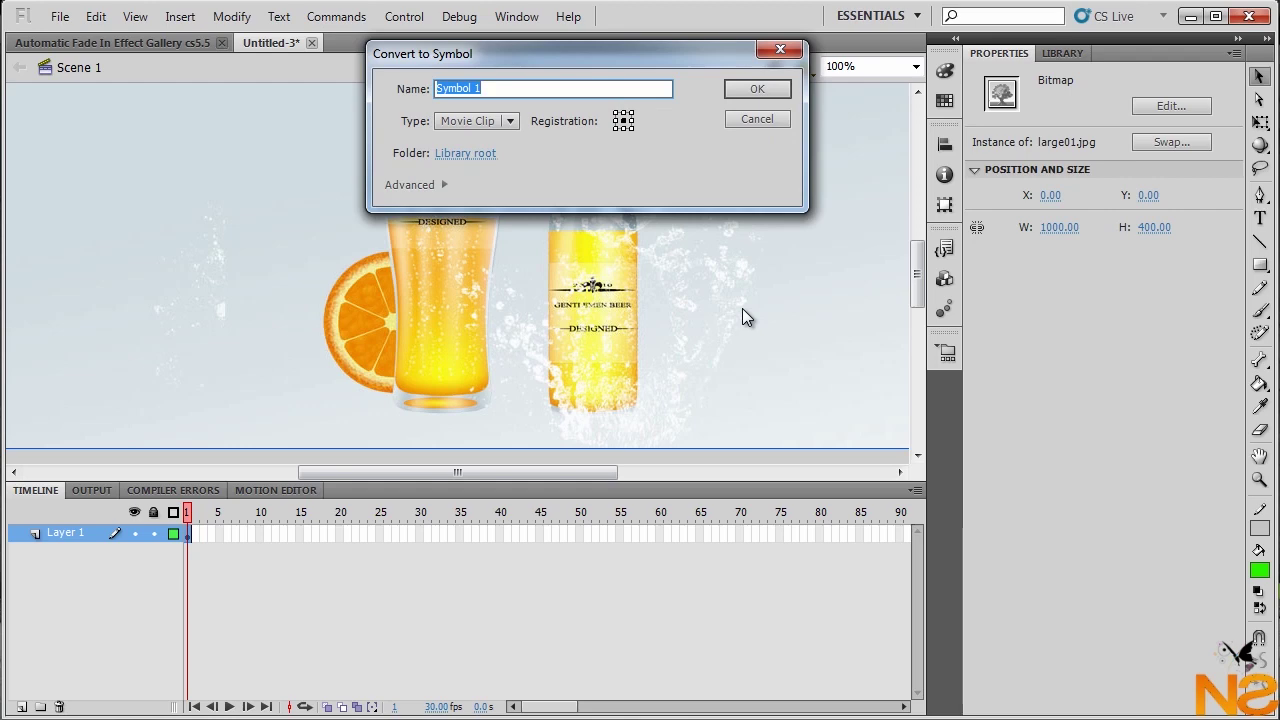
{"action": "type", "text": "1"}
{"action": "key", "text": "Return"}
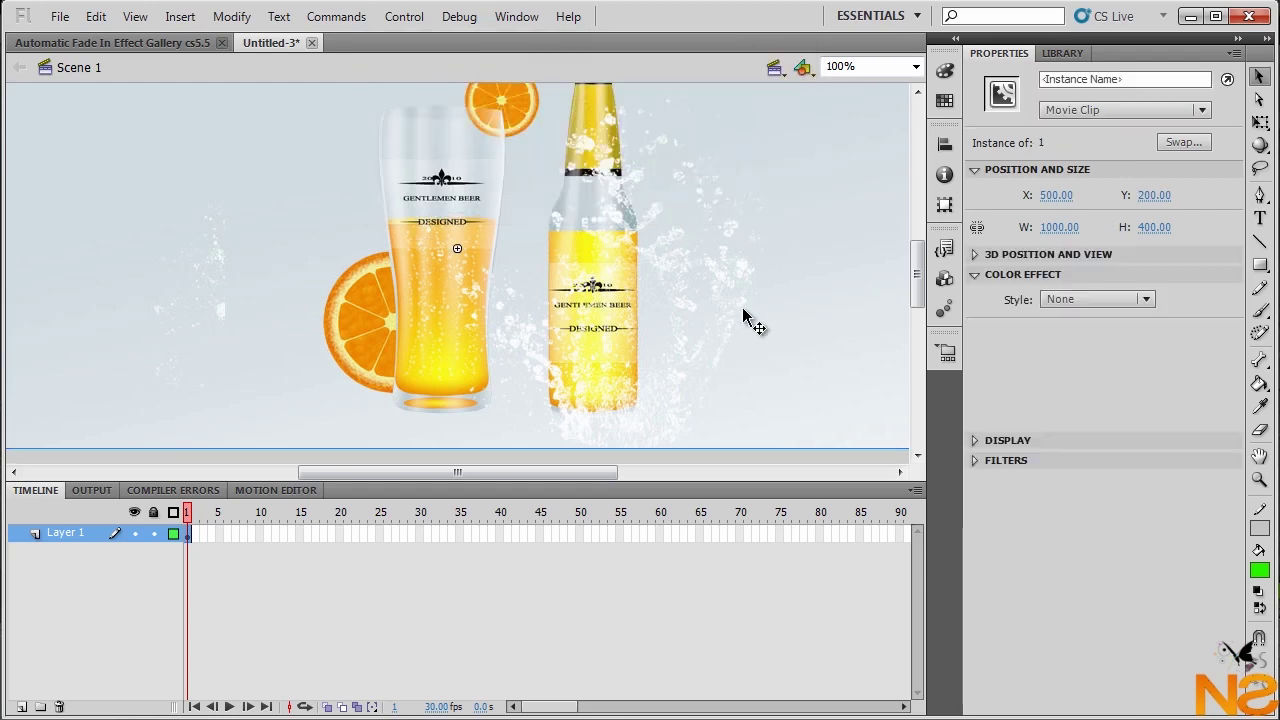
{"action": "left_click", "coordinate": [1077, 84]}
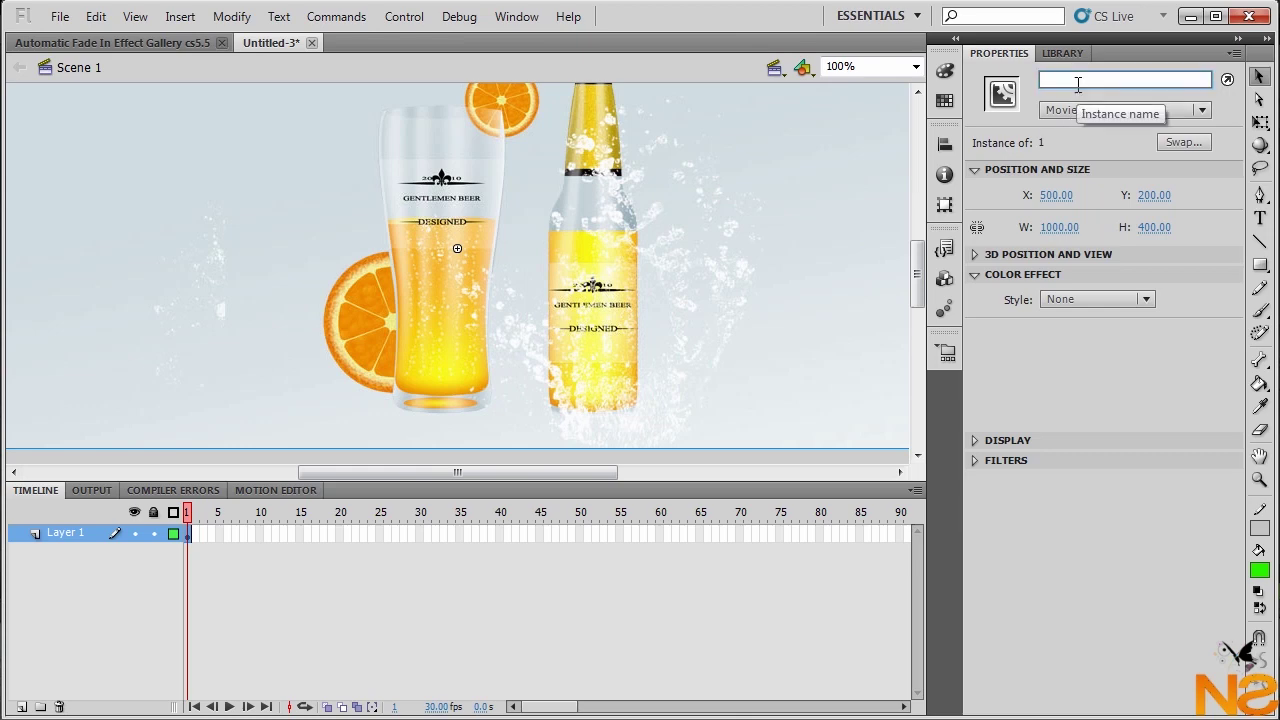
{"action": "type", "text": "one_mc"}
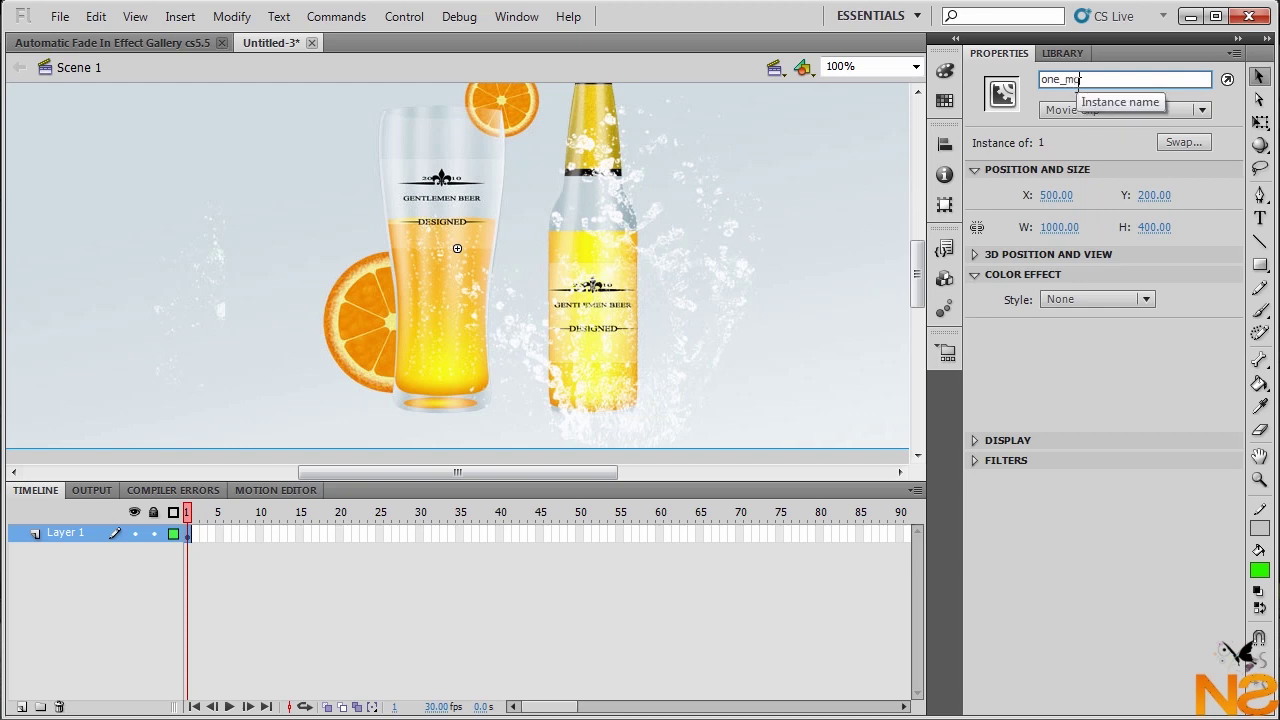
{"action": "key", "text": "Return"}
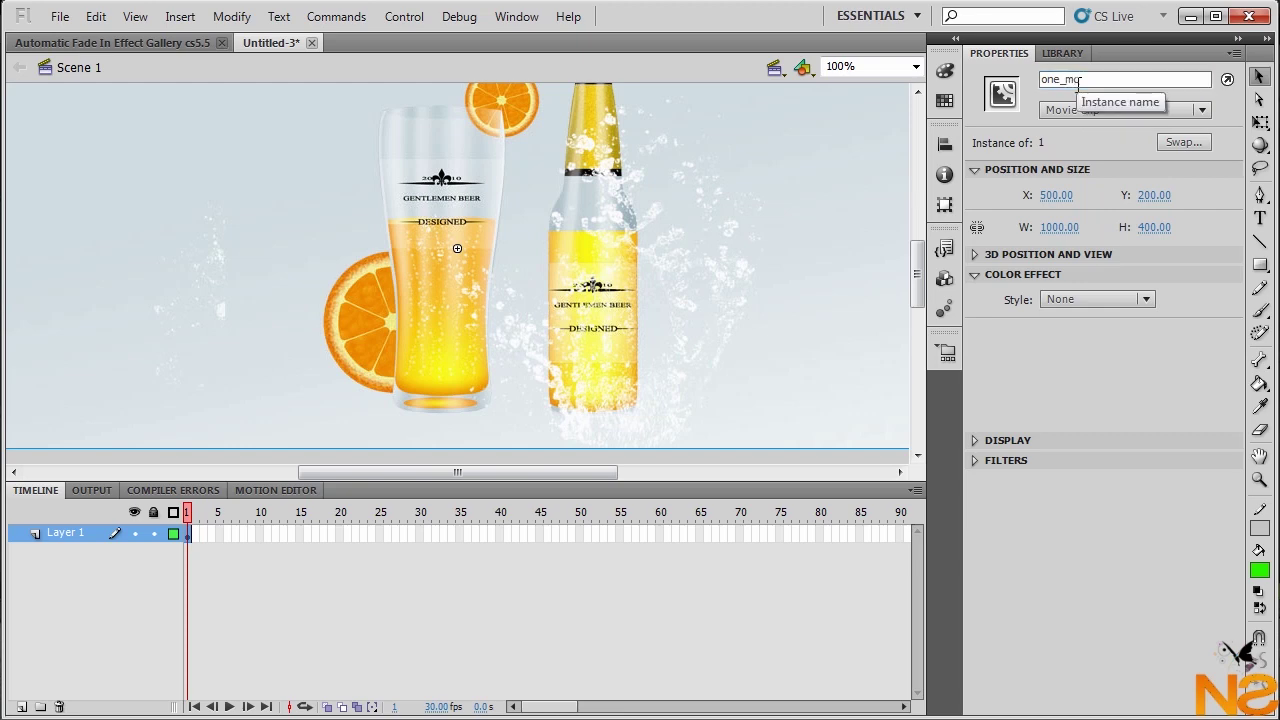
Step: Insert a blank keyframe at frame 2 and place large02.jpg on the stage
{"action": "left_click", "coordinate": [195, 536]}
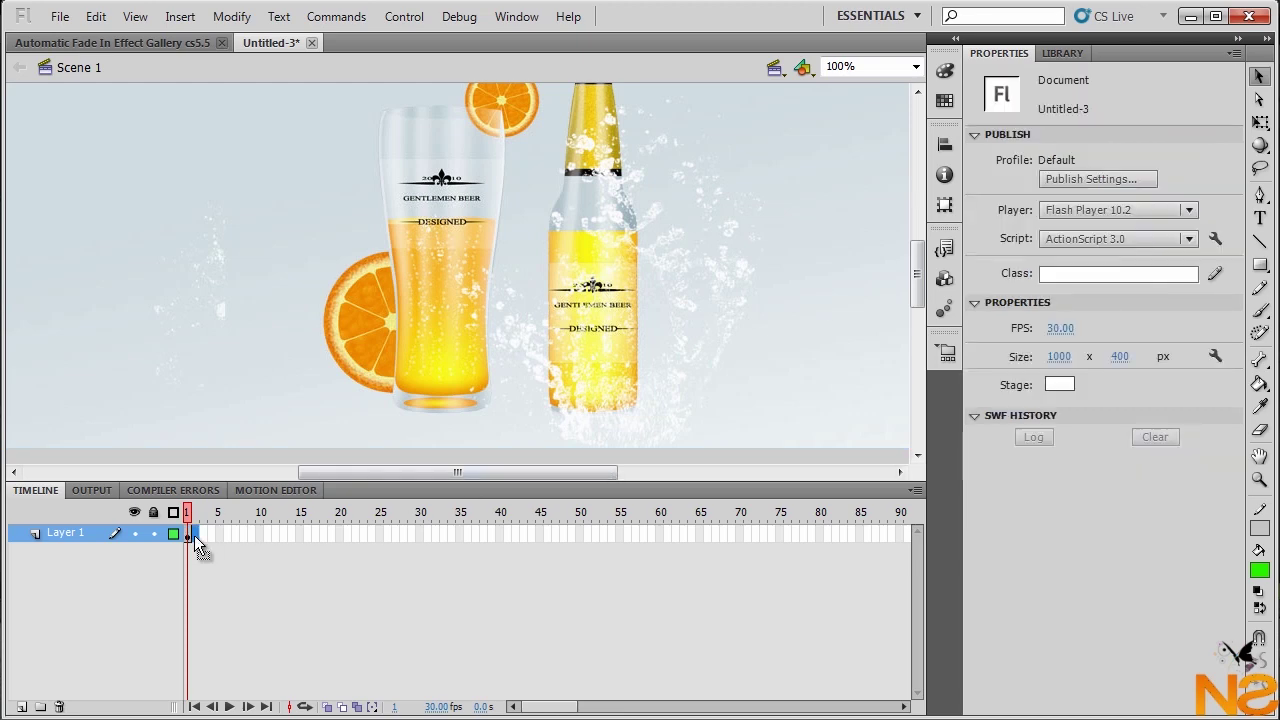
{"action": "left_click", "coordinate": [180, 17]}
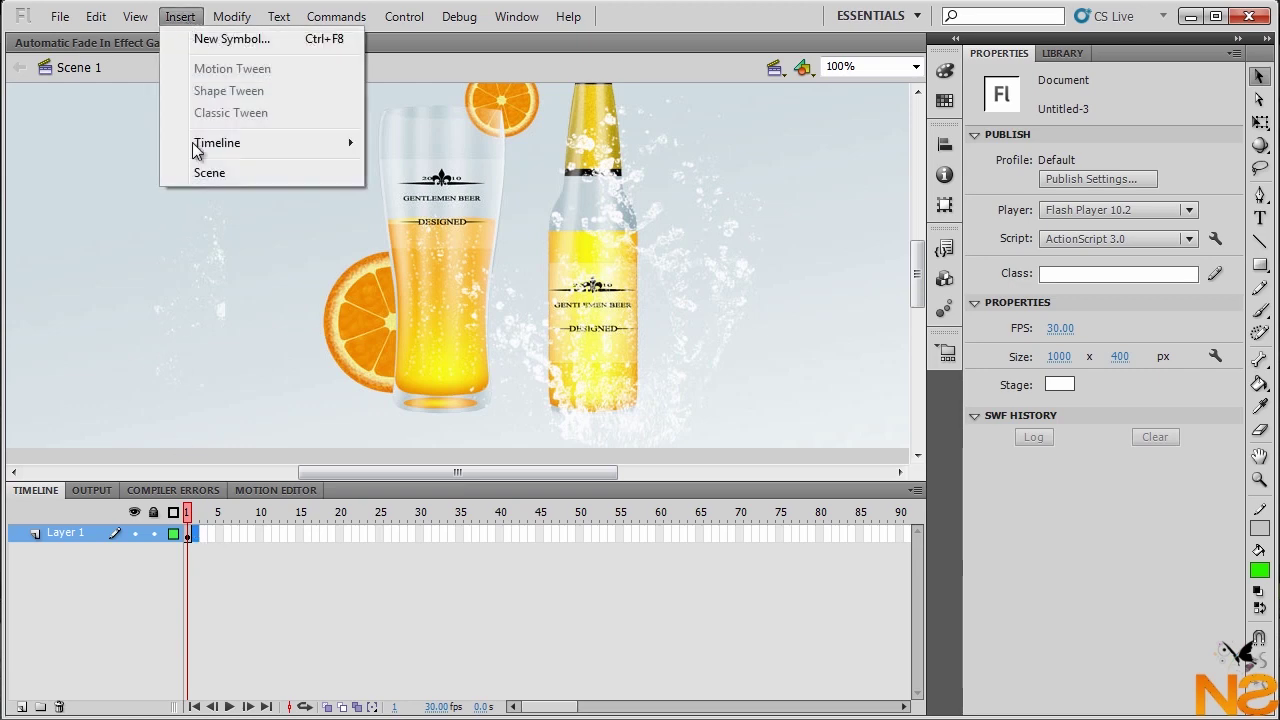
{"action": "mouse_move", "coordinate": [224, 145]}
{"action": "left_click", "coordinate": [68, 240]}
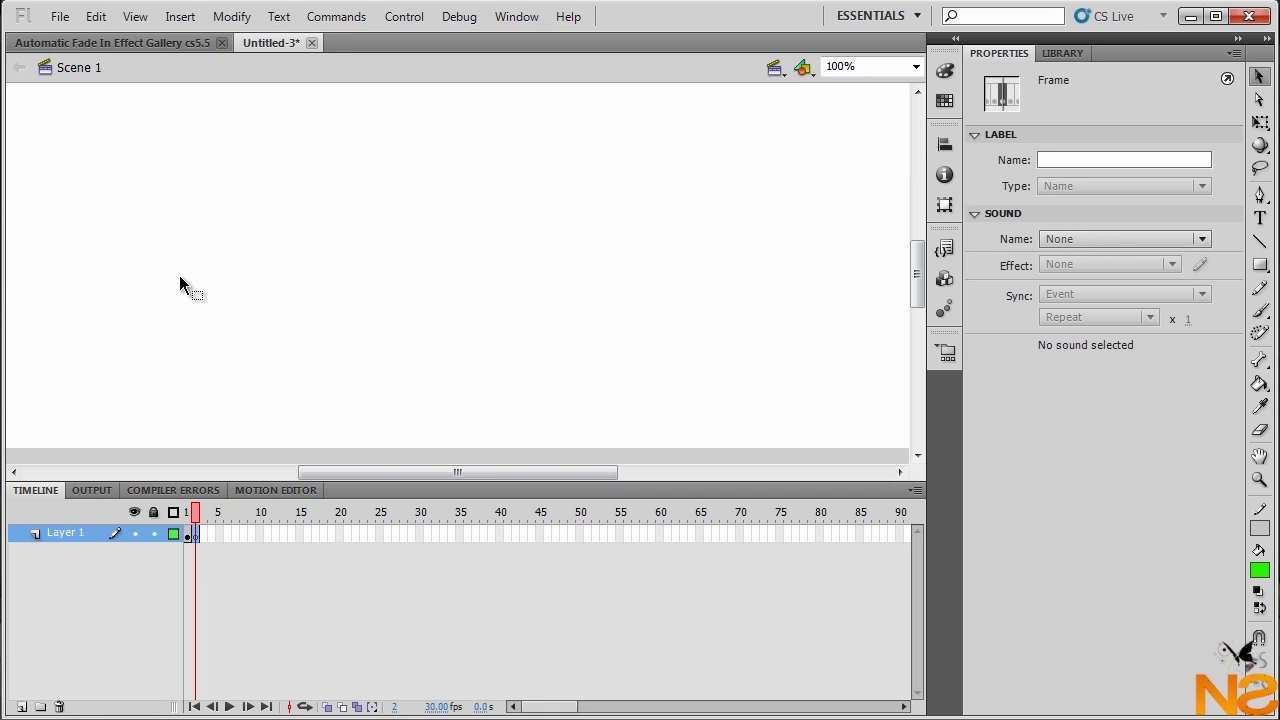
{"action": "left_click", "coordinate": [1059, 54]}
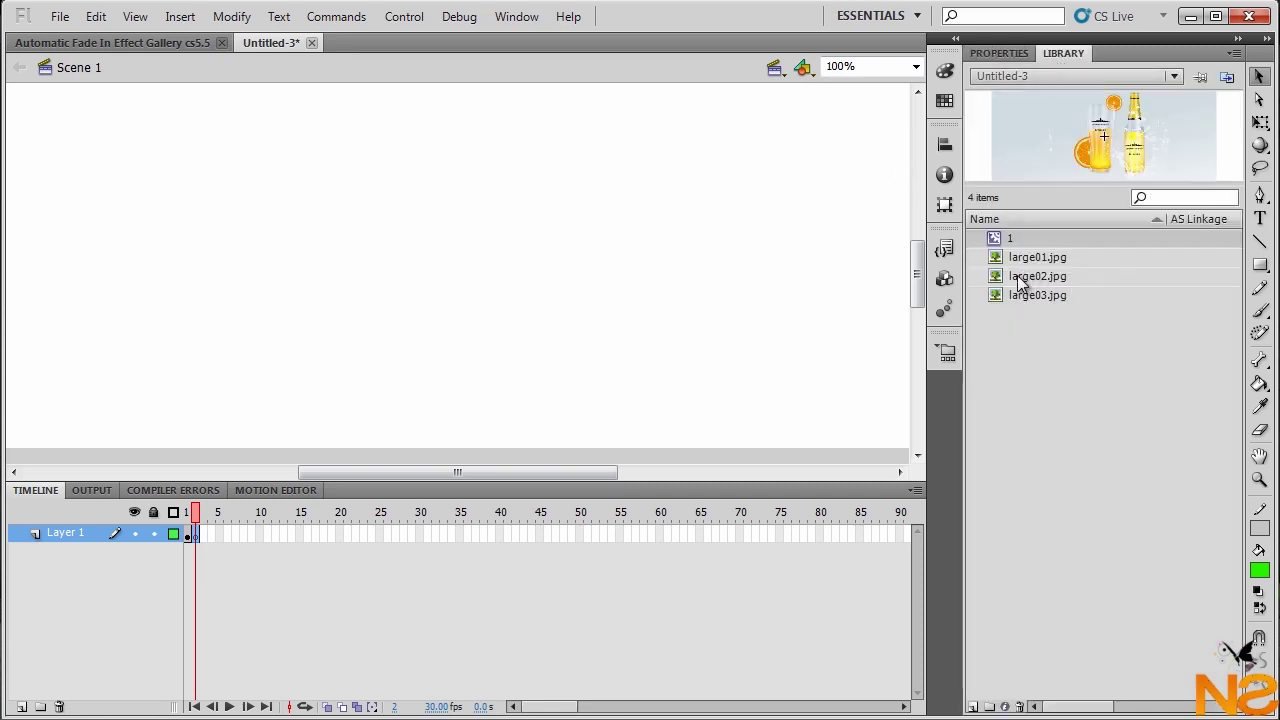
{"action": "left_click_drag", "start_coordinate": [1020, 284], "coordinate": [489, 313]}
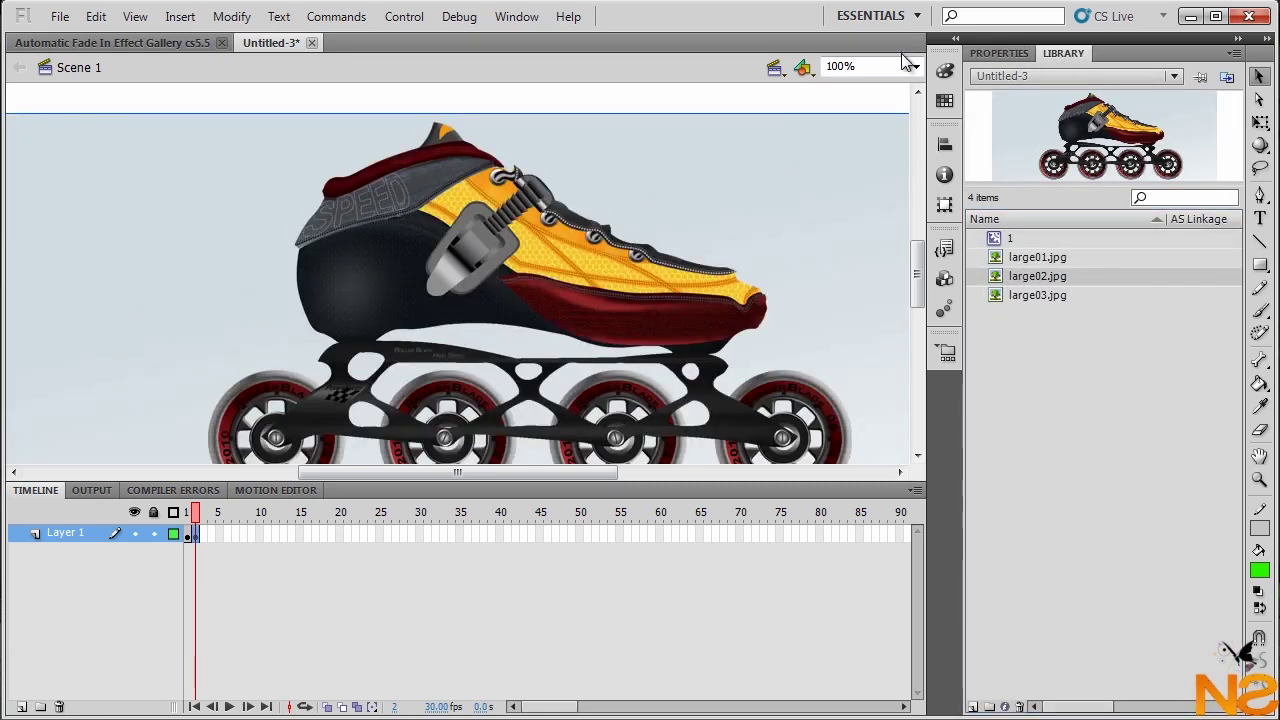
Step: Position the skate image at X 0, Y 0
{"action": "left_click", "coordinate": [1000, 53]}
{"action": "left_click", "coordinate": [1072, 195]}
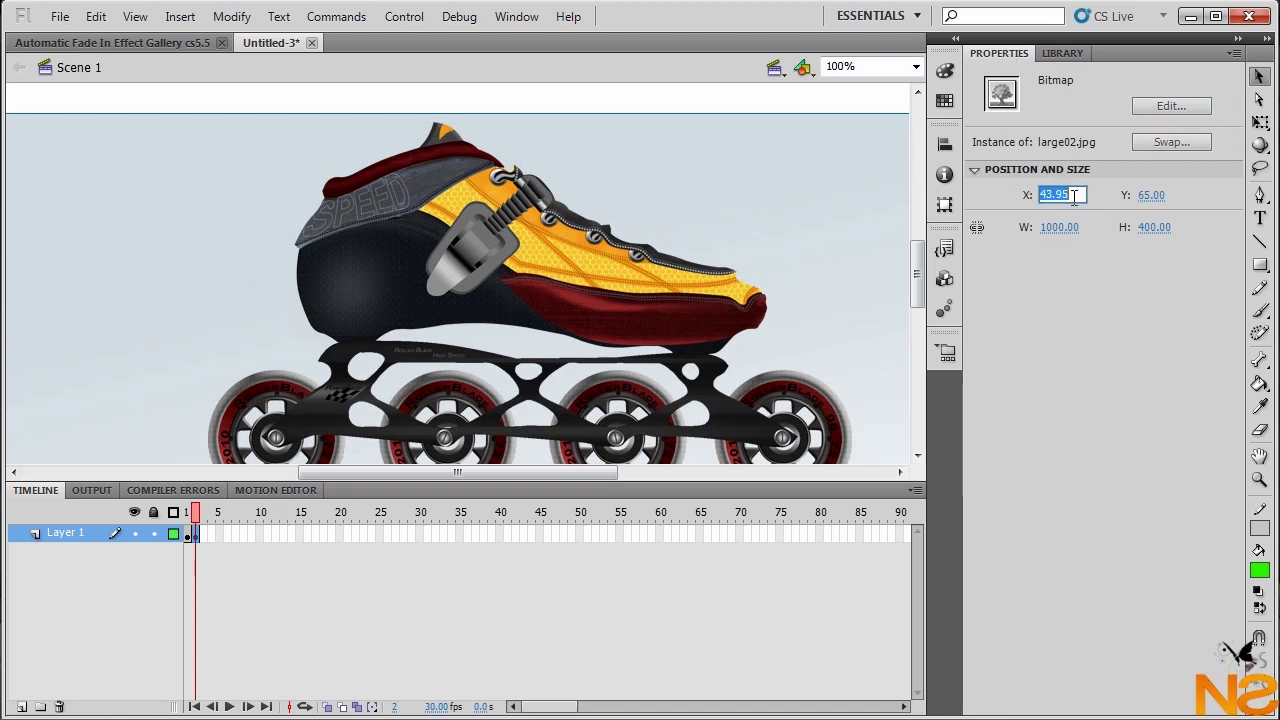
{"action": "type", "text": "0"}
{"action": "left_click", "coordinate": [1160, 196]}
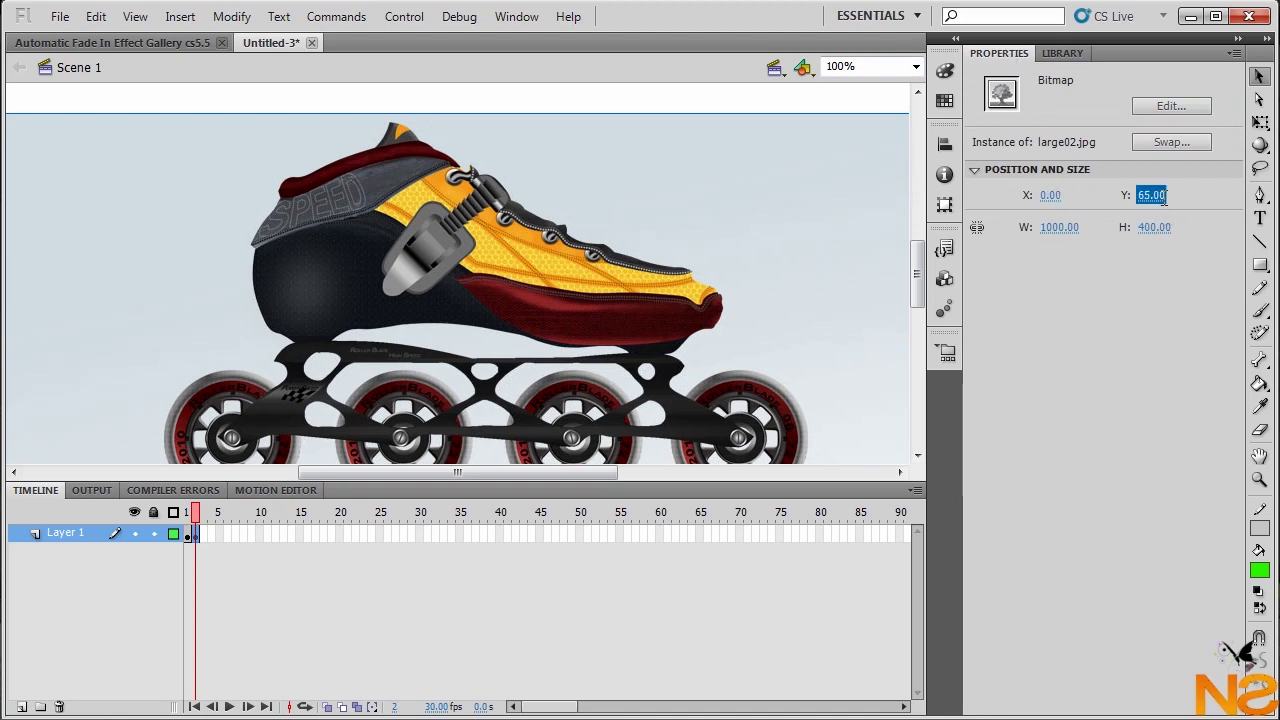
{"action": "type", "text": "0"}
{"action": "key", "text": "Return"}
Step: Convert the skate image to movie clip symbol '2' with instance name two_mc
{"action": "key", "text": "F8"}
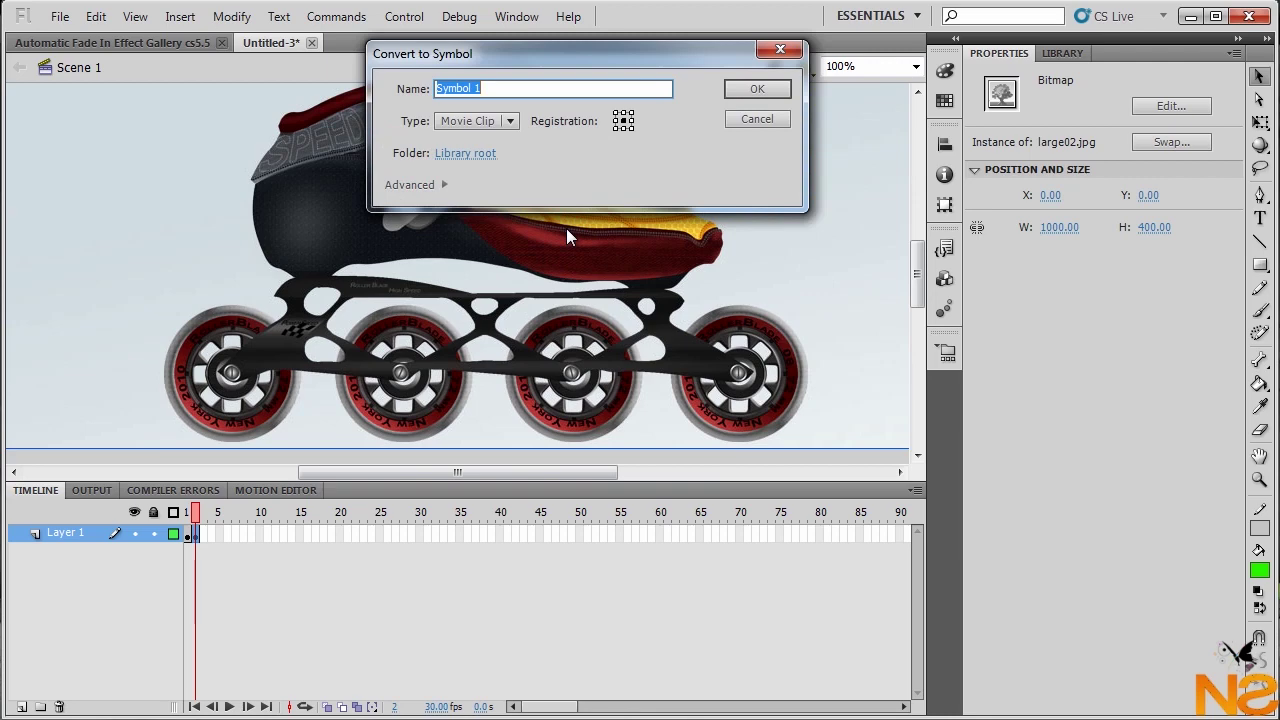
{"action": "type", "text": "2"}
{"action": "key", "text": "Return"}
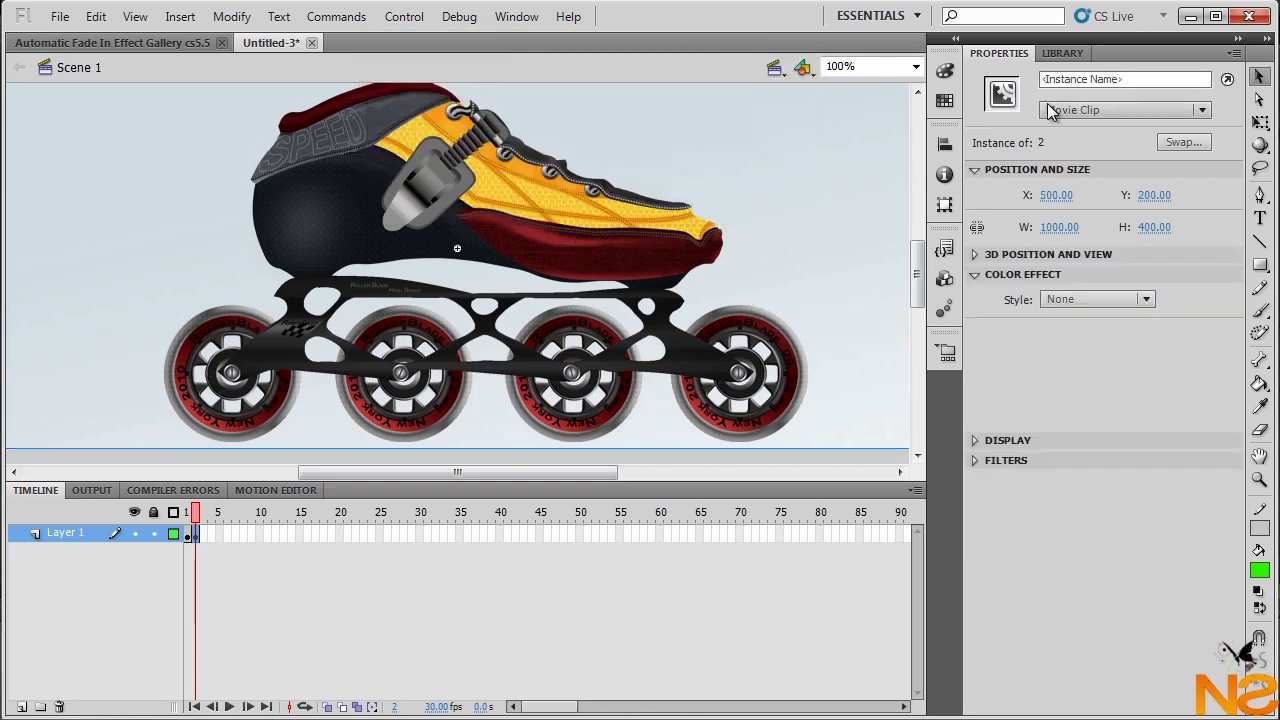
{"action": "left_click", "coordinate": [1062, 81]}
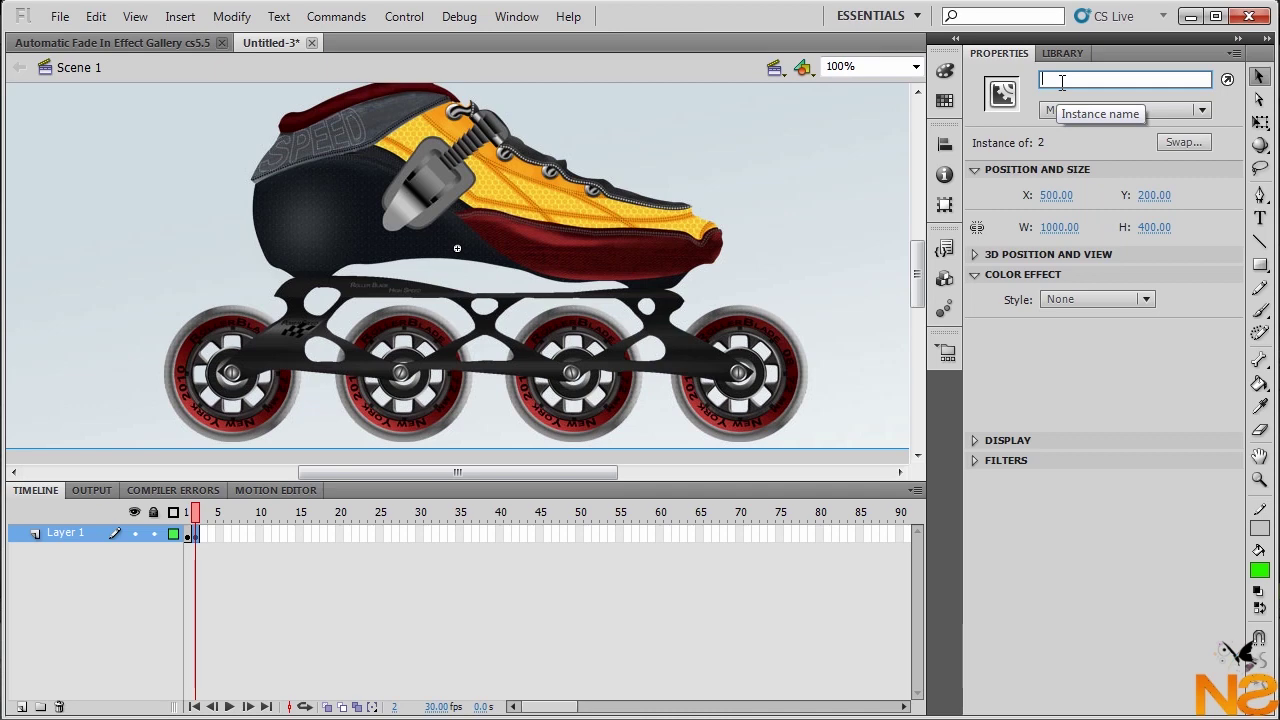
{"action": "type", "text": "two_mc"}
{"action": "key", "text": "Return"}
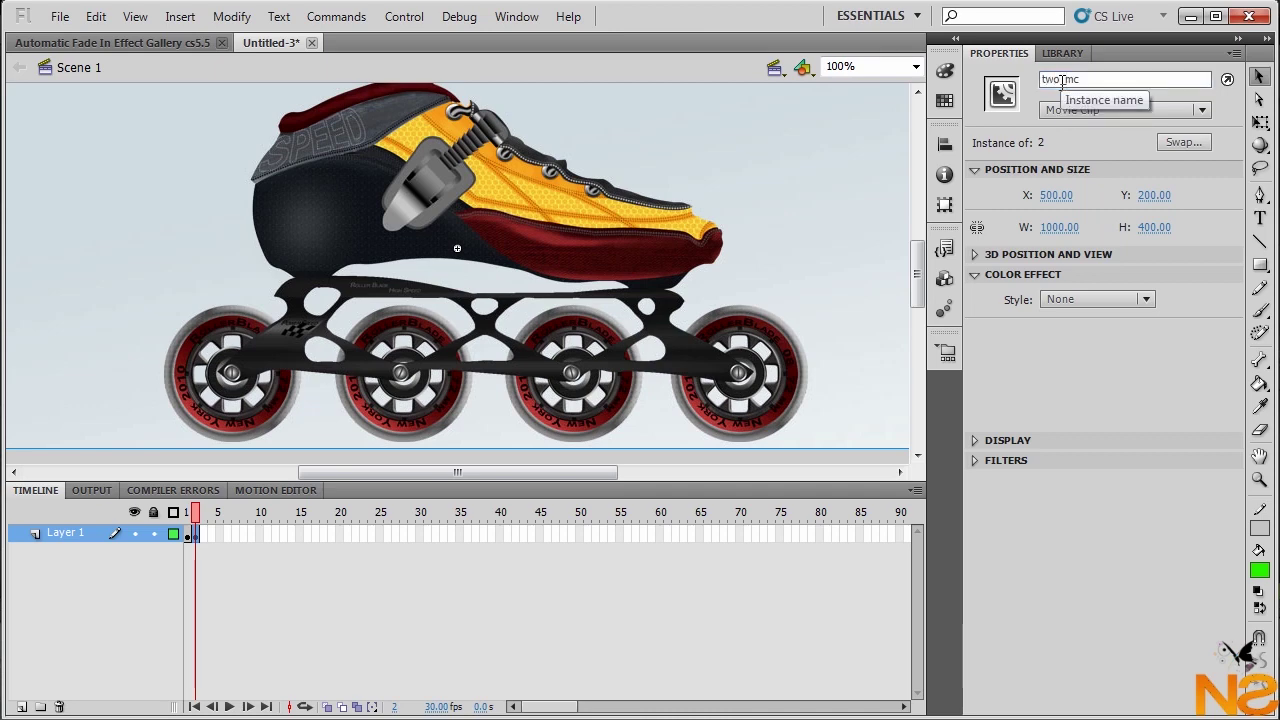
{"action": "key", "text": "ctrl+shift+a"}
{"action": "left_click", "coordinate": [204, 535]}
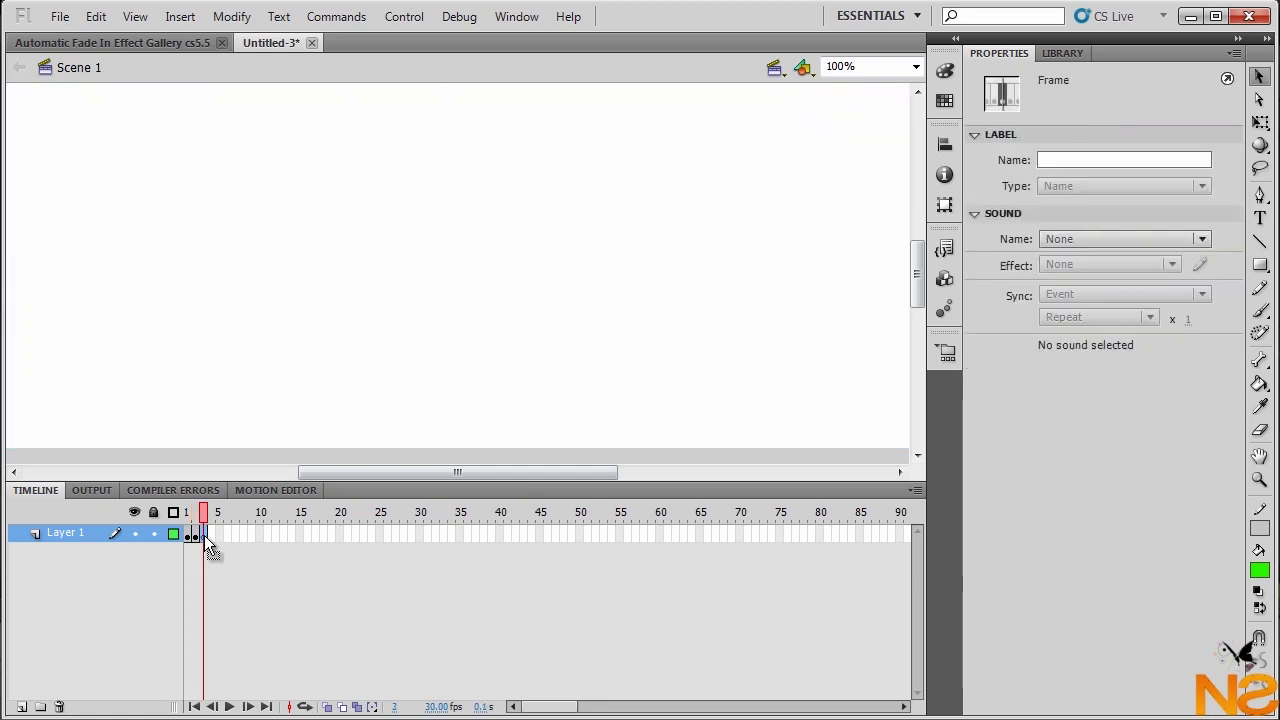
Step: Drag the large03.jpg cube image from the library onto the frame 3 stage
{"action": "left_click", "coordinate": [1060, 55]}
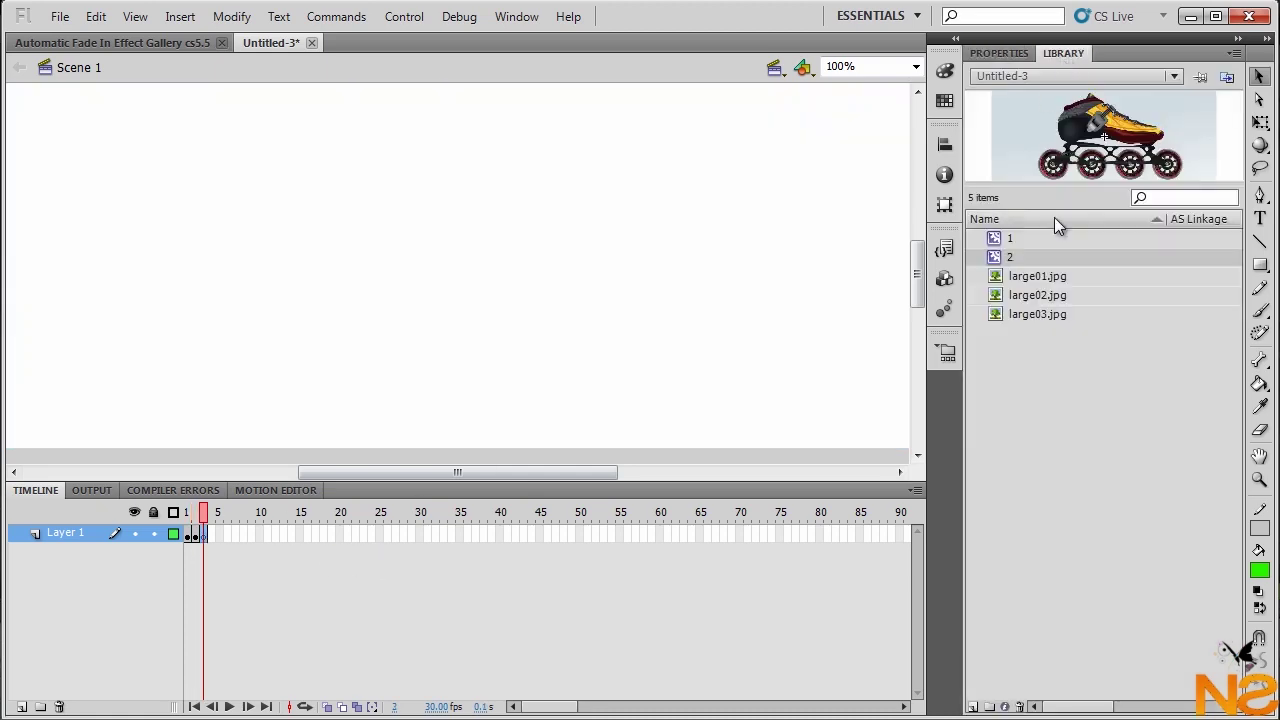
{"action": "left_click", "coordinate": [1036, 315]}
{"action": "left_click_drag", "start_coordinate": [930, 338], "coordinate": [600, 332]}
{"action": "left_click", "coordinate": [1000, 53]}
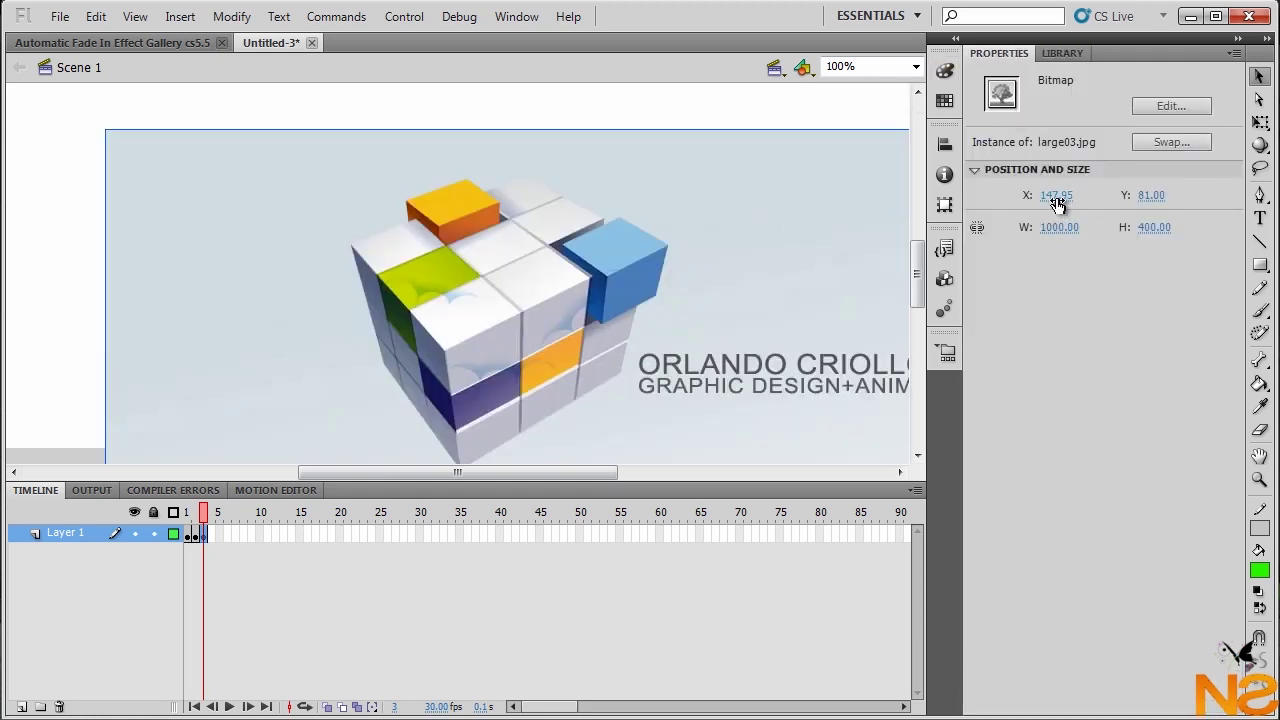
Step: Position the cube image at X 0, Y 0
{"action": "type", "text": "0"}
{"action": "left_click", "coordinate": [1145, 197]}
{"action": "type", "text": "0"}
{"action": "key", "text": "Return"}
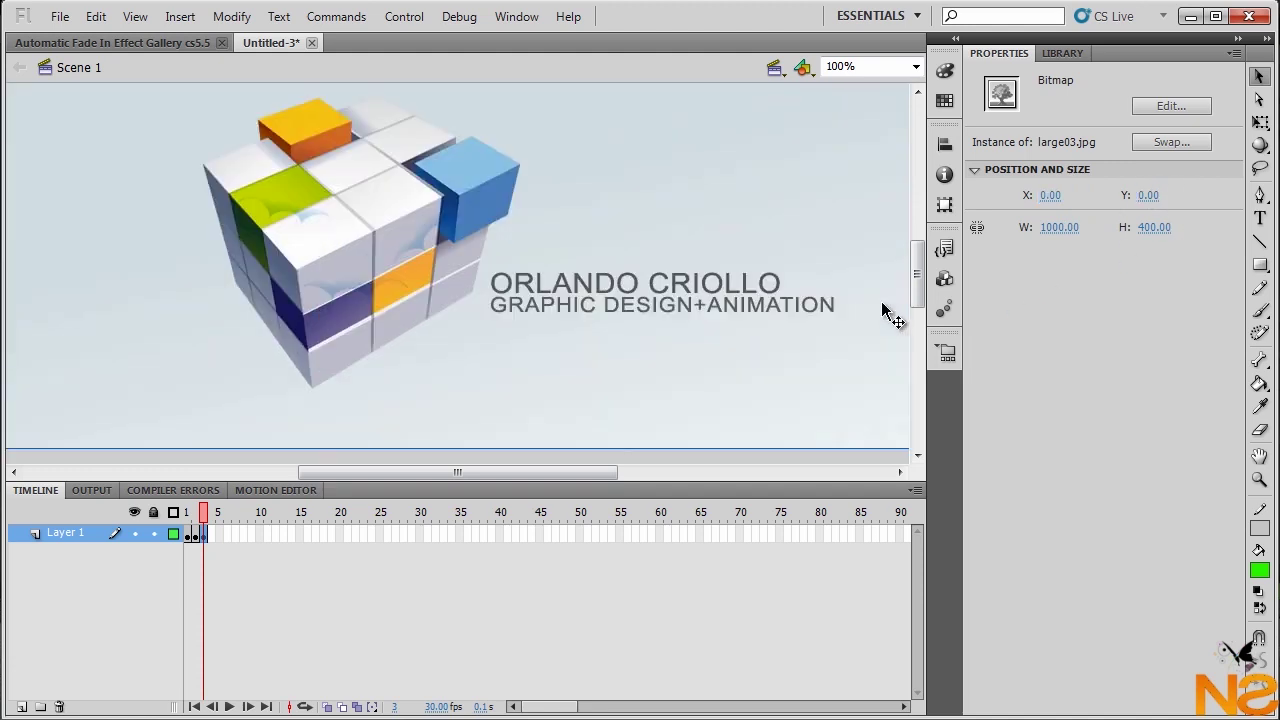
Step: Convert the cube image to movie clip symbol '3' and name the instance three_mc
{"action": "key", "text": "F8"}
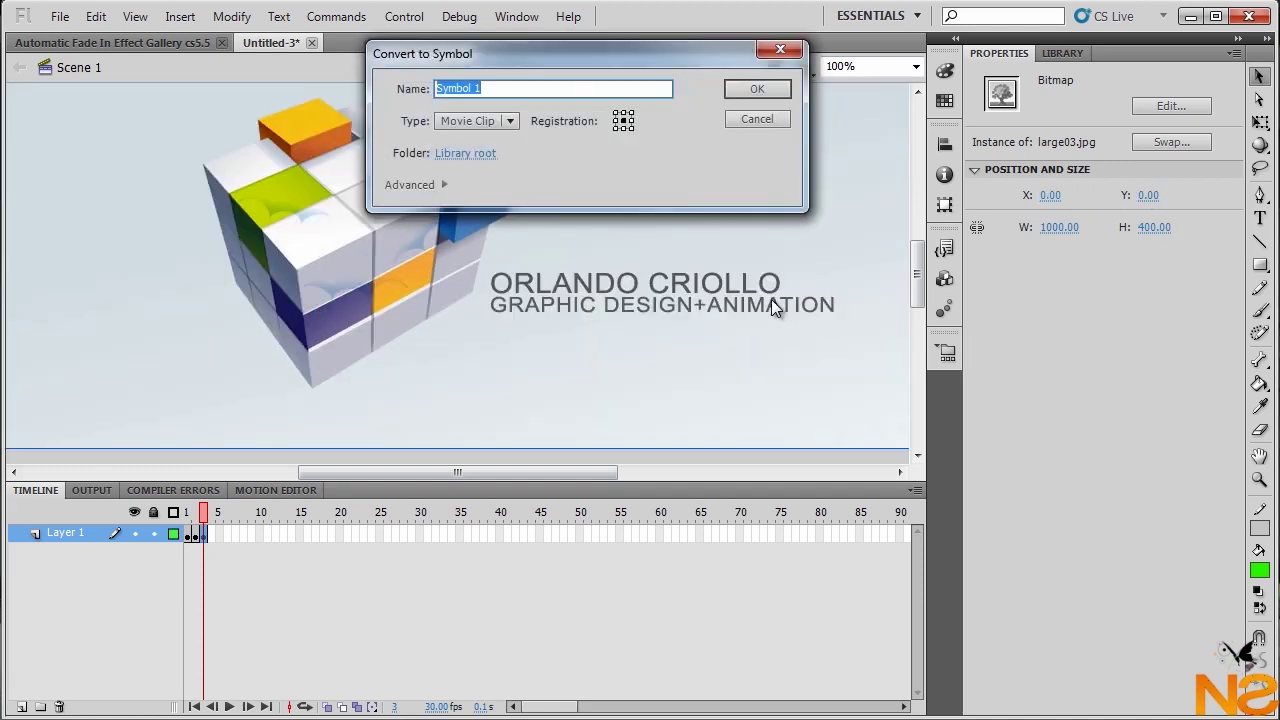
{"action": "type", "text": "3"}
{"action": "key", "text": "Return"}
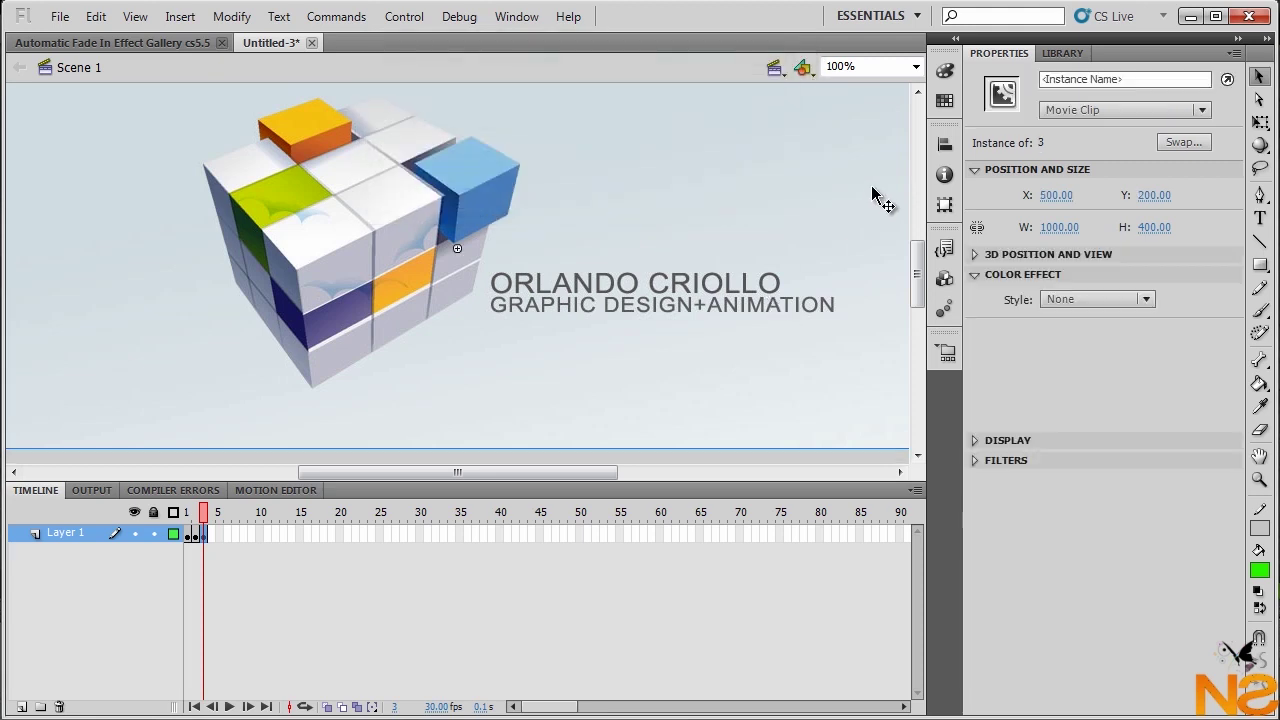
{"action": "left_click", "coordinate": [1076, 82]}
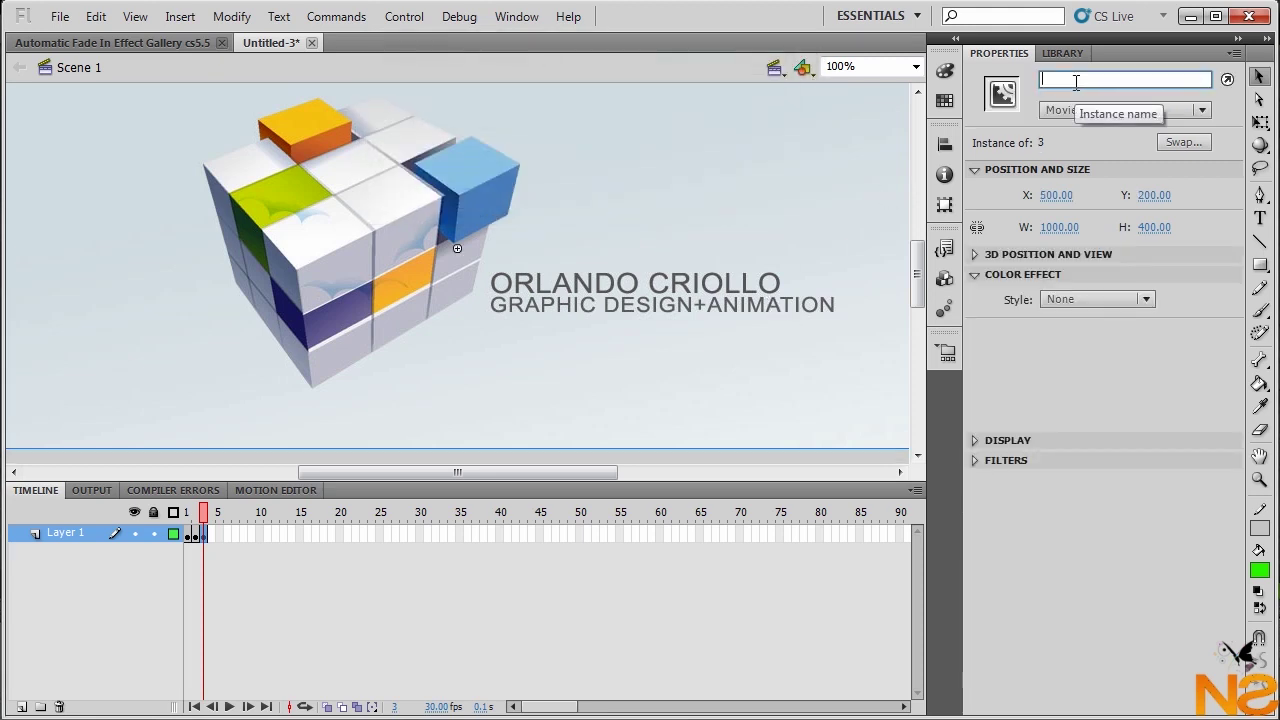
{"action": "type", "text": "three_"}
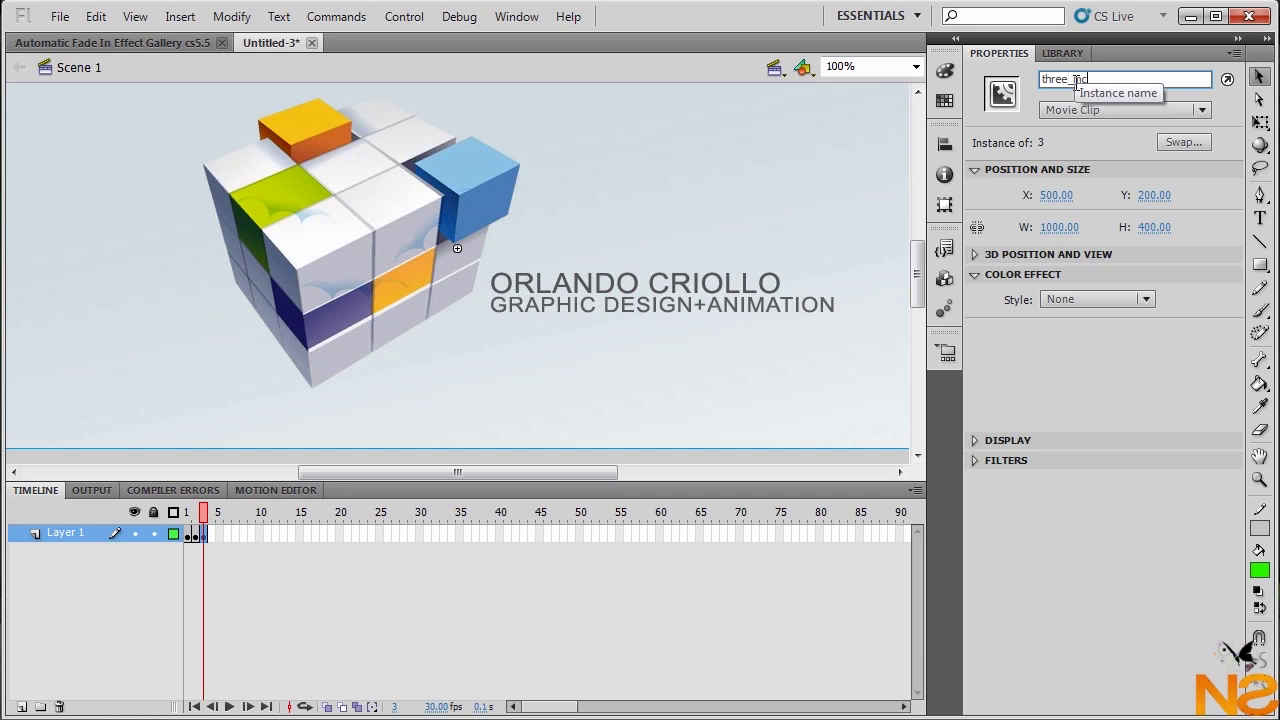
{"action": "type", "text": "mc"}
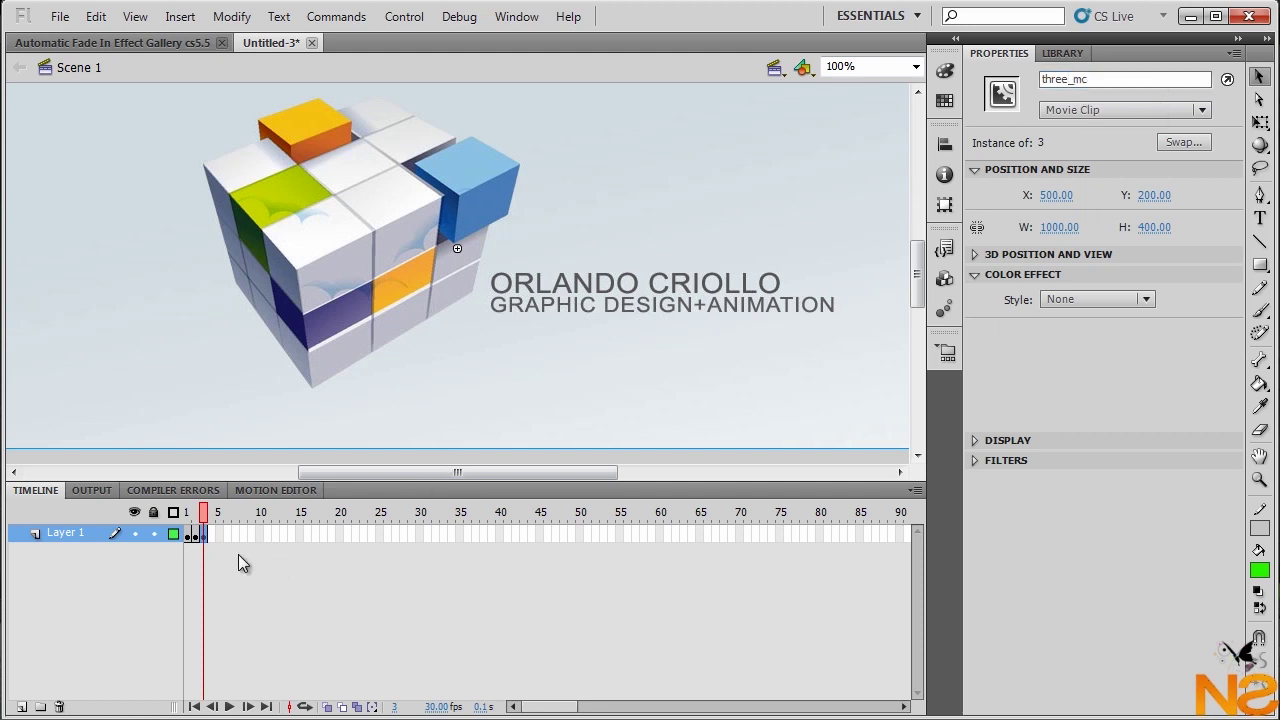
Step: Add a blank keyframe at frame 4 and a new layer named AS
{"action": "left_click", "coordinate": [211, 534]}
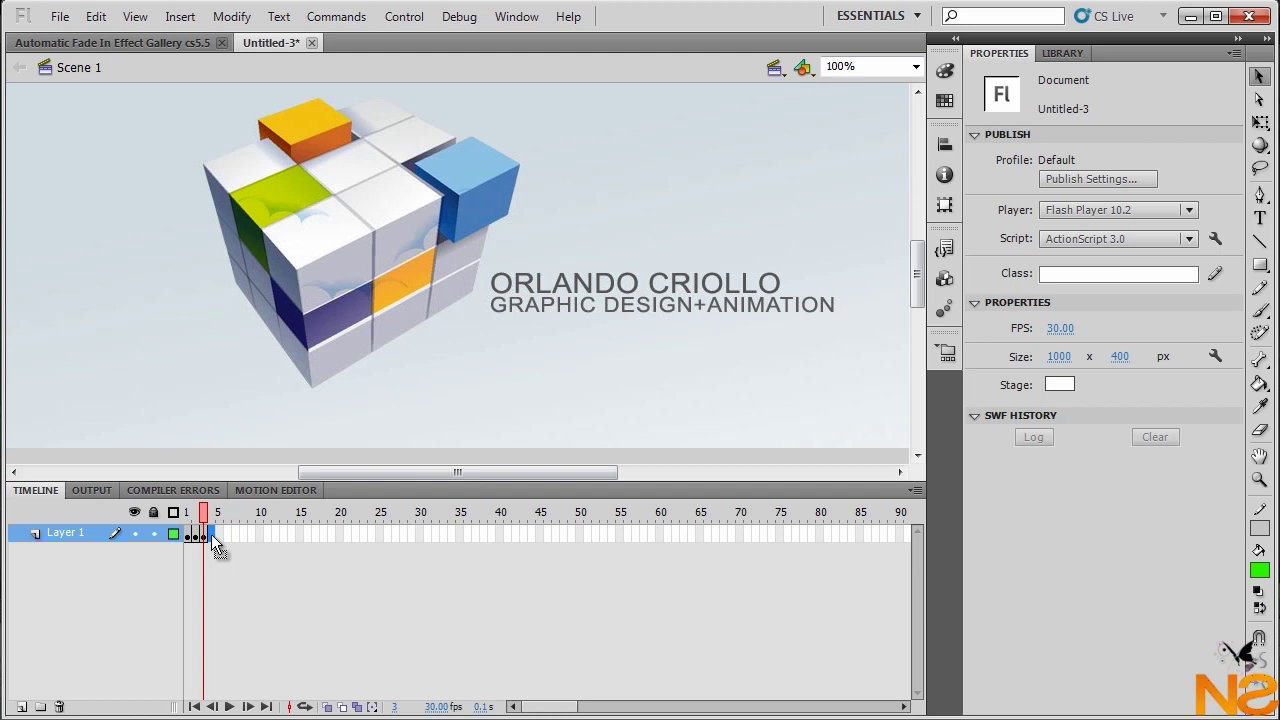
{"action": "key", "text": "F7"}
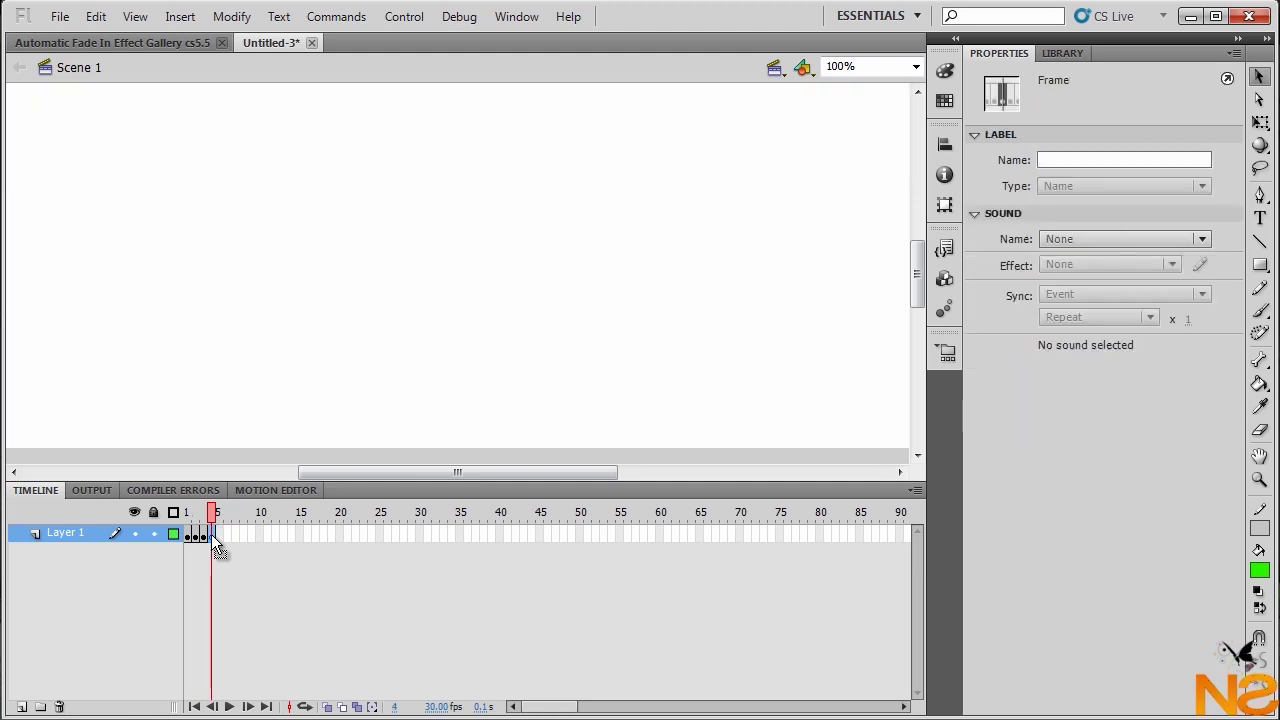
{"action": "left_click", "coordinate": [21, 706]}
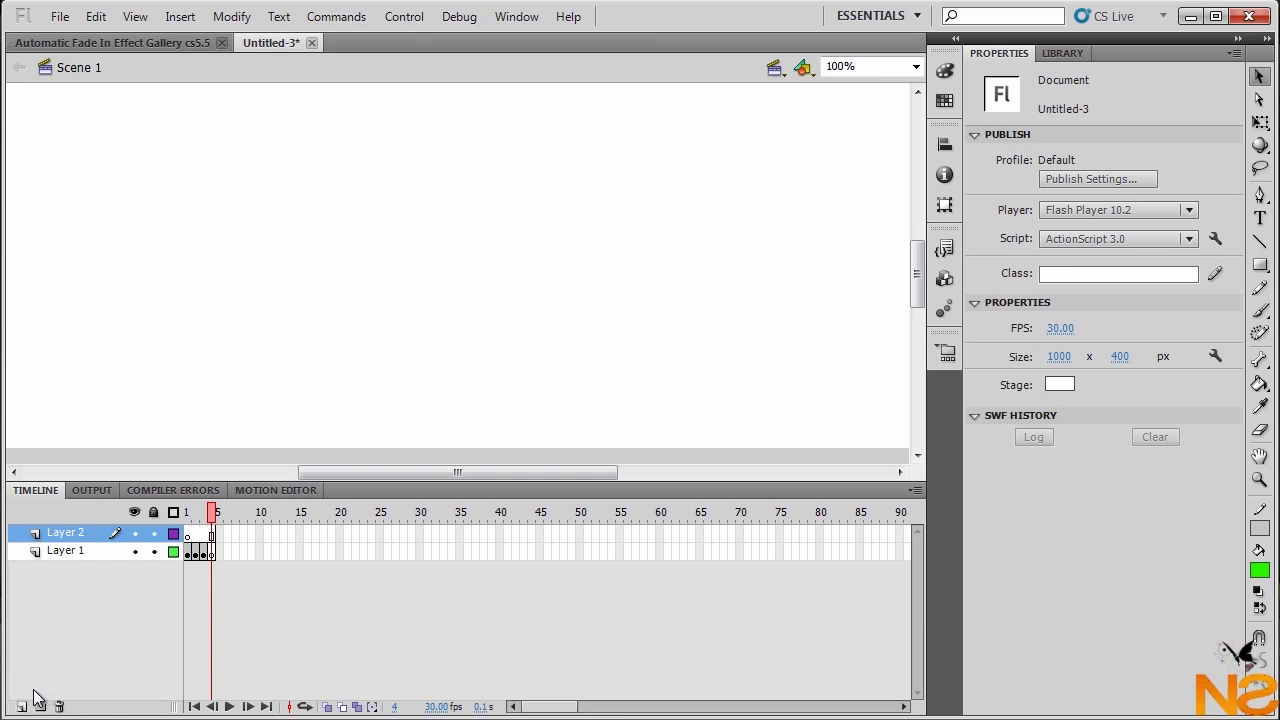
{"action": "double_click", "coordinate": [72, 532]}
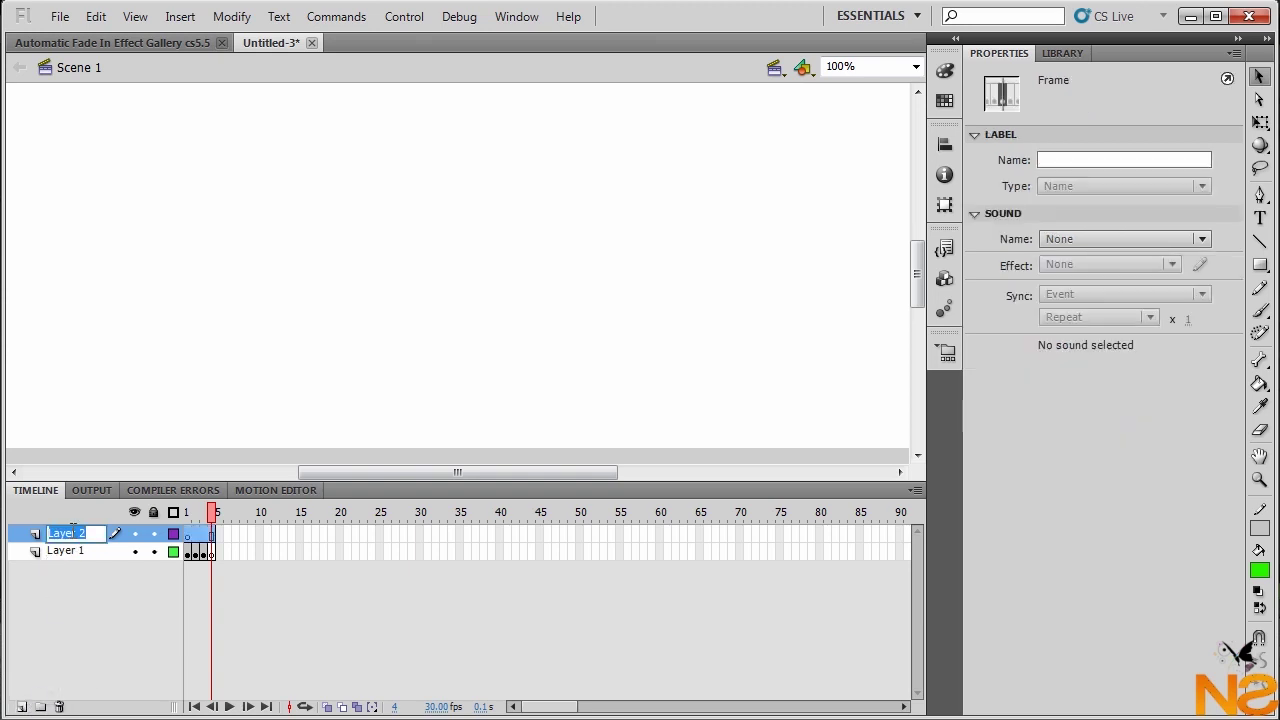
{"action": "type", "text": "AS"}
{"action": "key", "text": "Return"}
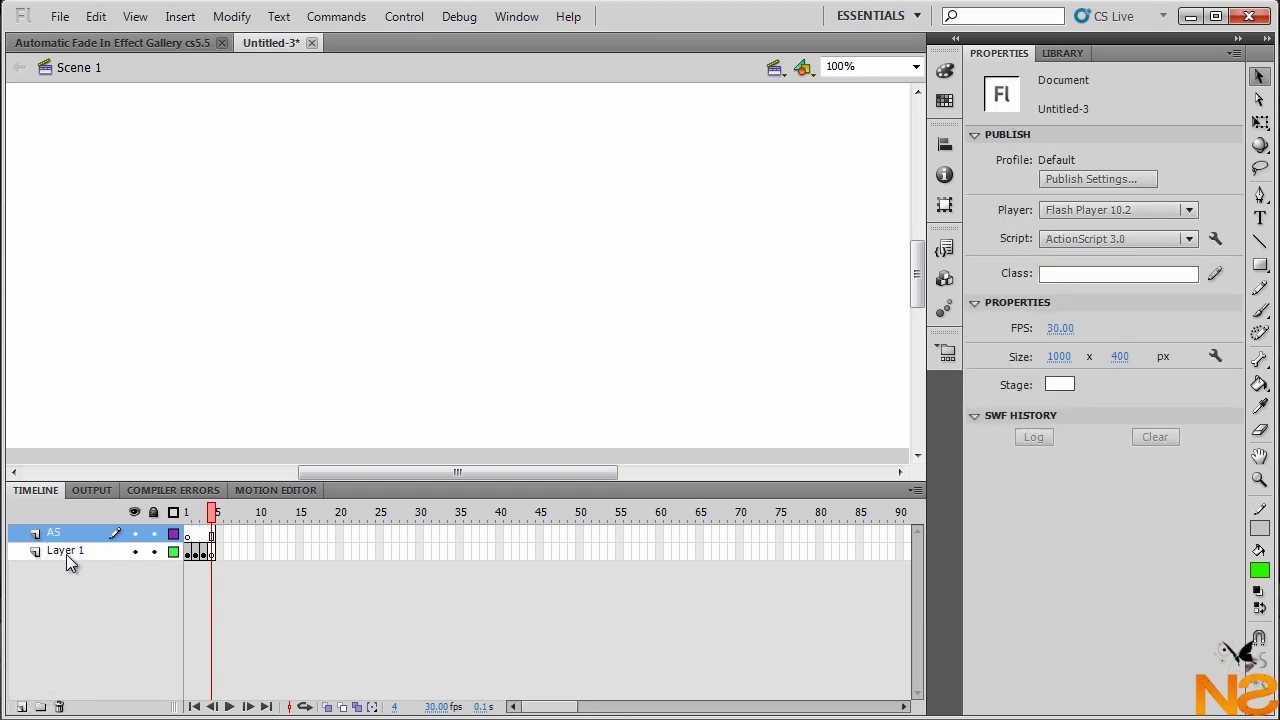
Step: Rename Layer 1 to conten
{"action": "left_click", "coordinate": [66, 551]}
{"action": "type", "text": "conten"}
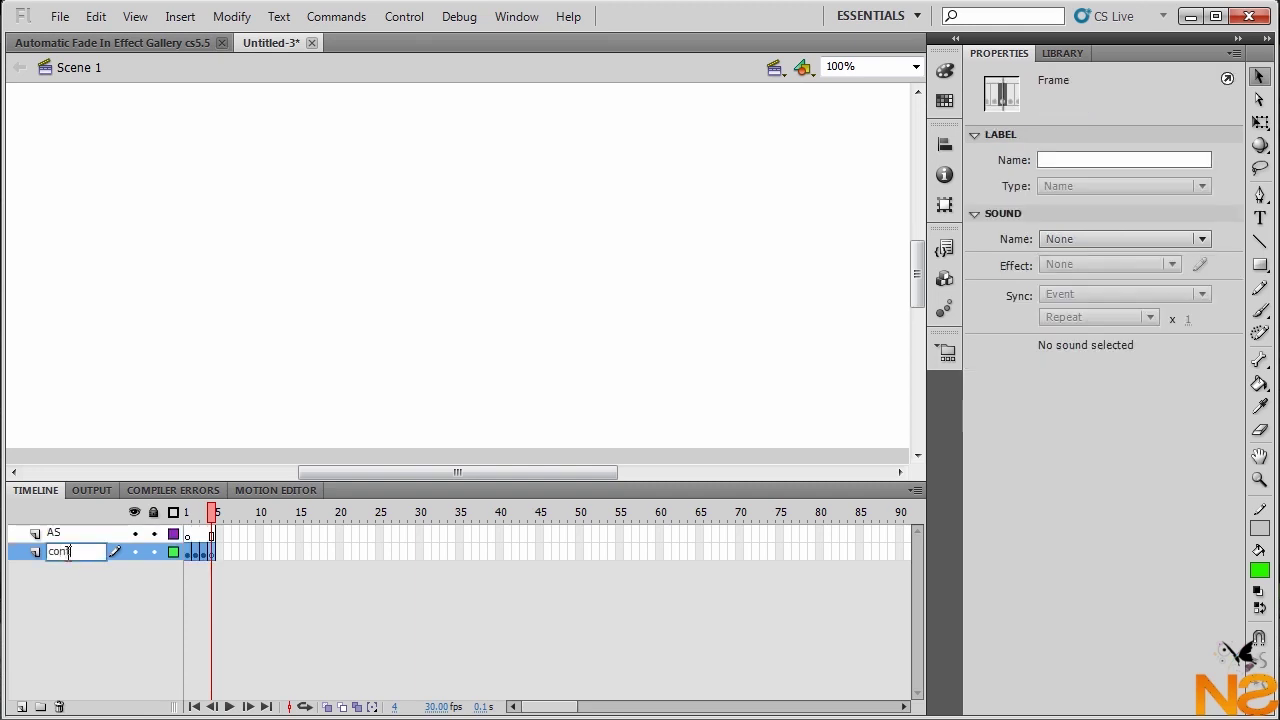
{"action": "key", "text": "Return"}
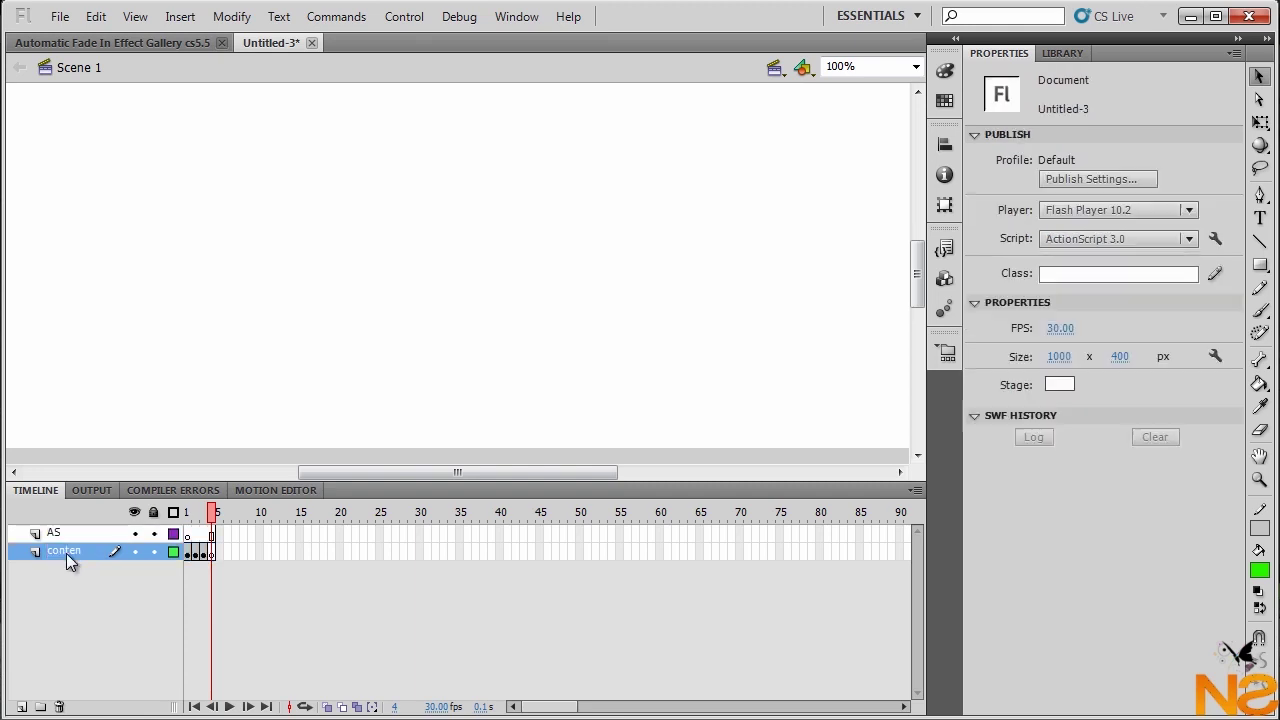
Step: Paste the one_mc alpha tween and 5000 ms nextFrame timer script into AS frame 1
{"action": "left_click", "coordinate": [188, 534]}
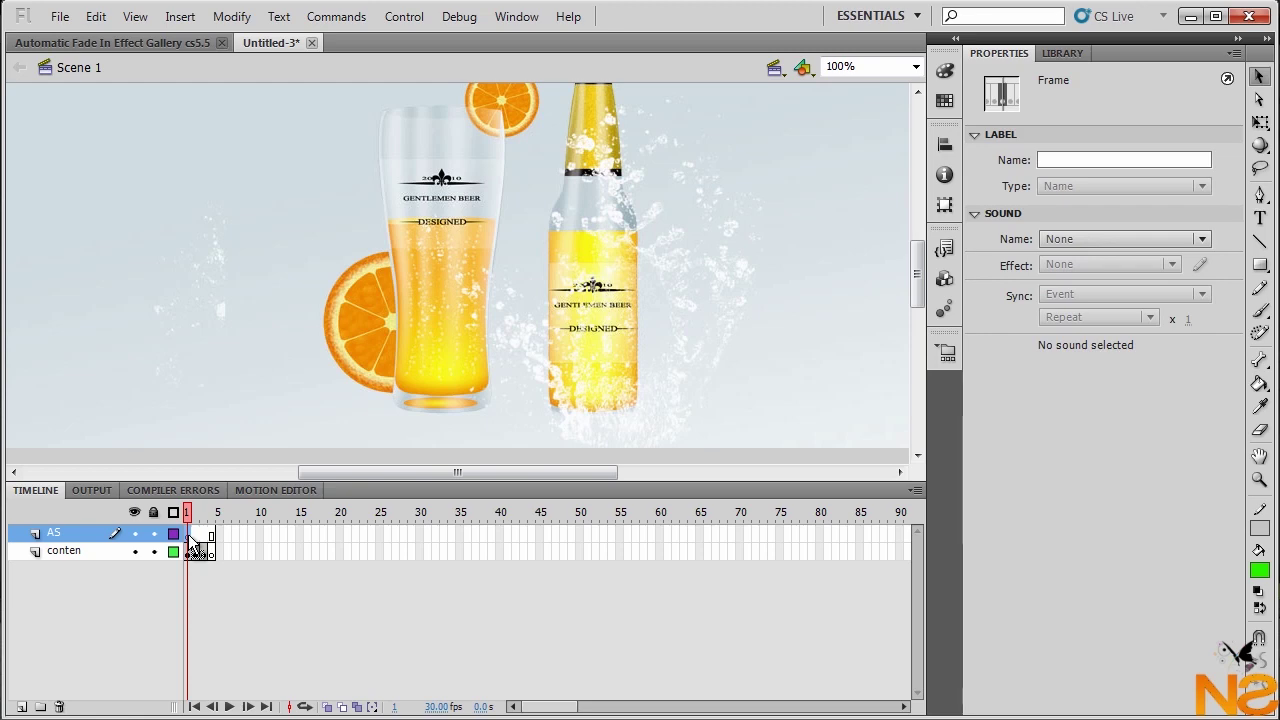
{"action": "left_click", "coordinate": [515, 17]}
{"action": "left_click", "coordinate": [572, 249]}
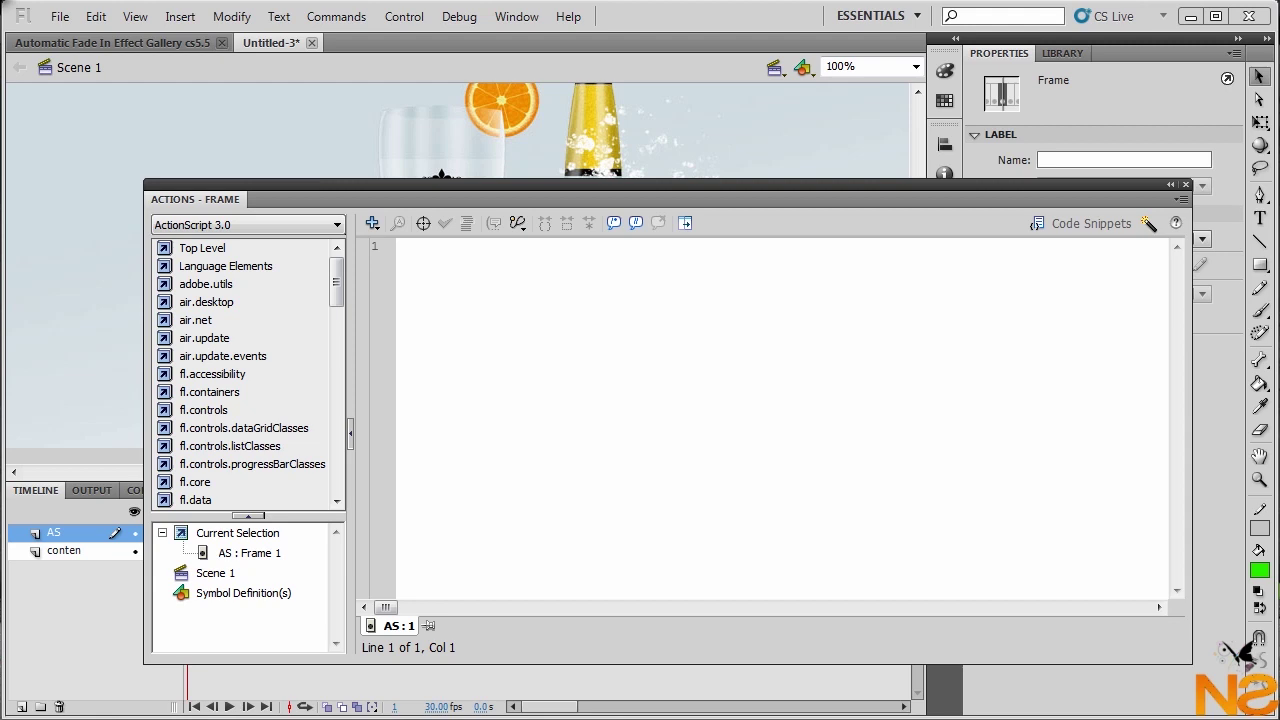
{"action": "left_click", "coordinate": [553, 323]}
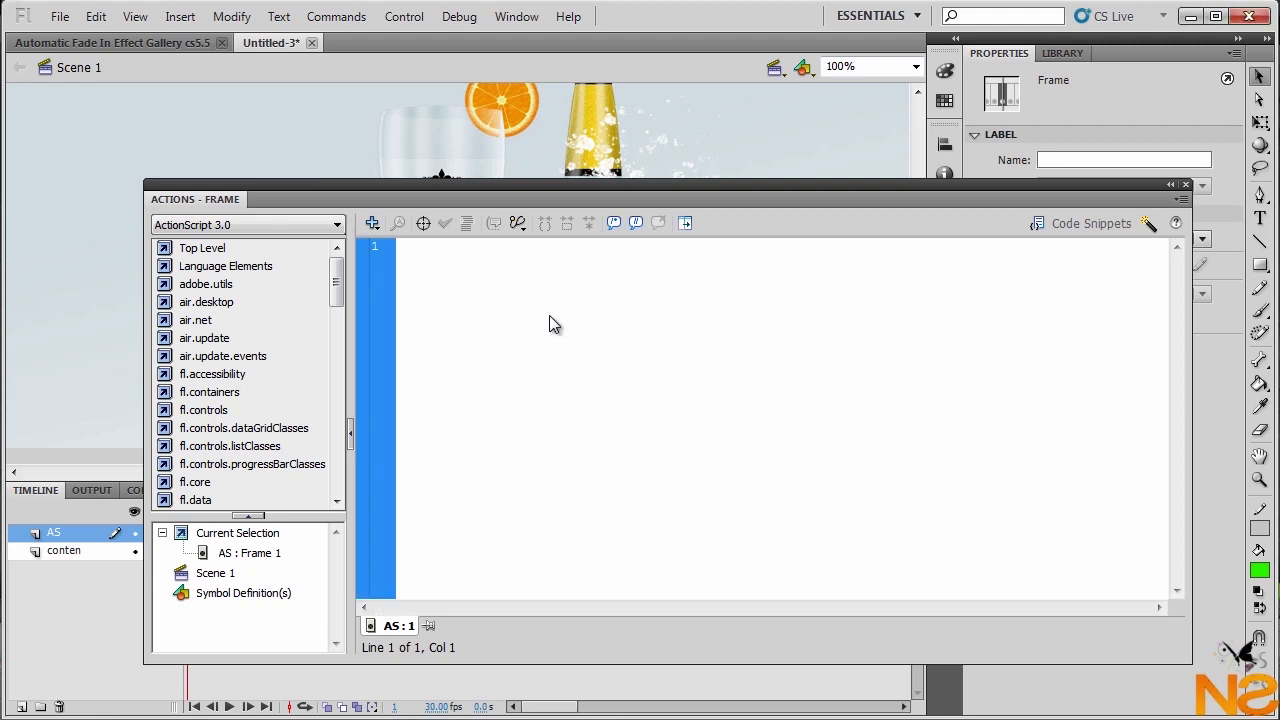
{"action": "type", "text": "stop();  import fl.transitions.Tween; import fl.transitions.easing.*;  var oneTween:Tween = new Tween(one_mc, \"alpha\", Regular.easeOut,0,1, 3, true);  var nextImage:Timer = new Timer(5000);  nextImage. addEventListener(TimerEvent.TIMER, playNext); nextImage.start();  function playNext(event:Event):void { \tnextFrame(); }"}
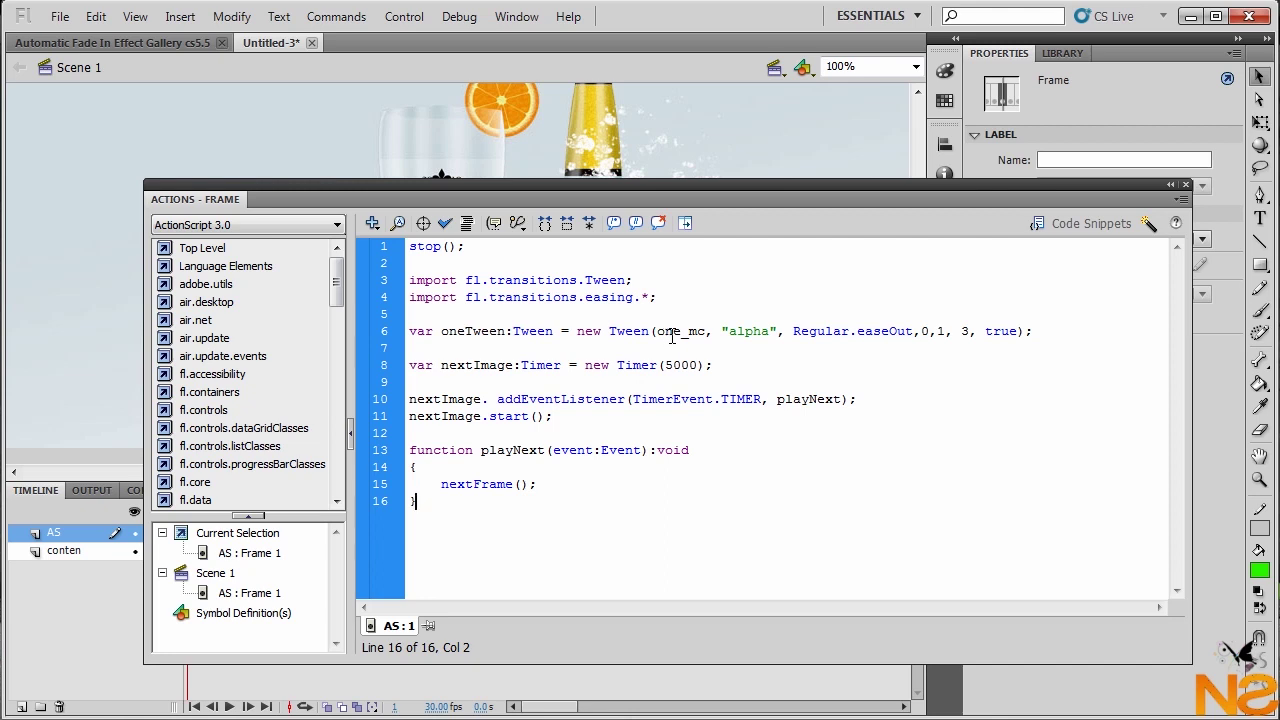
Step: Review frame 1's one_mc alpha tween (3 seconds), 5000 ms timer and nextFrame call, then close the script
{"action": "left_click_drag", "start_coordinate": [727, 333], "coordinate": [931, 334]}
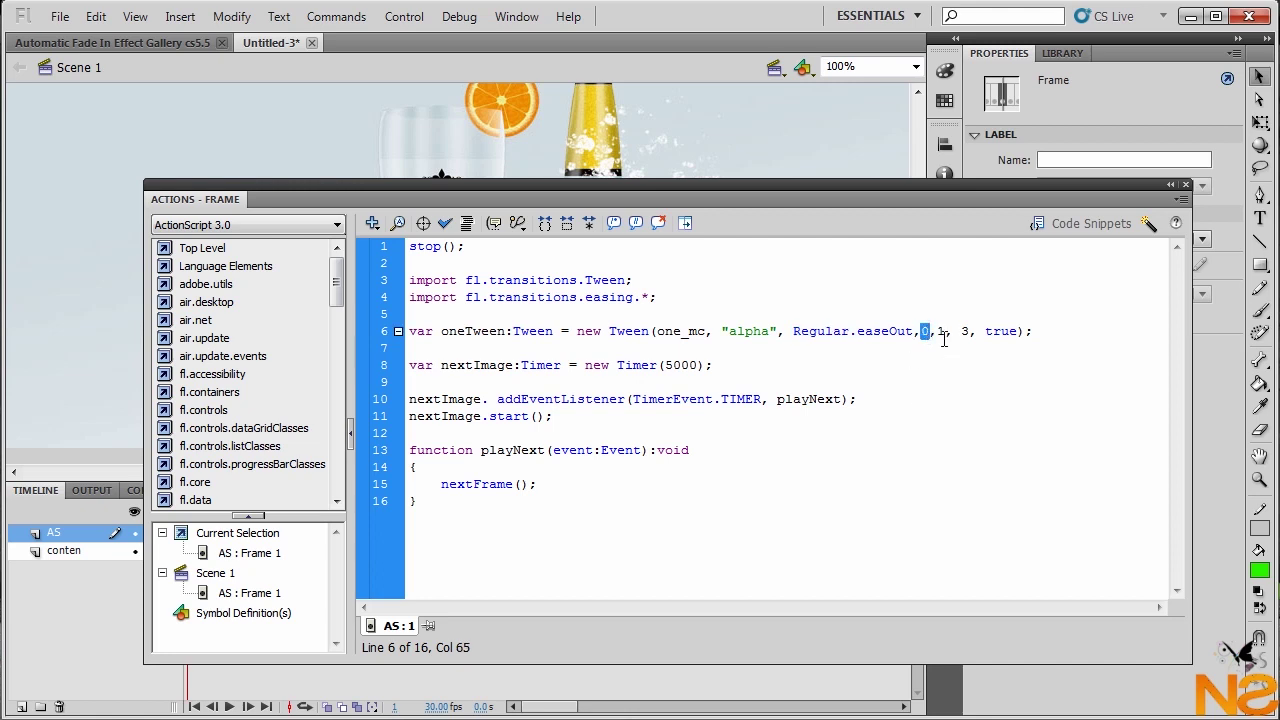
{"action": "left_click_drag", "start_coordinate": [960, 331], "coordinate": [973, 332]}
{"action": "left_click", "coordinate": [412, 366]}
{"action": "left_click_drag", "start_coordinate": [663, 366], "coordinate": [698, 367]}
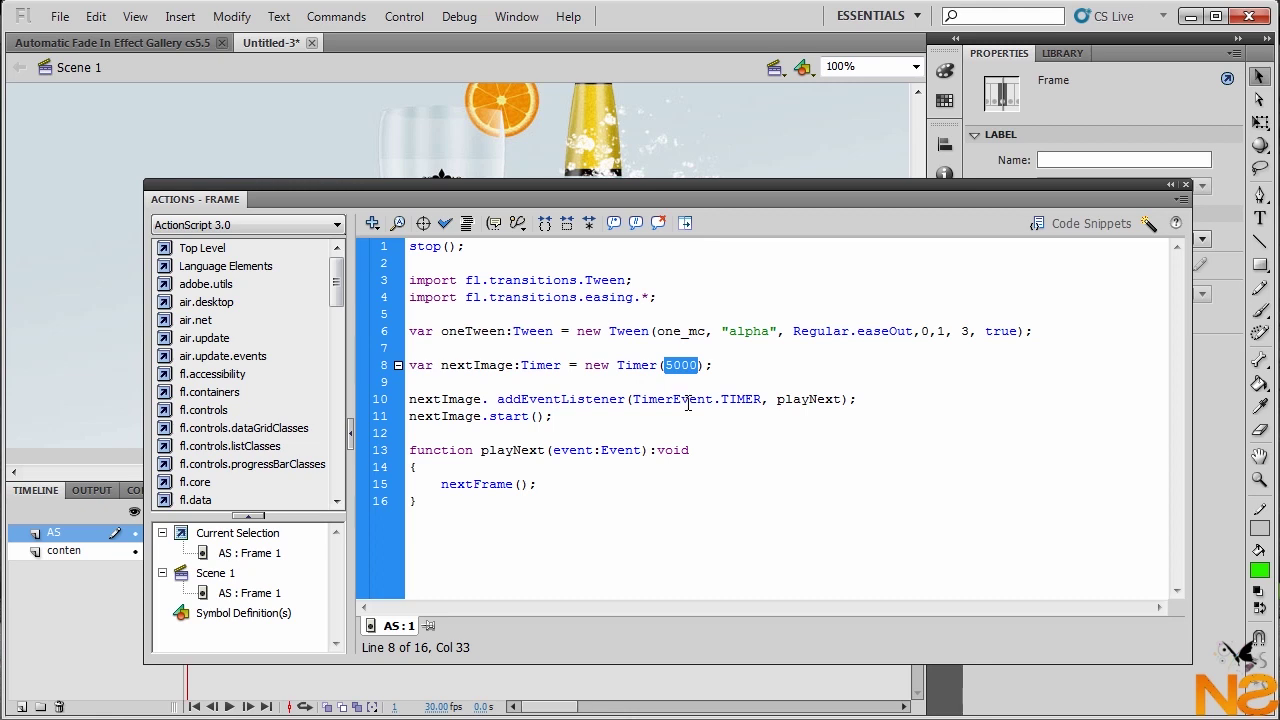
{"action": "left_click", "coordinate": [681, 370]}
{"action": "left_click", "coordinate": [669, 366]}
{"action": "double_click", "coordinate": [669, 366]}
{"action": "double_click", "coordinate": [966, 331]}
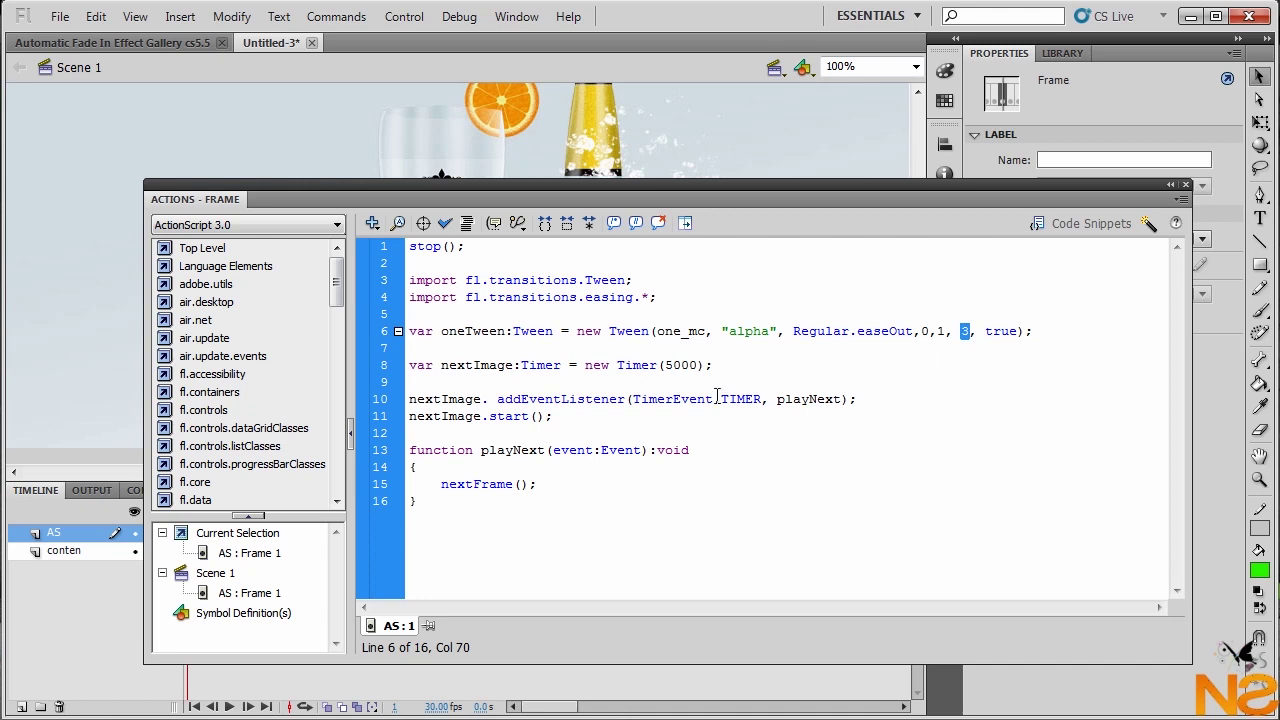
{"action": "left_click_drag", "start_coordinate": [664, 366], "coordinate": [674, 366]}
{"action": "left_click", "coordinate": [536, 418]}
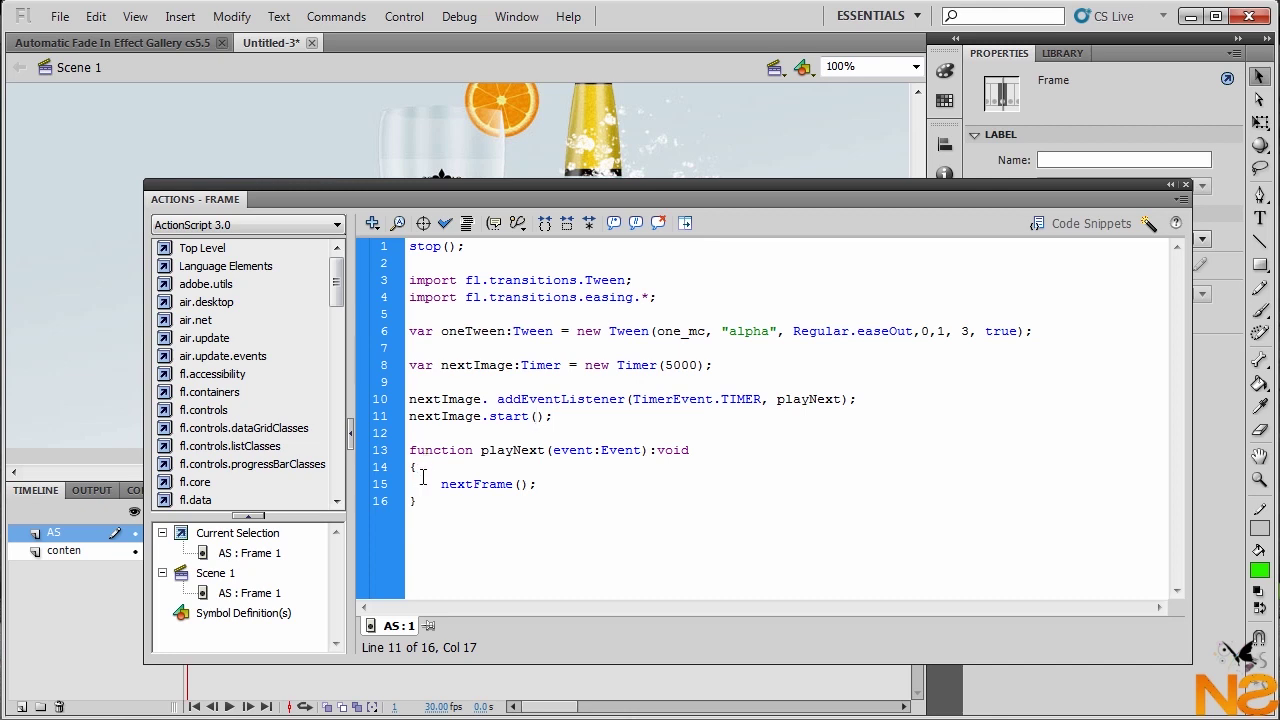
{"action": "left_click", "coordinate": [525, 487]}
{"action": "left_click", "coordinate": [1185, 187]}
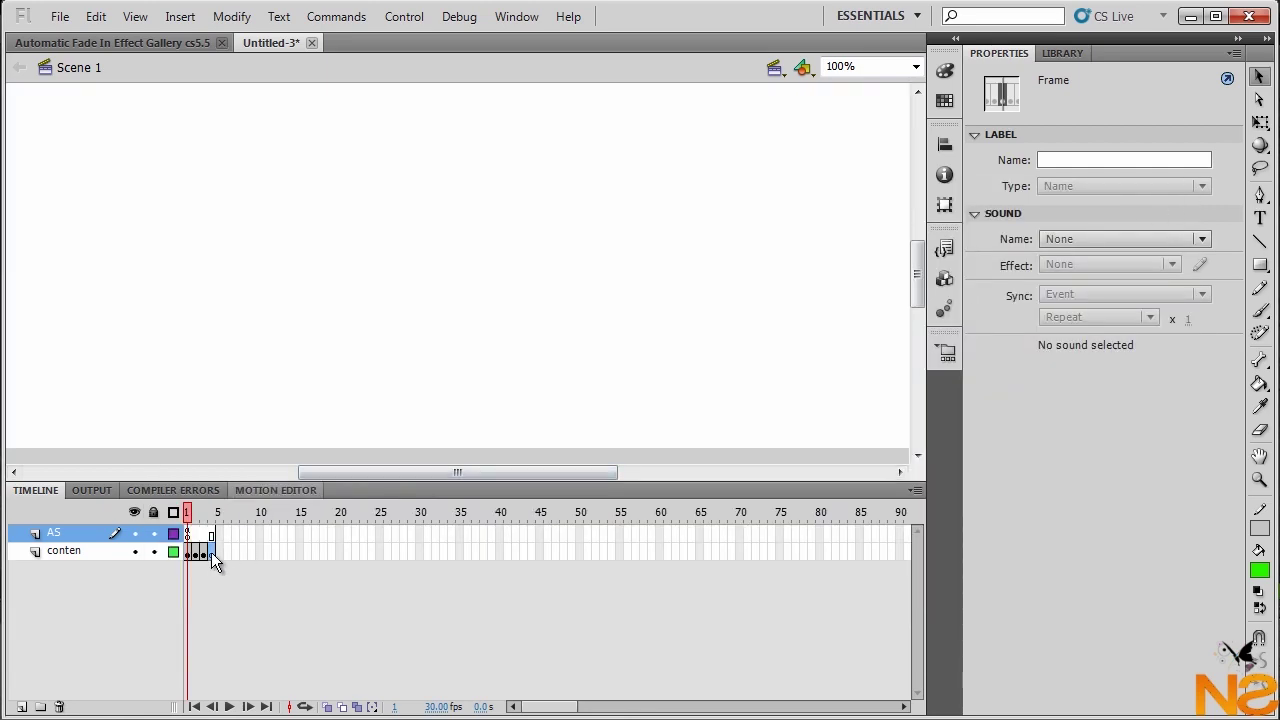
Step: Paste nextImage.stop(); nextImage.reset(); gotoAndStop(1); into frame 4 of the conten layer
{"action": "left_click", "coordinate": [211, 552]}
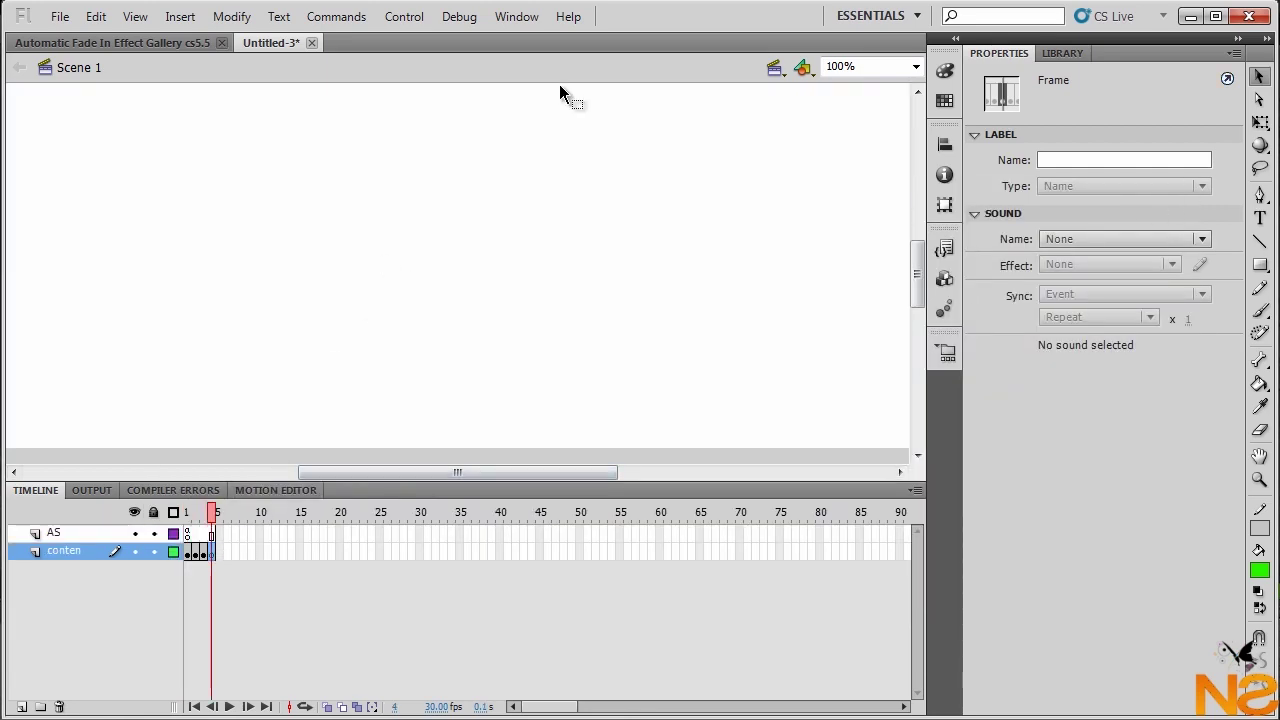
{"action": "left_click", "coordinate": [516, 16]}
{"action": "left_click", "coordinate": [620, 252]}
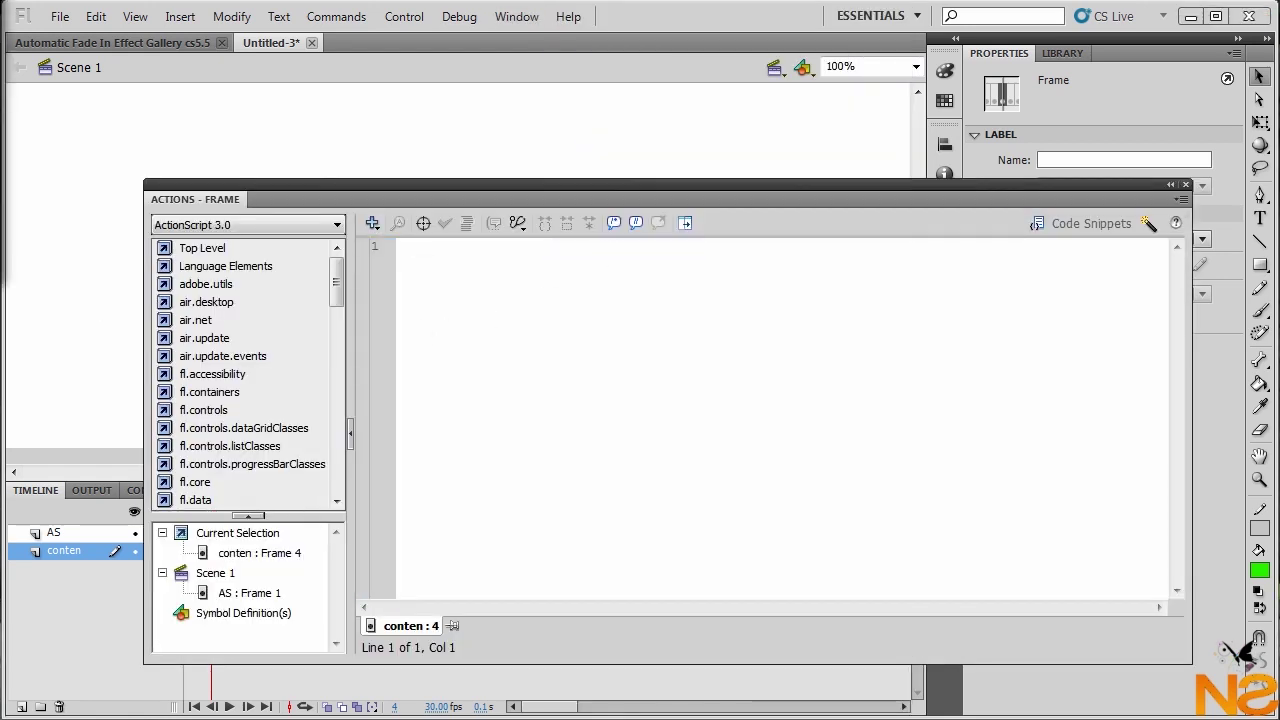
{"action": "left_click", "coordinate": [459, 339]}
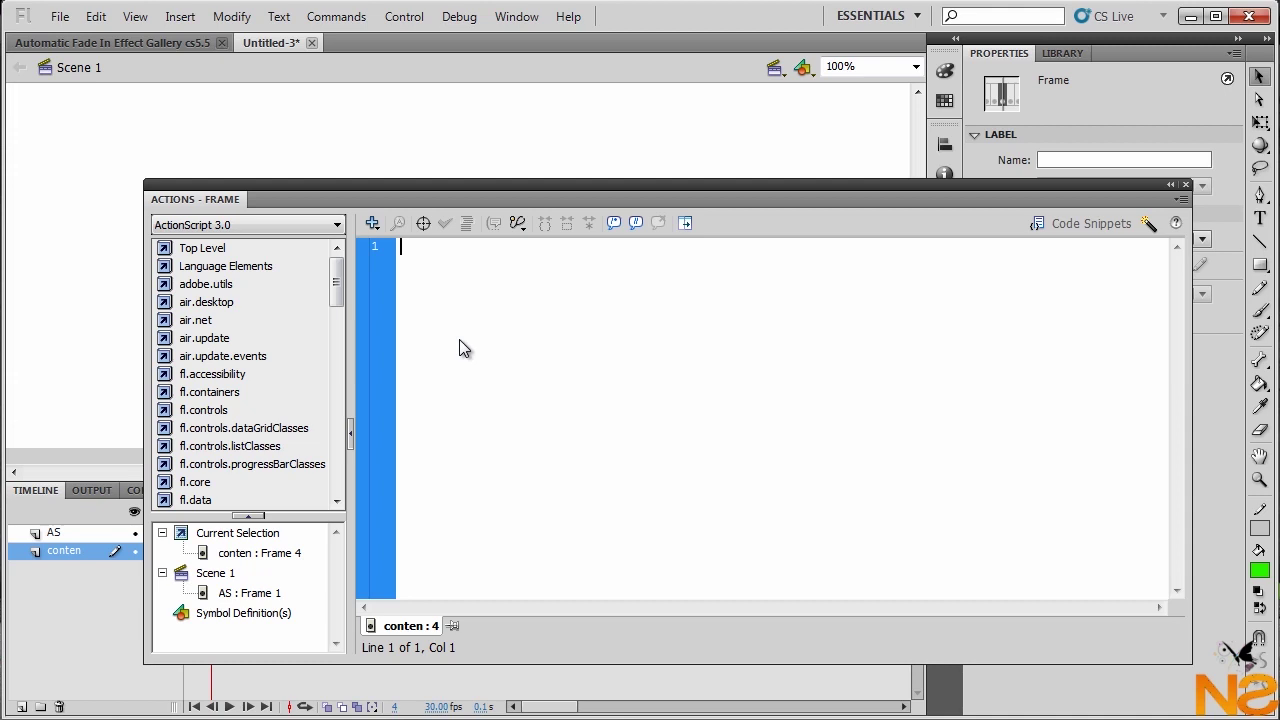
{"action": "type", "text": "nextImage.stop(); nextImage.reset(); gotoAndStop(1);"}
{"action": "left_click_drag", "start_coordinate": [390, 246], "coordinate": [392, 282]}
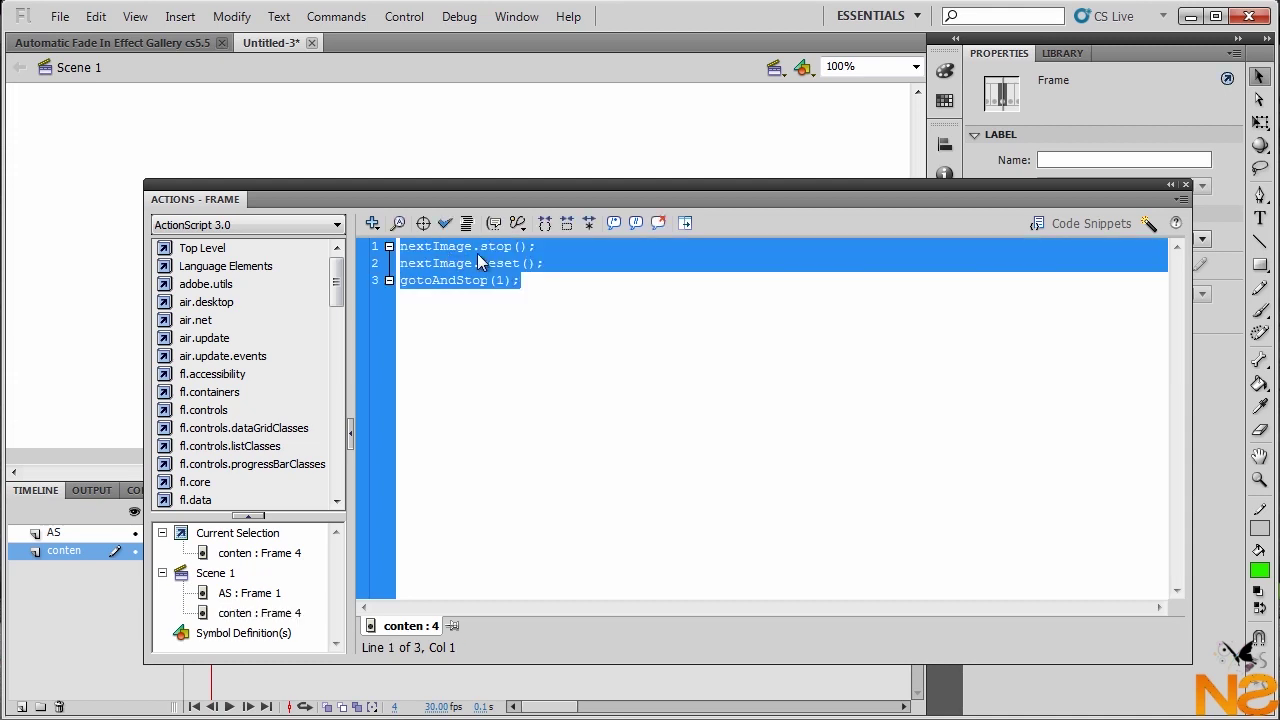
{"action": "left_click", "coordinate": [548, 262]}
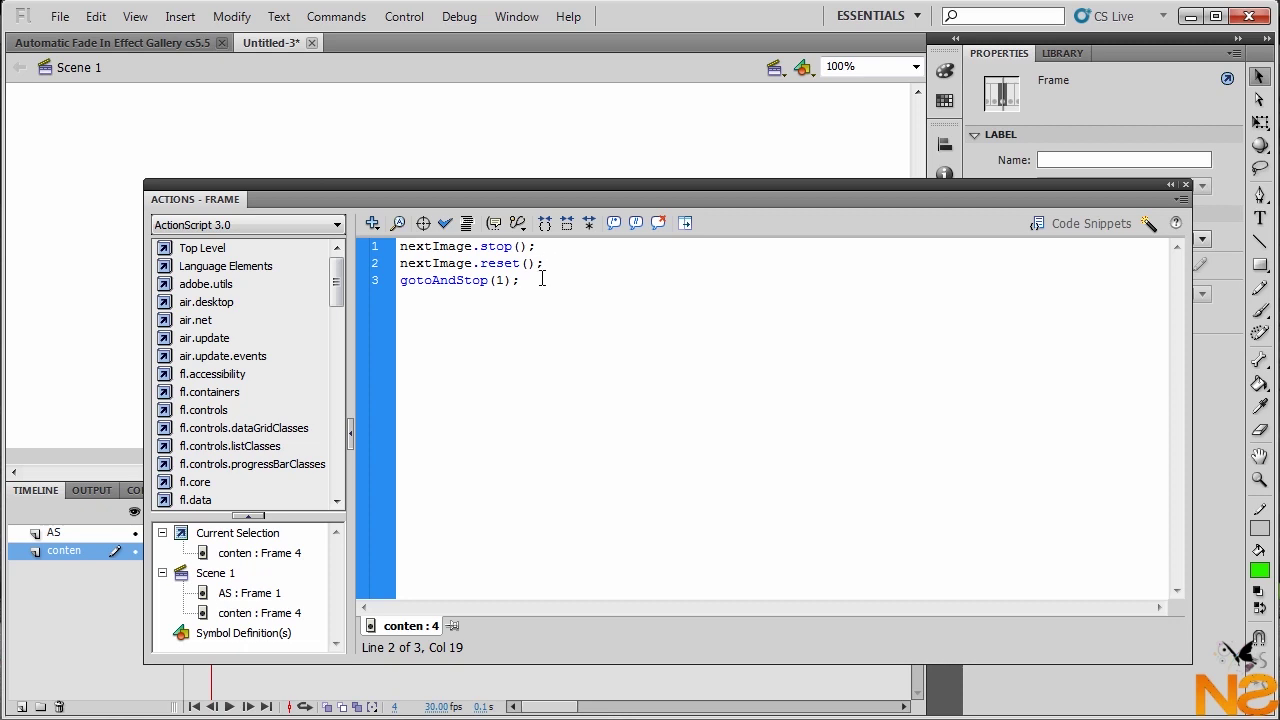
{"action": "left_click_drag", "start_coordinate": [524, 281], "coordinate": [407, 286]}
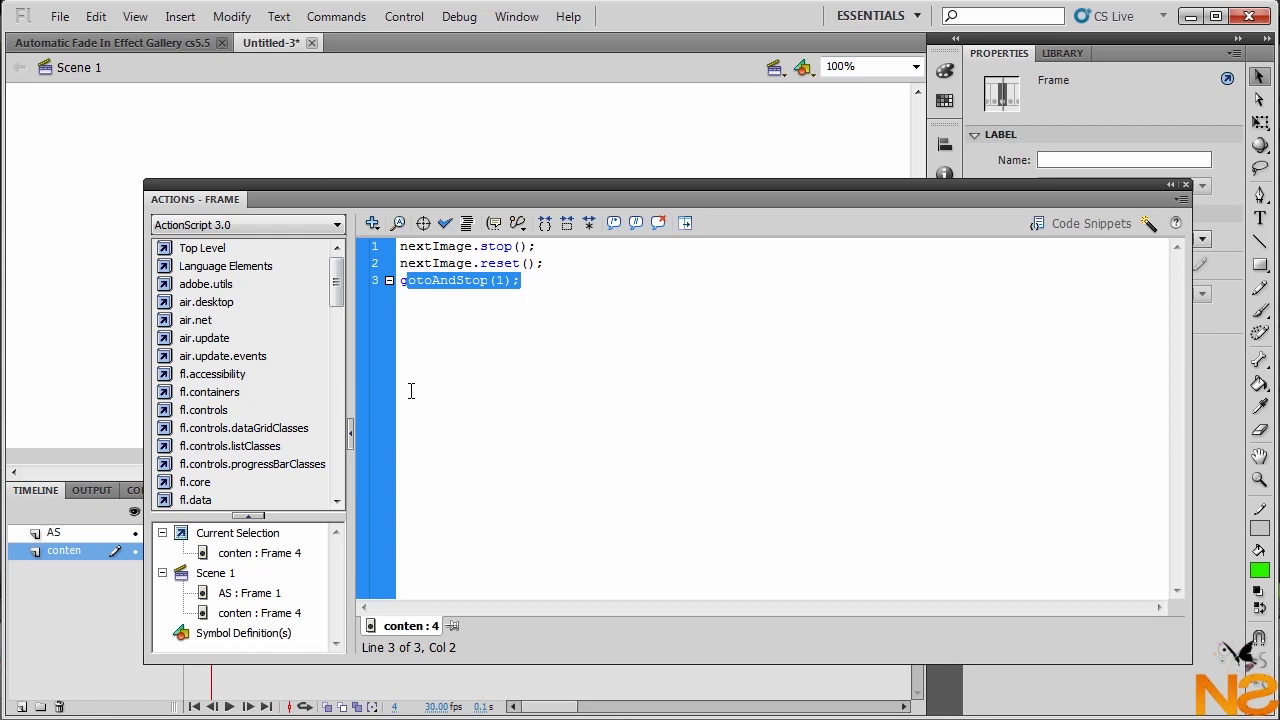
{"action": "left_click", "coordinate": [1186, 184]}
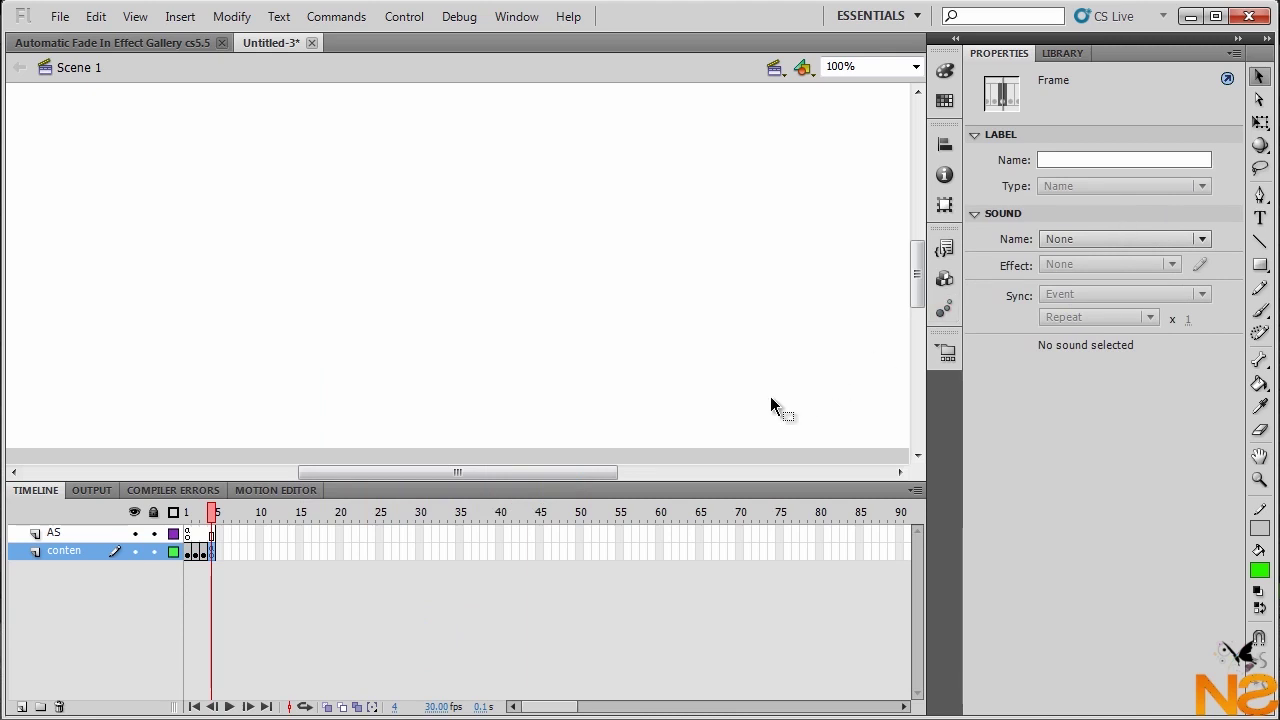
Step: Test-play the movie with Ctrl+Enter to watch the beer and skate images fade, then close the player
{"action": "key", "text": "ctrl+Return"}
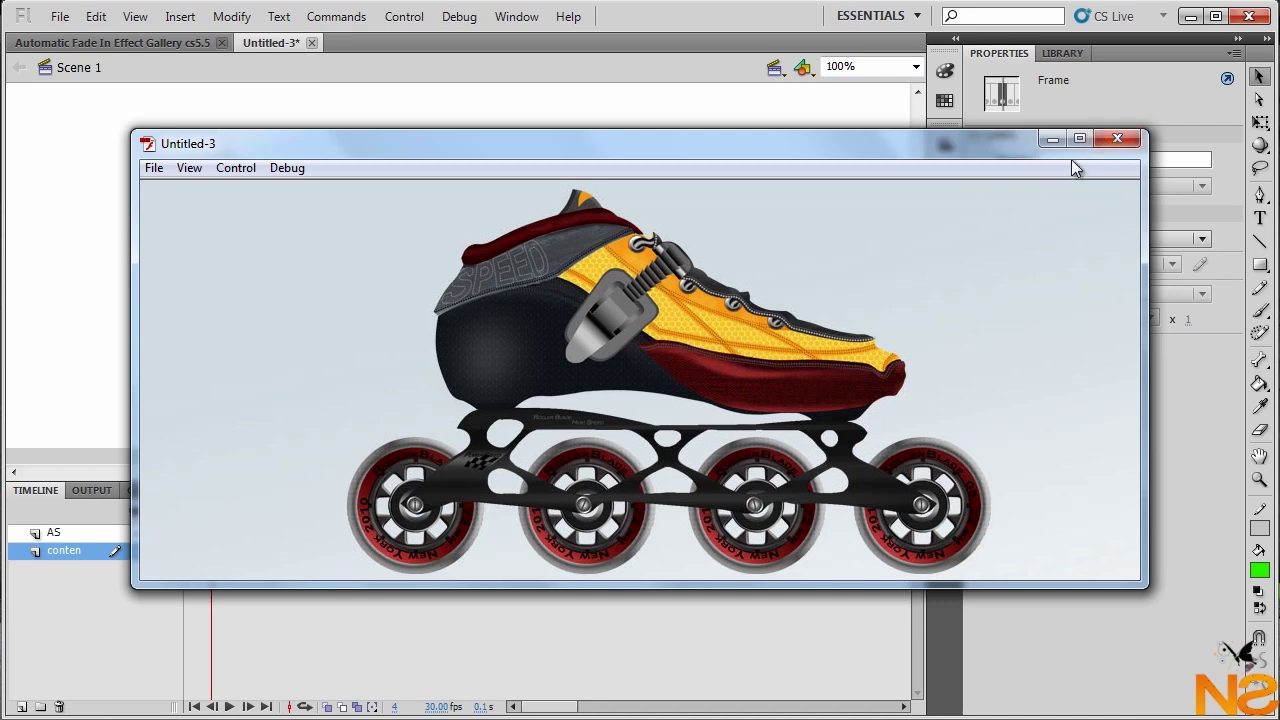
{"action": "left_click", "coordinate": [1117, 140]}
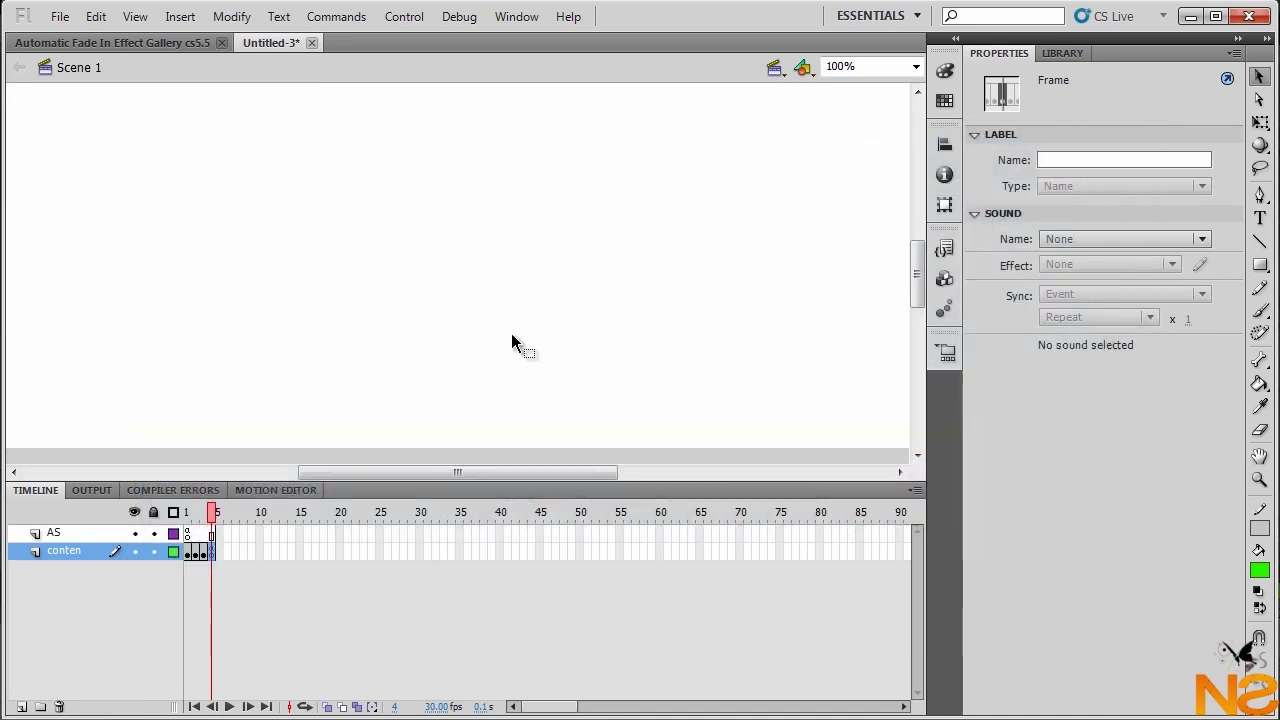
Step: Step through frames 2, 3, 4 and back to 1 to check the skate, cube, empty and beer frames
{"action": "left_click", "coordinate": [195, 534]}
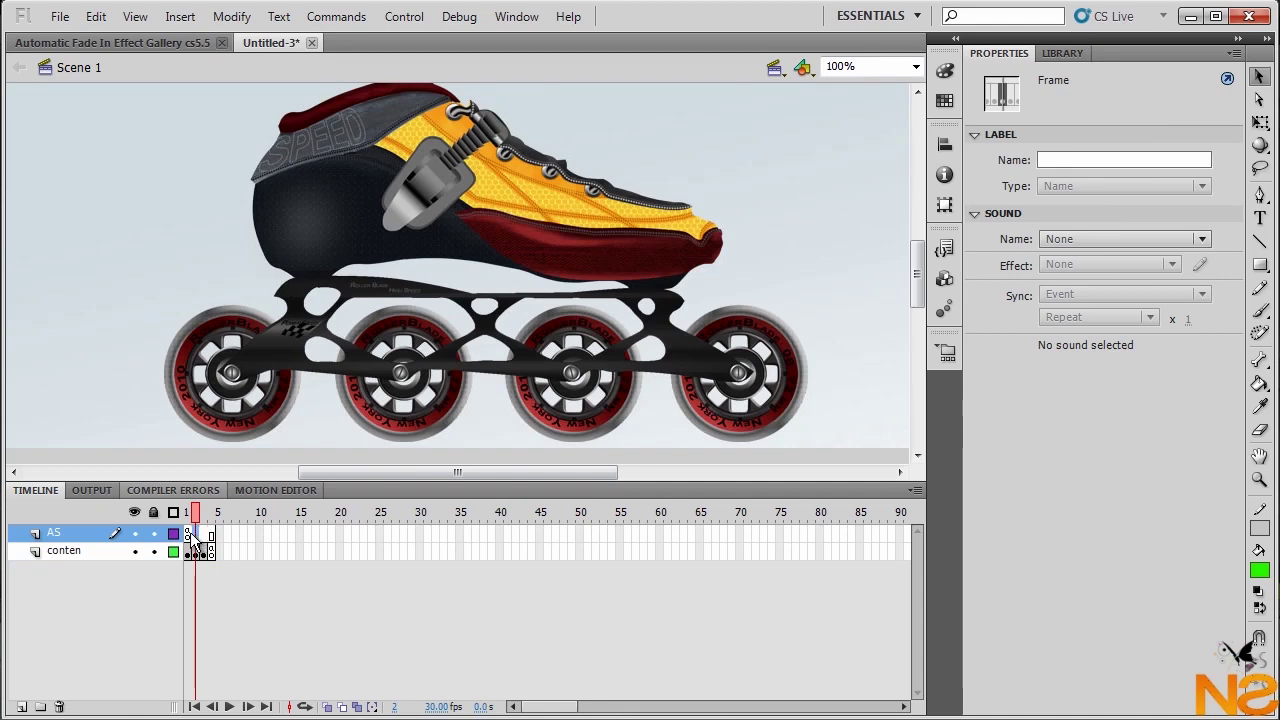
{"action": "left_click", "coordinate": [204, 537]}
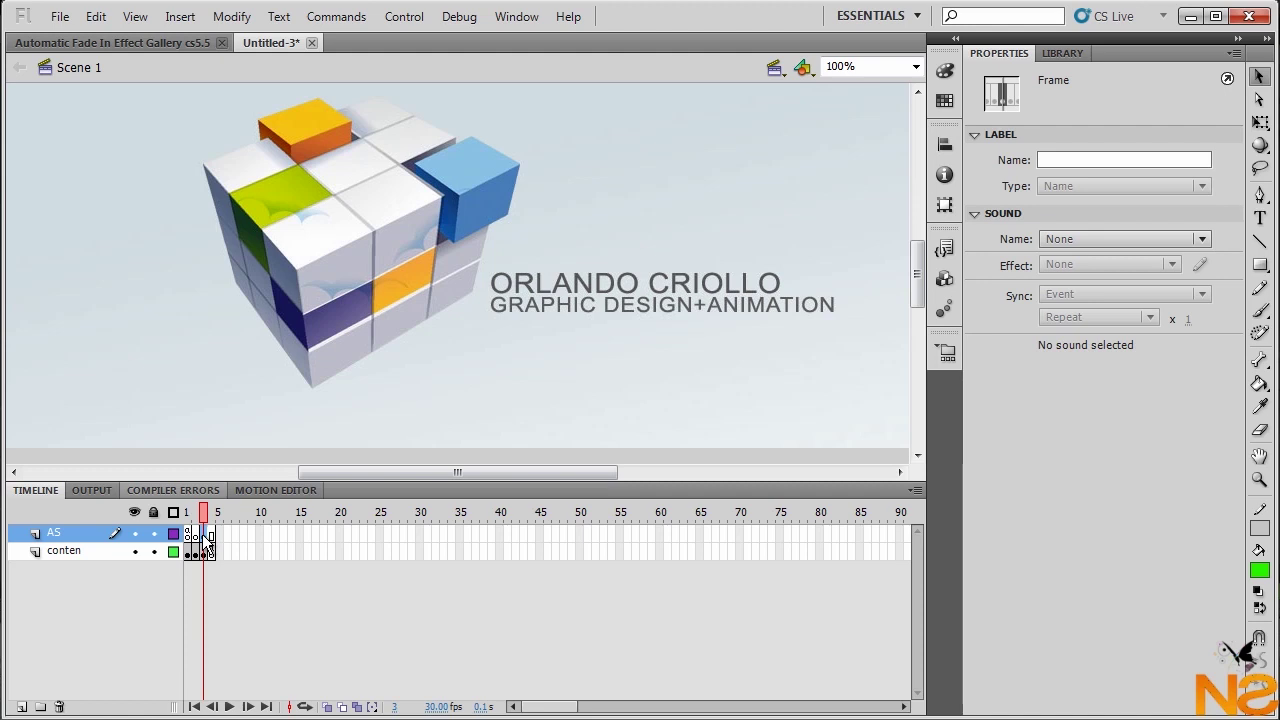
{"action": "left_click", "coordinate": [209, 537]}
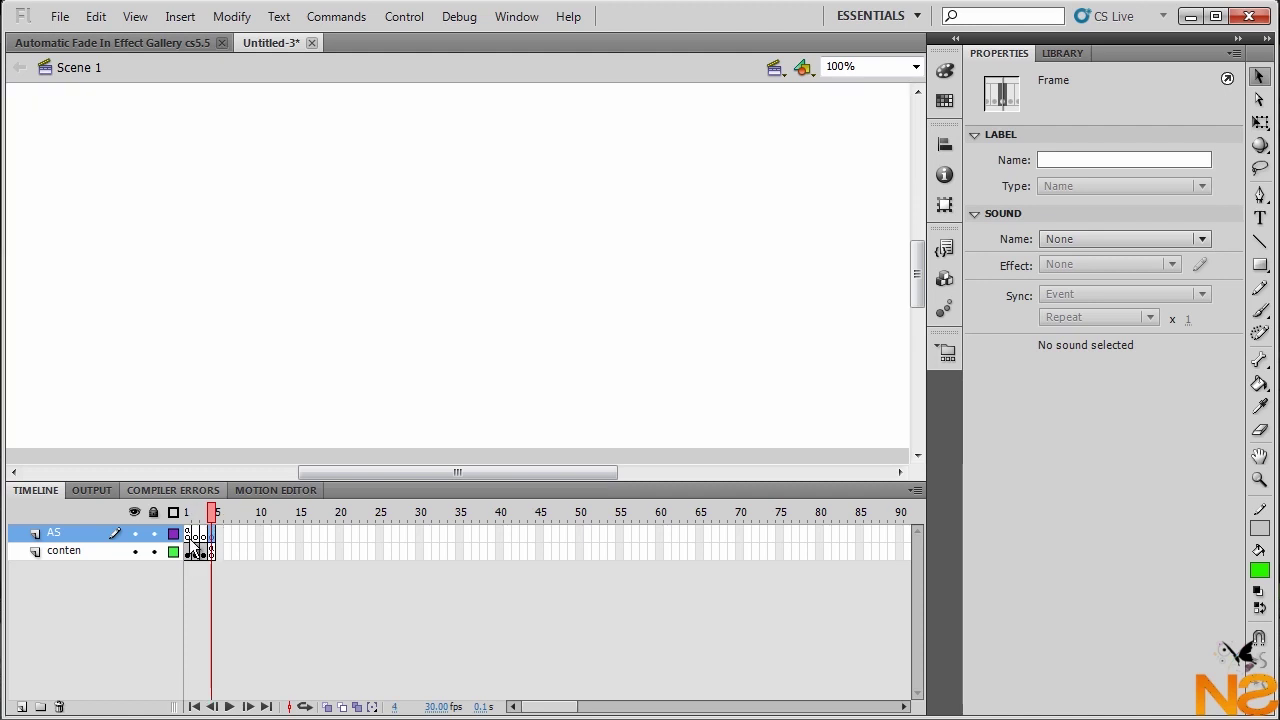
{"action": "left_click", "coordinate": [189, 538]}
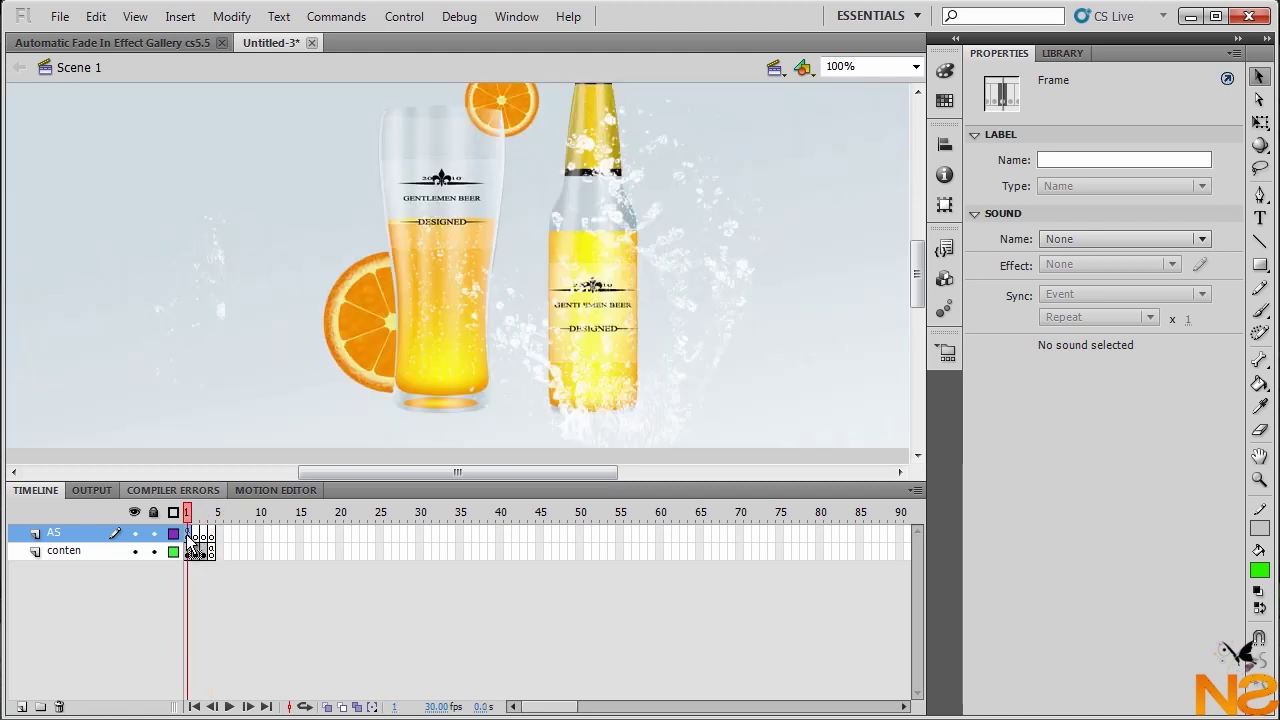
Step: Reopen frame 1's script from the Window menu and select its alpha tween line
{"action": "left_click", "coordinate": [516, 17]}
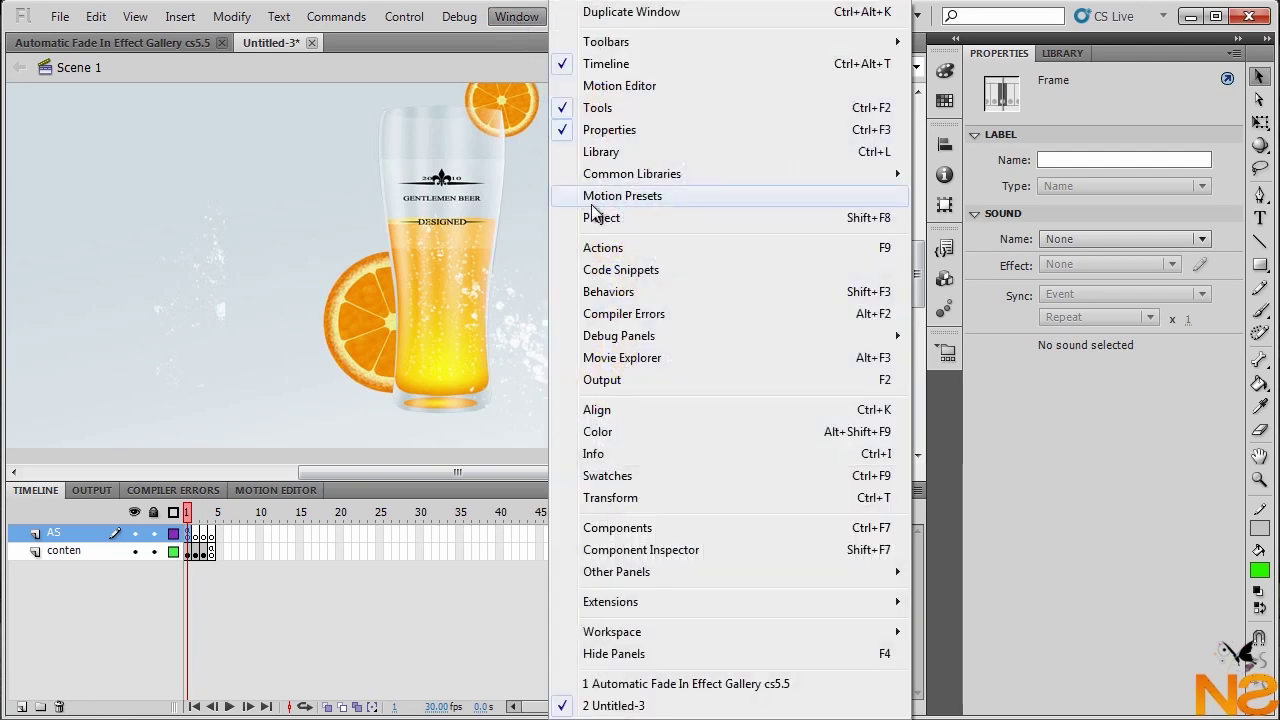
{"action": "left_click", "coordinate": [603, 250]}
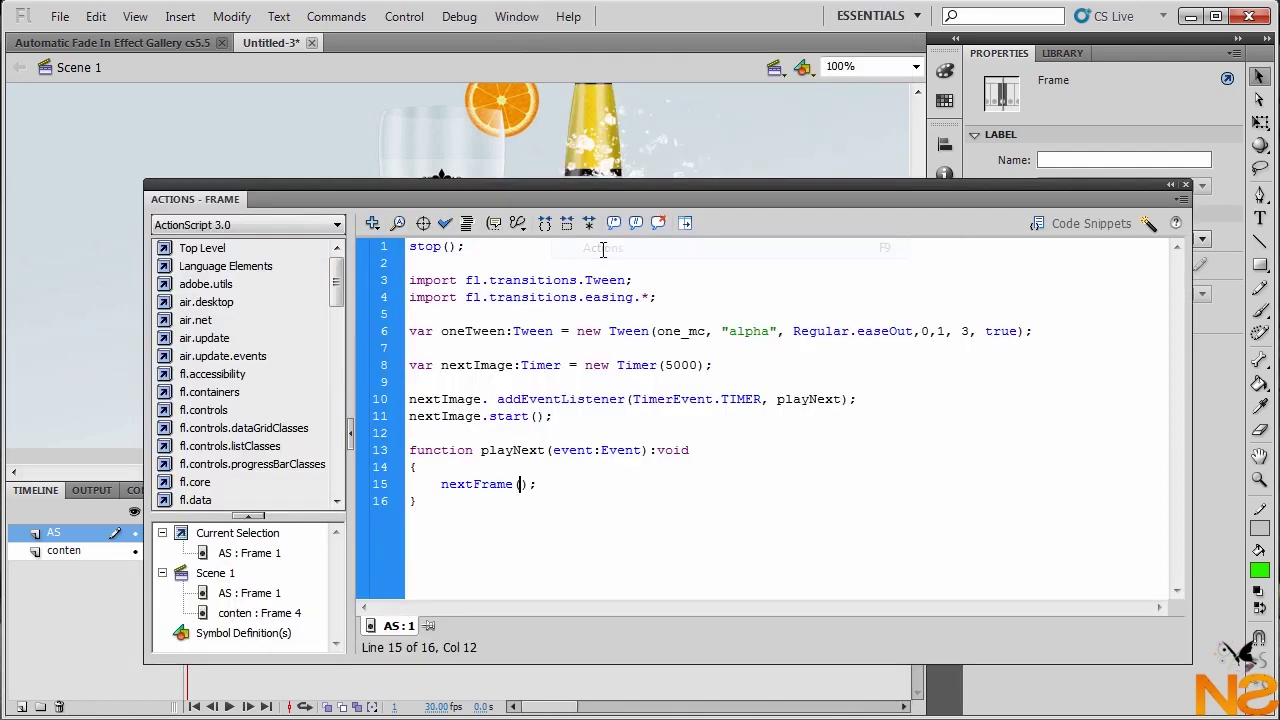
{"action": "left_click_drag", "start_coordinate": [1038, 331], "coordinate": [404, 345]}
{"action": "key", "text": "ctrl+c"}
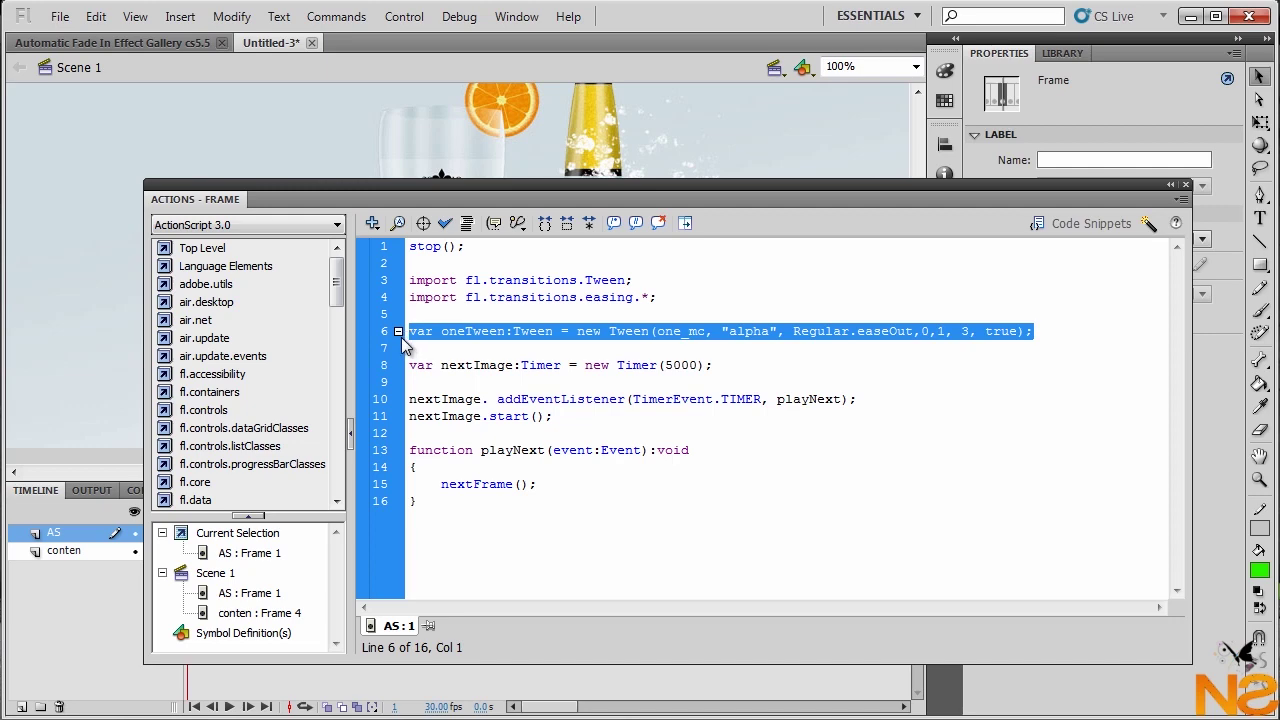
Step: Paste the tween line into AS frame 2, renaming oneTween to twoTween and one_mc to two_mc
{"action": "left_click", "coordinate": [1186, 184]}
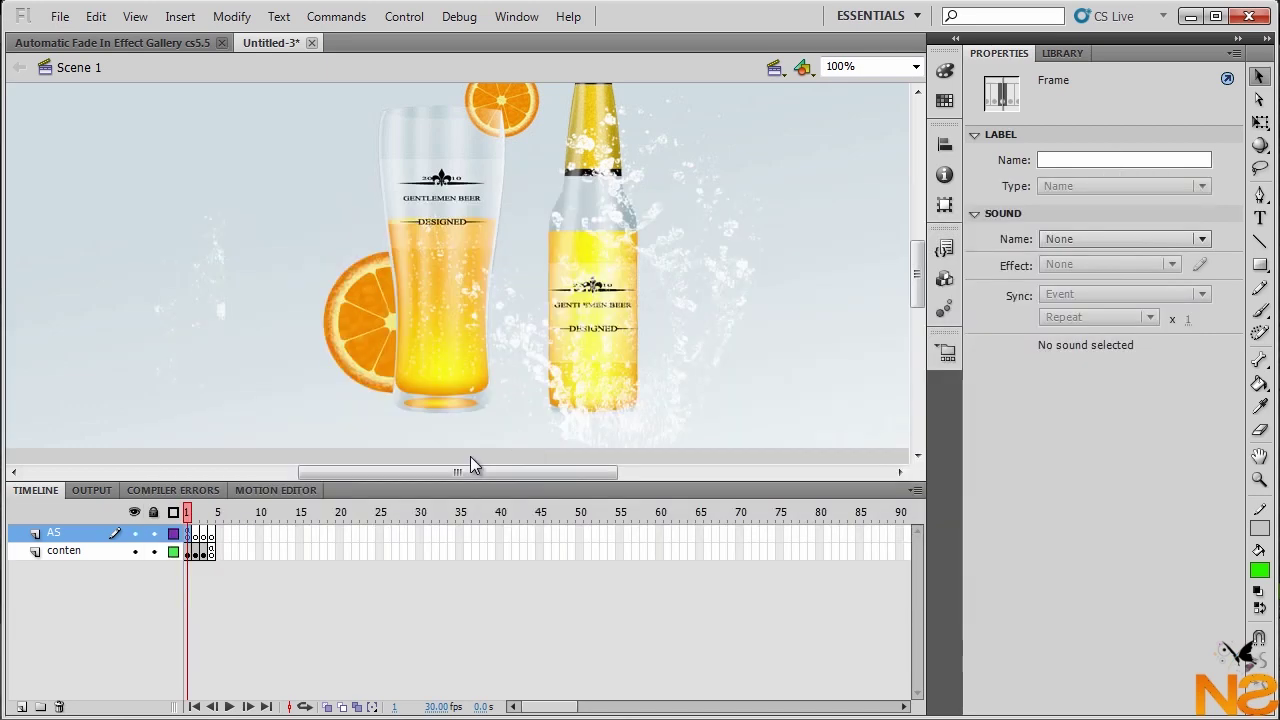
{"action": "left_click", "coordinate": [194, 533]}
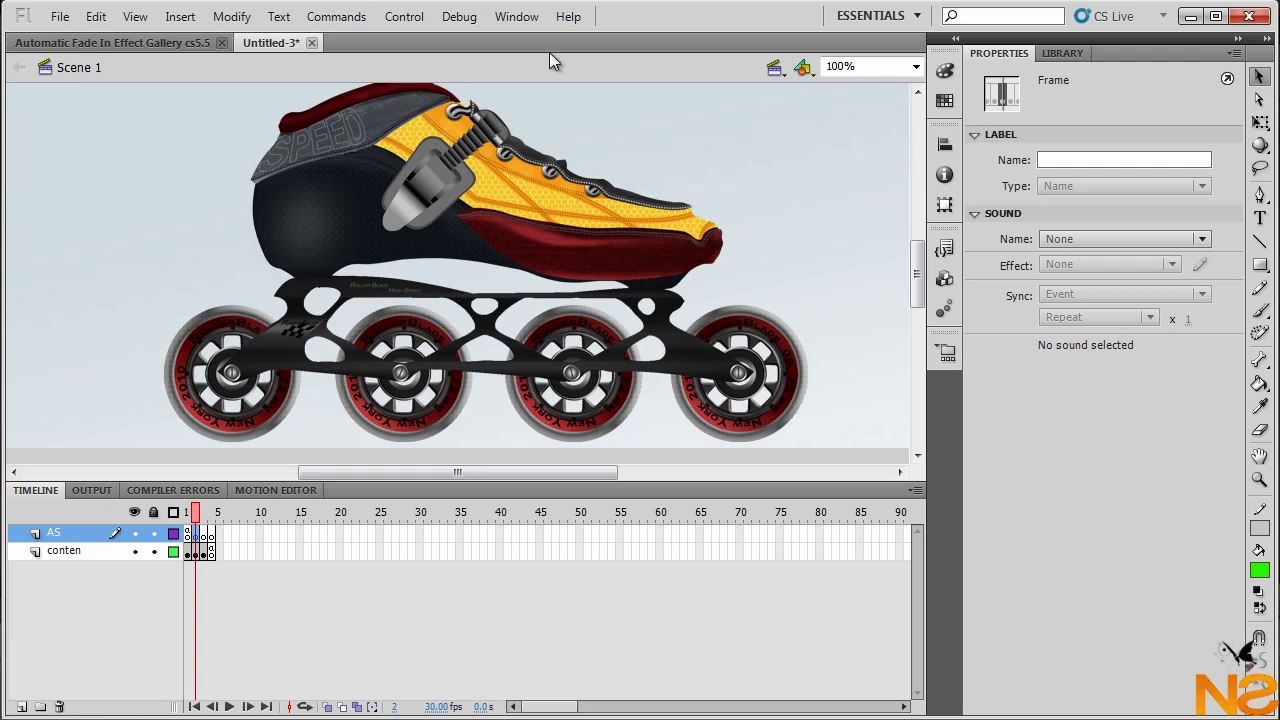
{"action": "left_click", "coordinate": [516, 16]}
{"action": "left_click", "coordinate": [600, 248]}
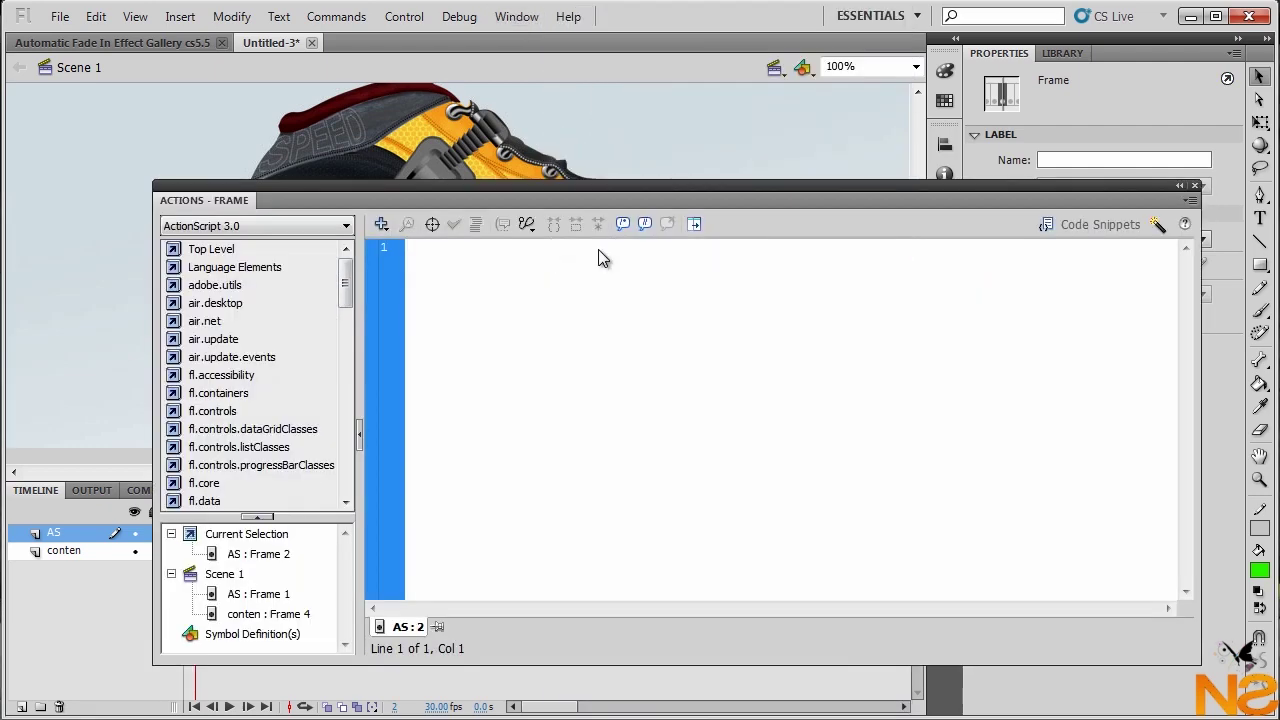
{"action": "key", "text": "ctrl+v"}
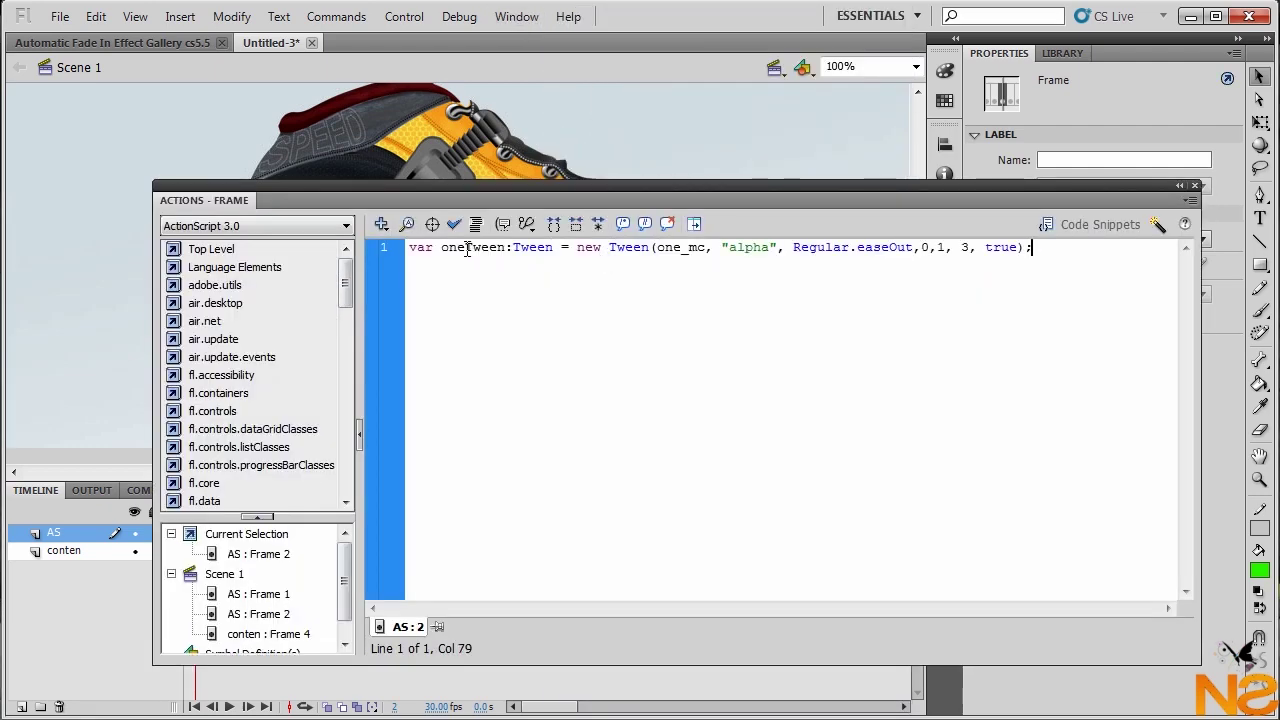
{"action": "double_click", "coordinate": [452, 248]}
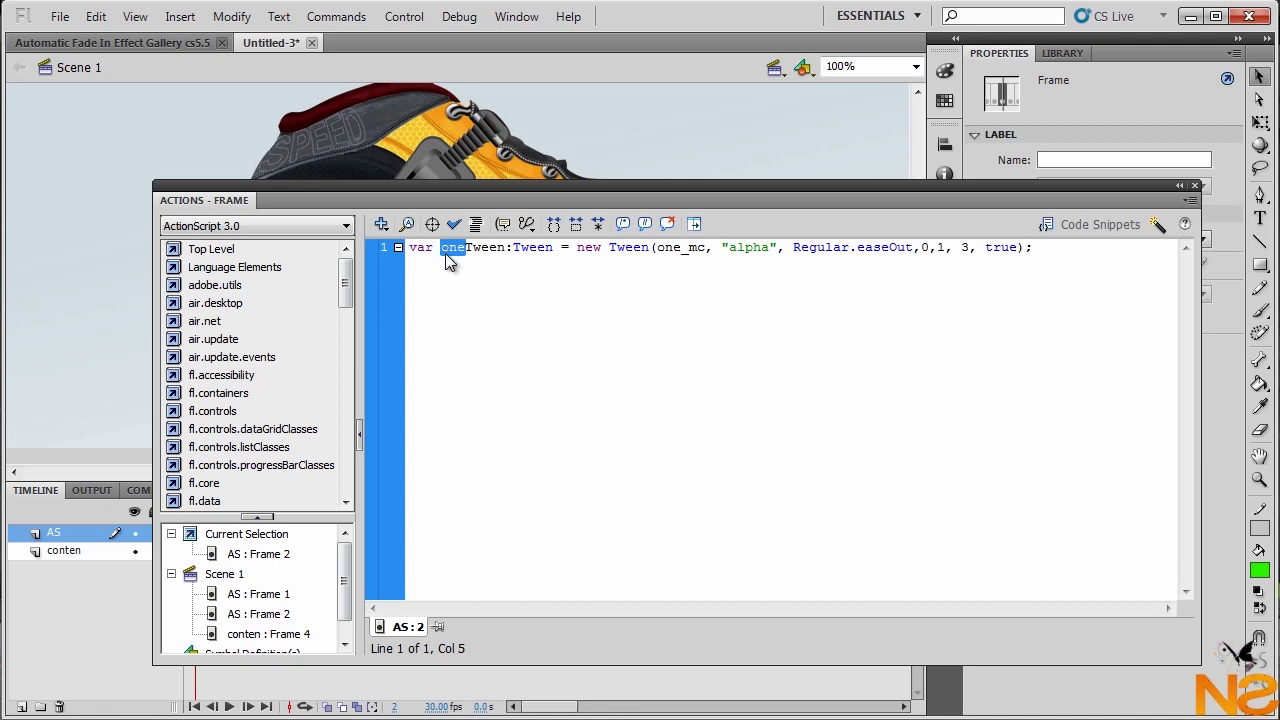
{"action": "type", "text": "two"}
{"action": "left_click_drag", "start_coordinate": [655, 252], "coordinate": [683, 252]}
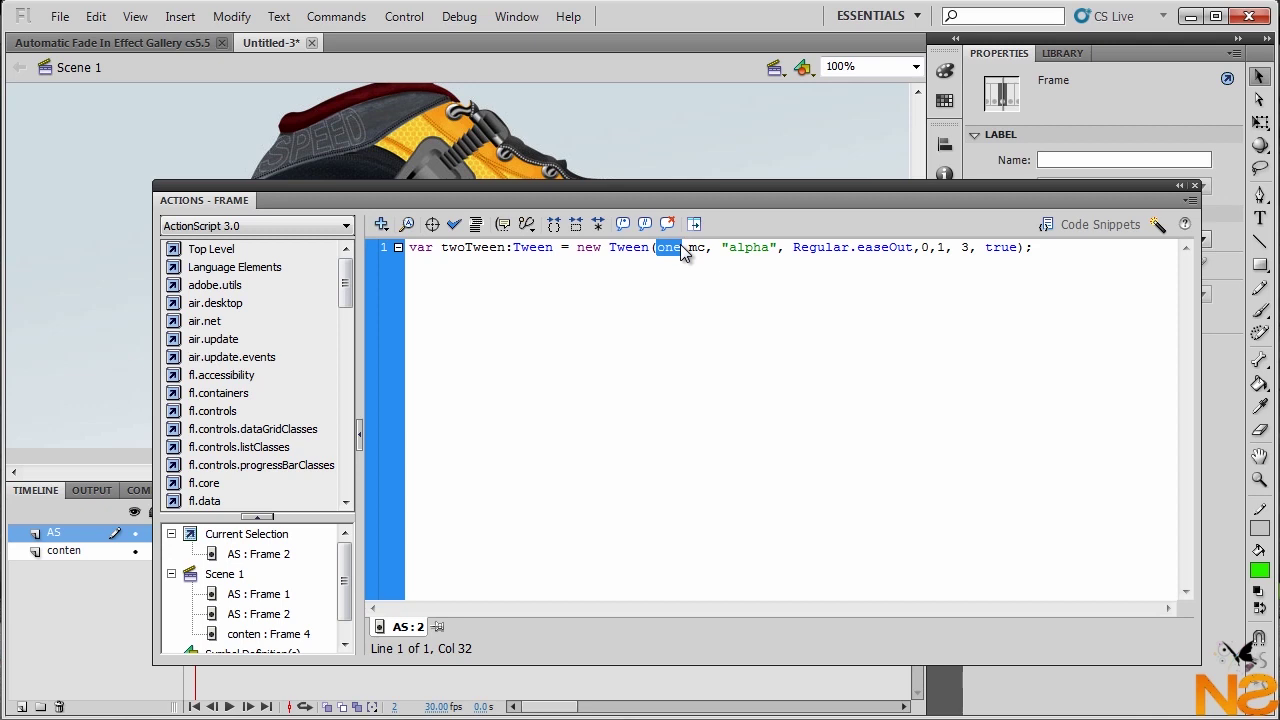
{"action": "type", "text": "two"}
{"action": "left_click", "coordinate": [1194, 185]}
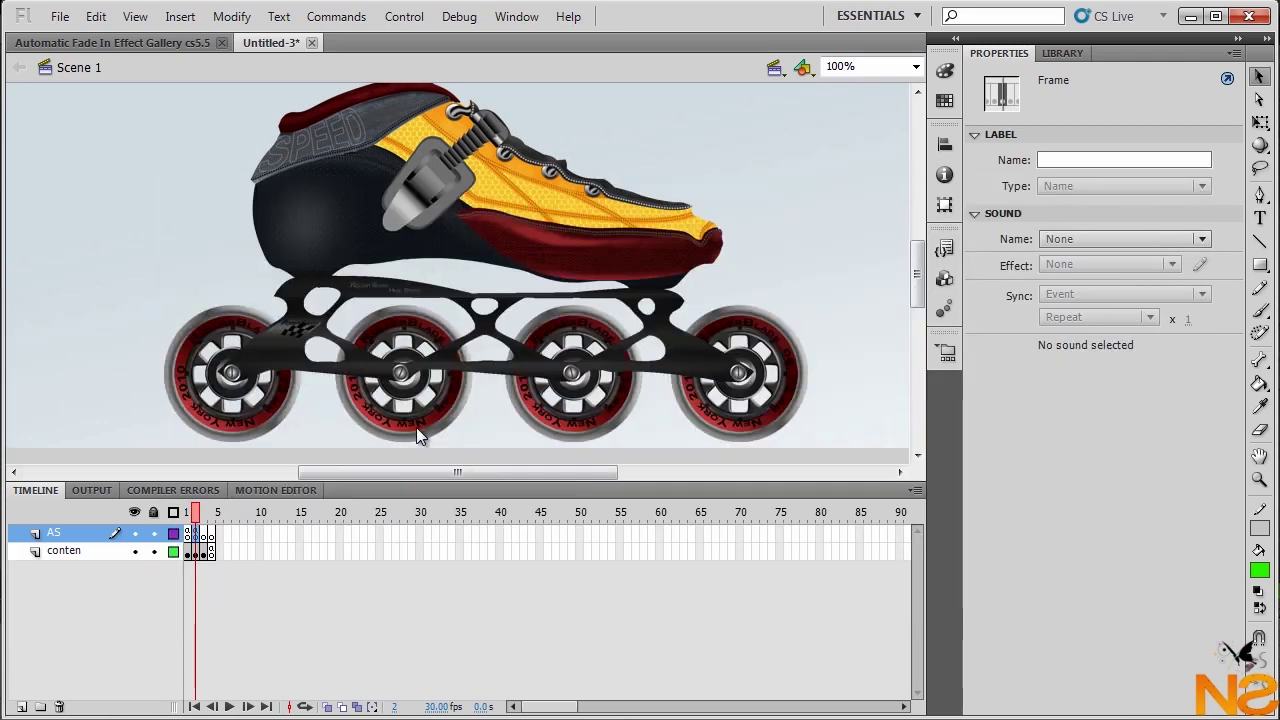
Step: Paste the tween line into AS frame 3, renaming oneTween to threeTween and one_mc to three_mc
{"action": "left_click", "coordinate": [205, 536]}
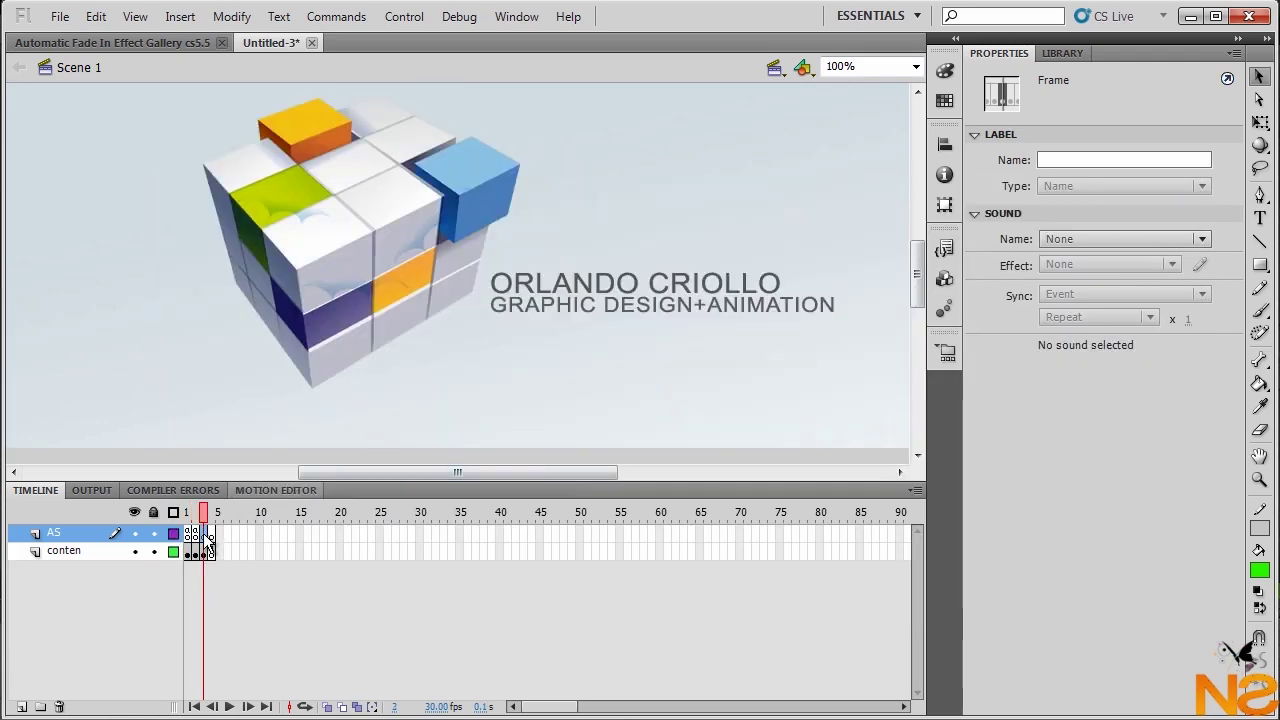
{"action": "left_click", "coordinate": [514, 17]}
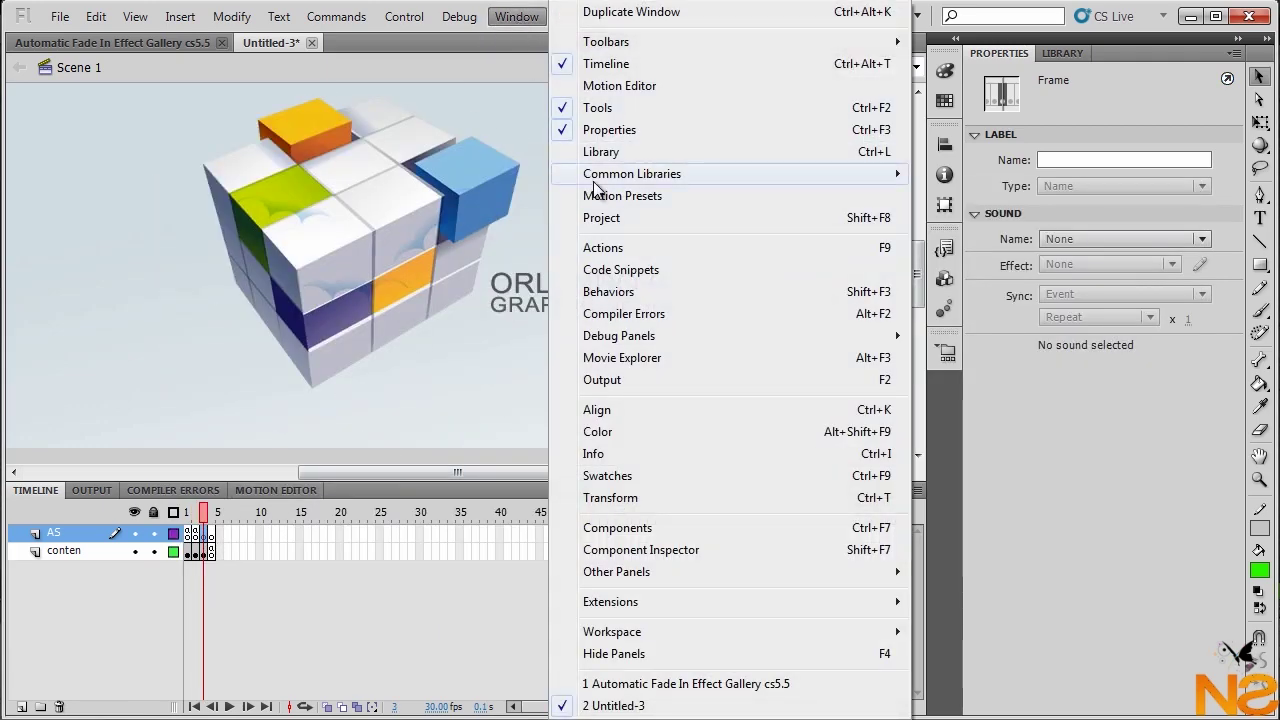
{"action": "left_click", "coordinate": [605, 250]}
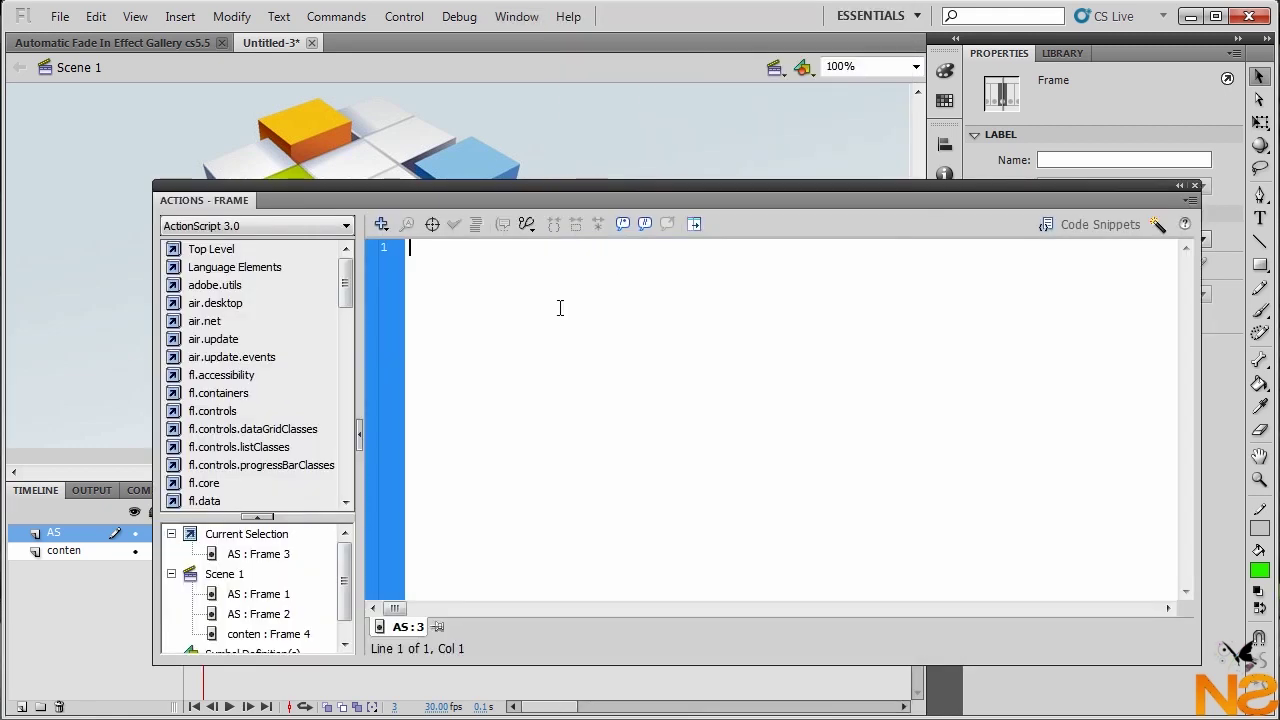
{"action": "key", "text": "ctrl+v"}
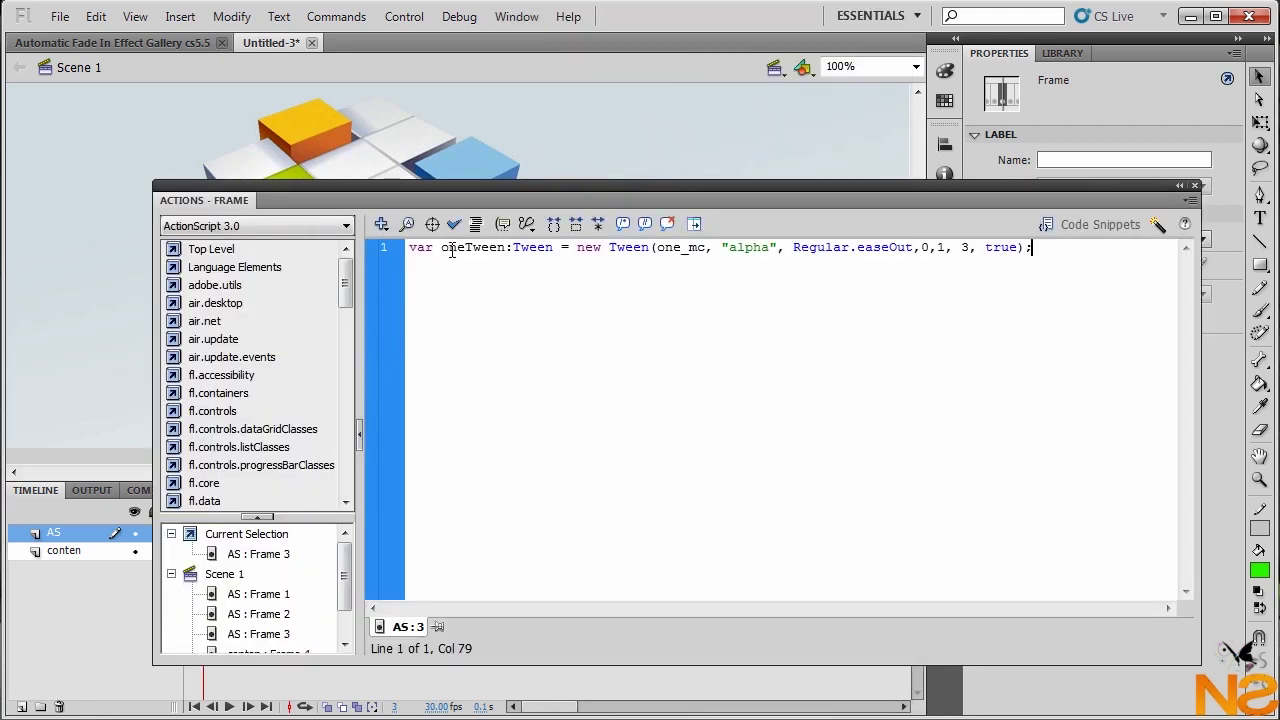
{"action": "left_click_drag", "start_coordinate": [441, 250], "coordinate": [469, 252]}
{"action": "type", "text": "three"}
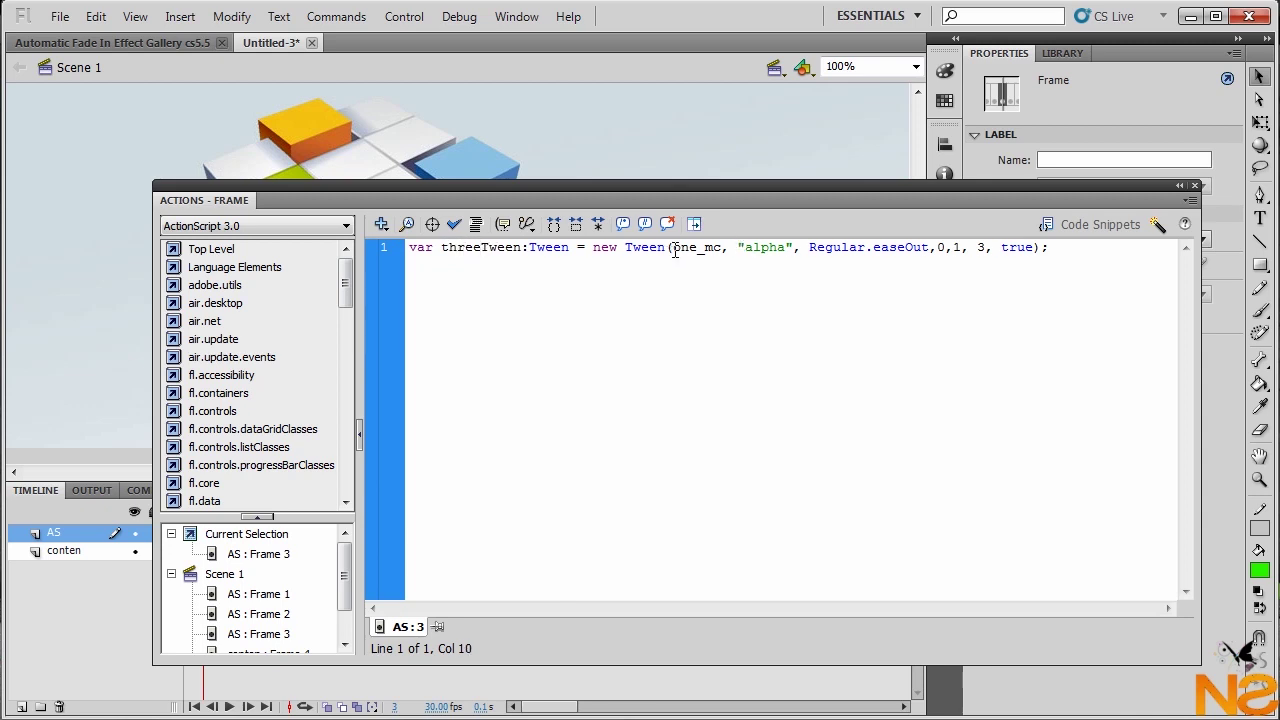
{"action": "left_click_drag", "start_coordinate": [673, 248], "coordinate": [697, 249]}
{"action": "type", "text": "three"}
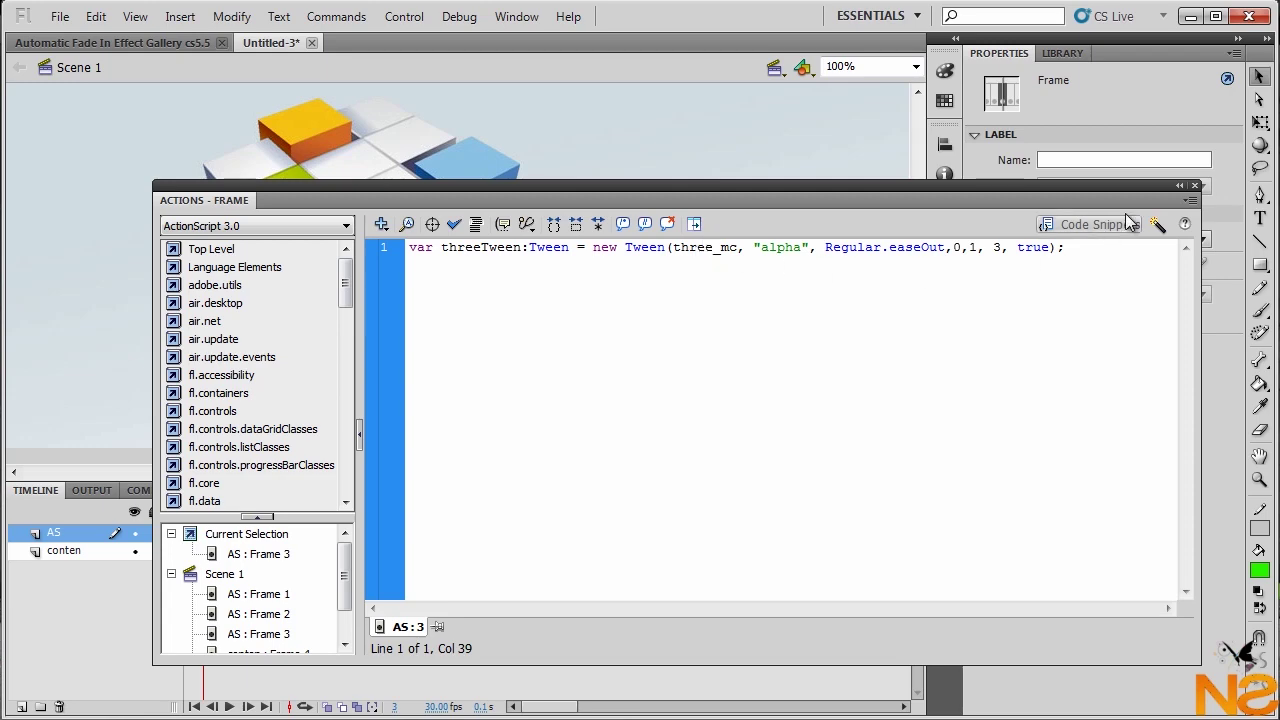
{"action": "left_click", "coordinate": [1194, 185]}
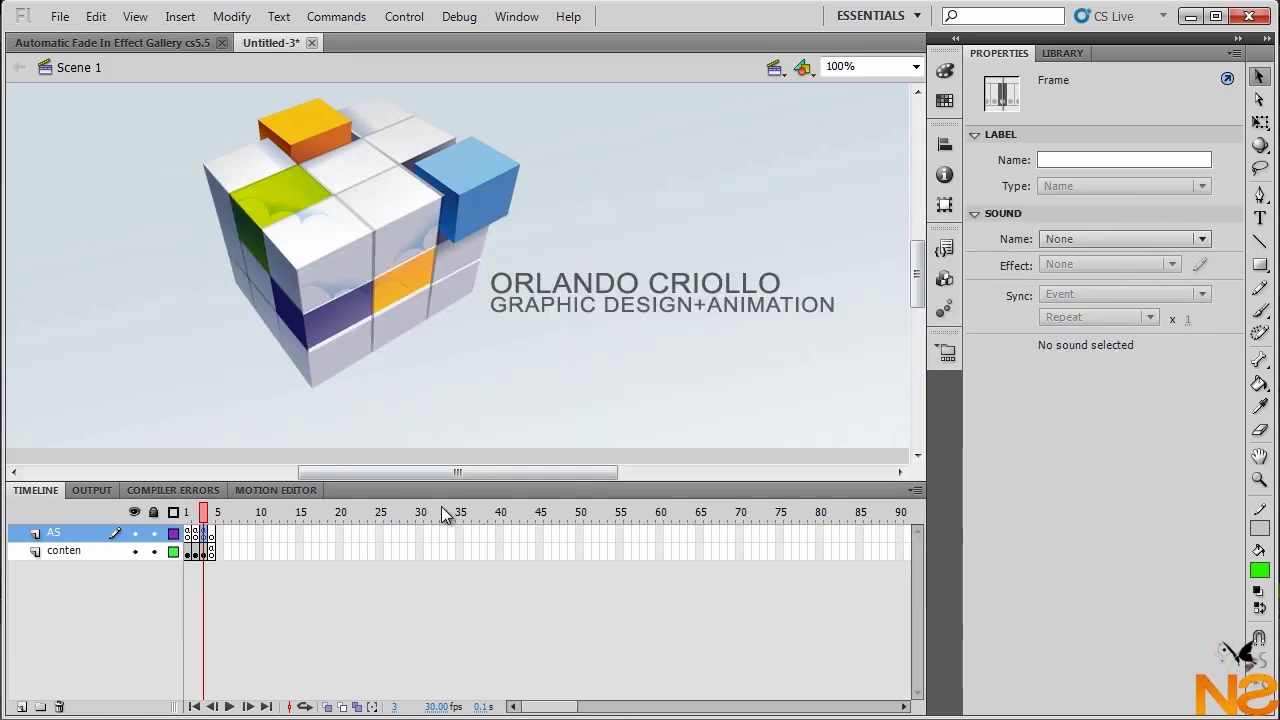
{"action": "key", "text": "ctrl+Return"}
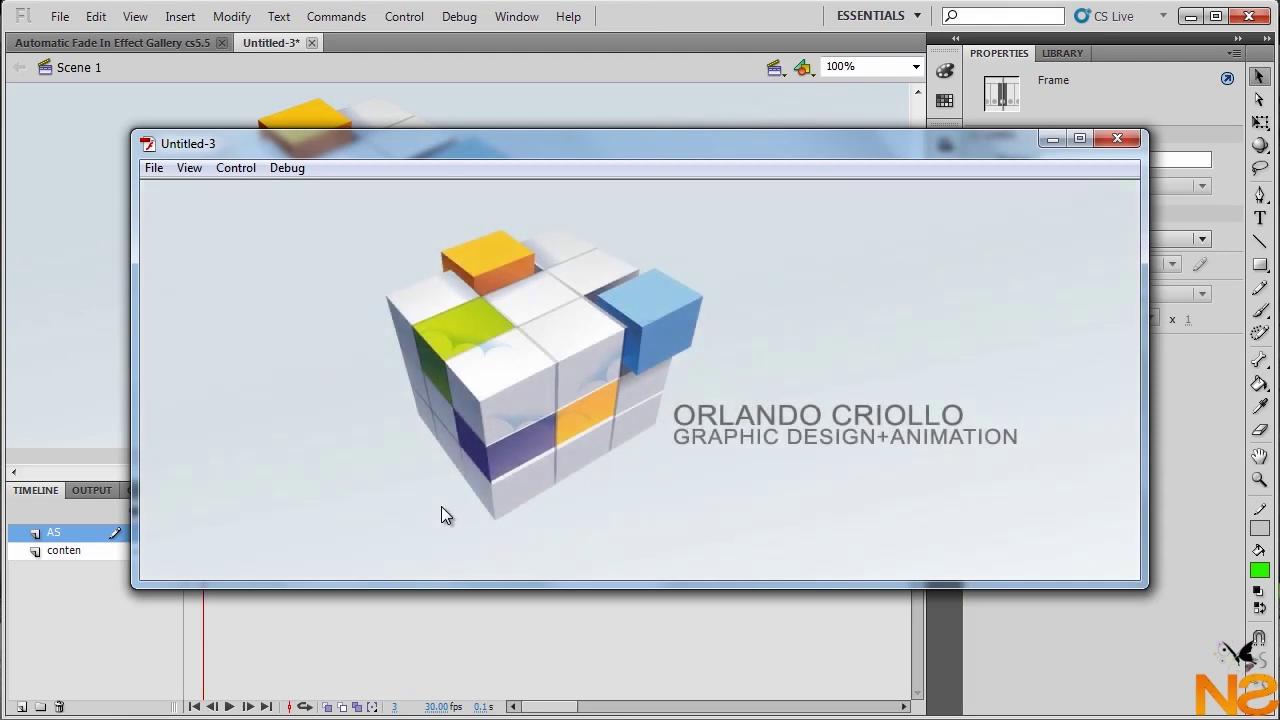
{"action": "left_click", "coordinate": [1117, 139]}
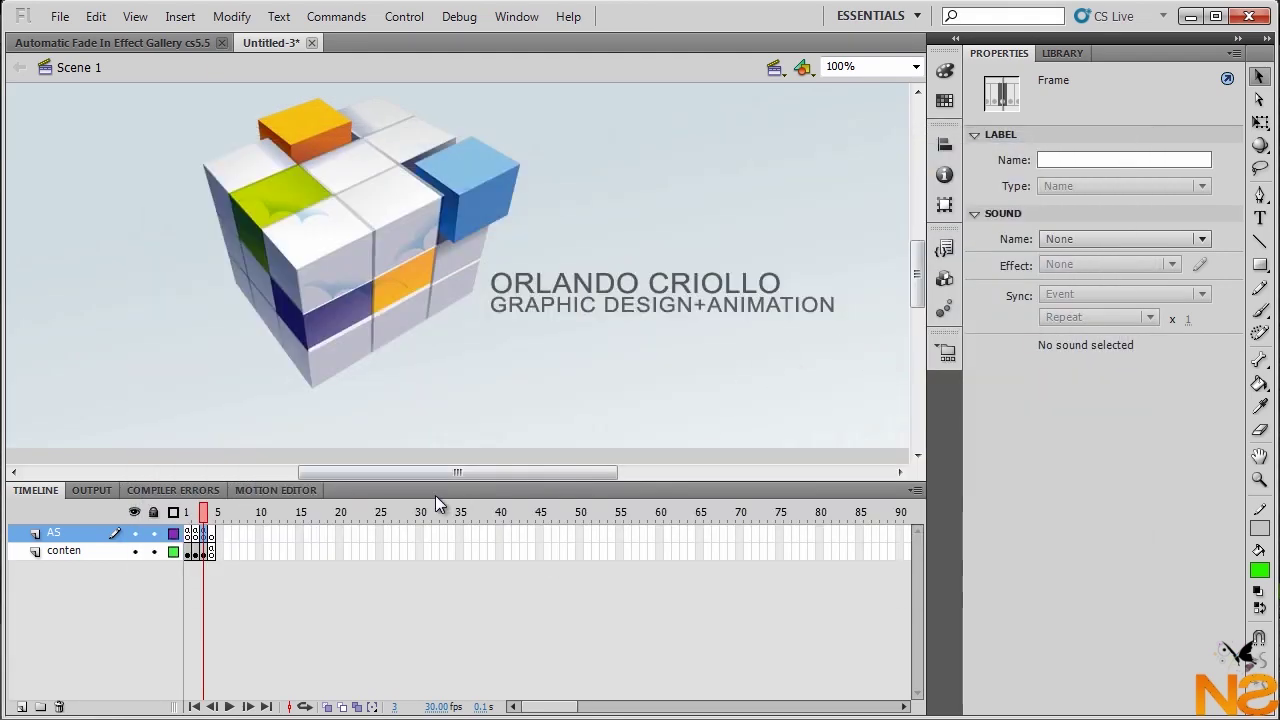
Step: Add Layer 3, move it below the conten layer, and select its frame 1
{"action": "left_click", "coordinate": [60, 553]}
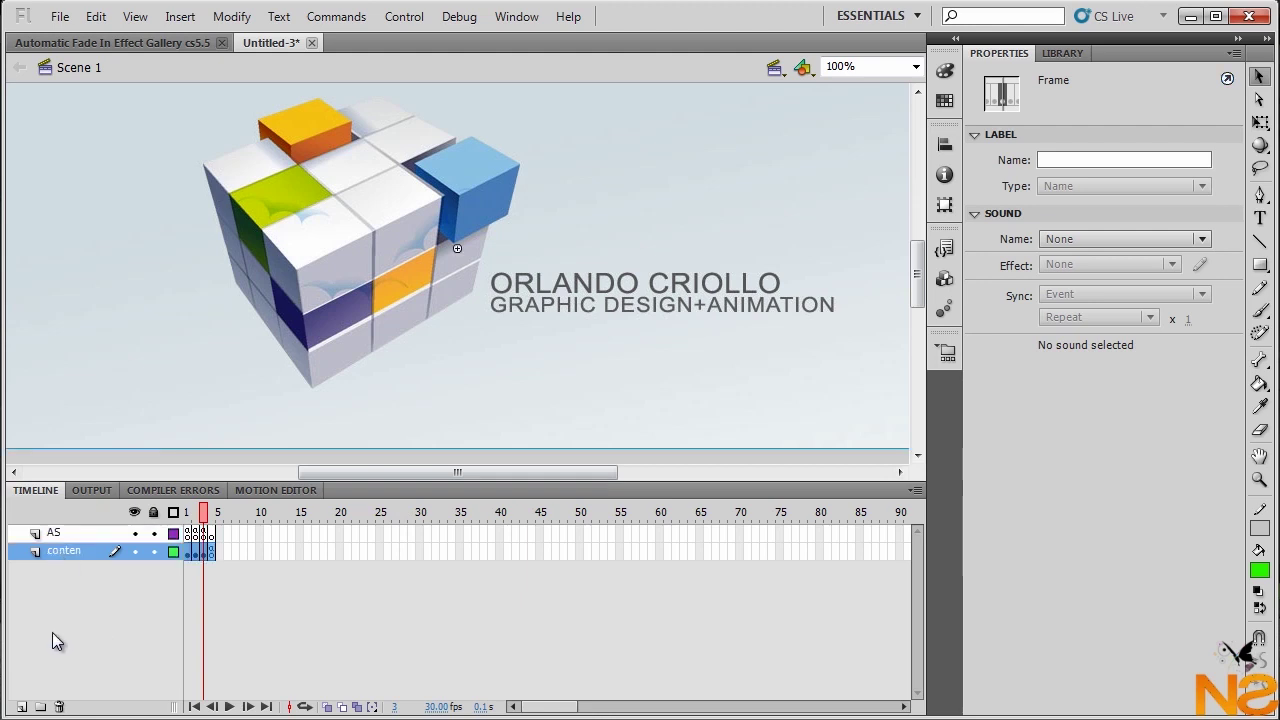
{"action": "left_click", "coordinate": [21, 706]}
{"action": "left_click_drag", "start_coordinate": [64, 553], "coordinate": [63, 587]}
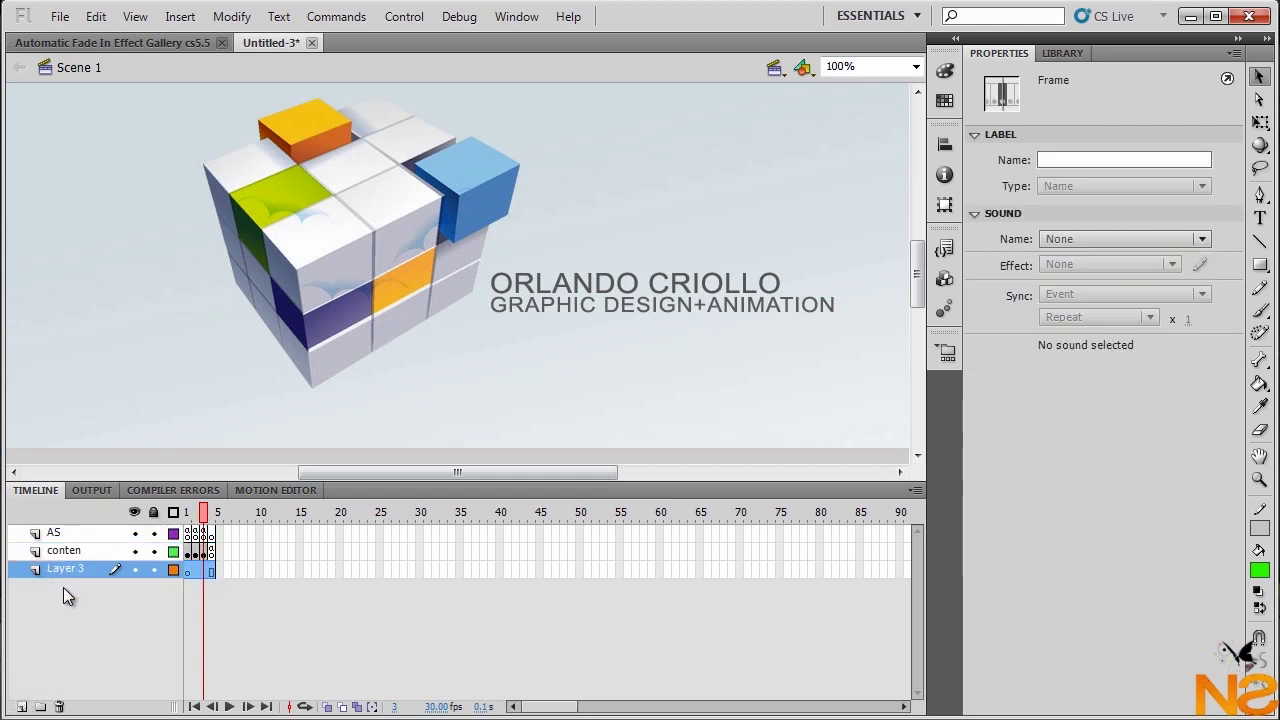
{"action": "left_click", "coordinate": [190, 571]}
{"action": "key", "text": "period"}
{"action": "key", "text": "period"}
{"action": "key", "text": "period"}
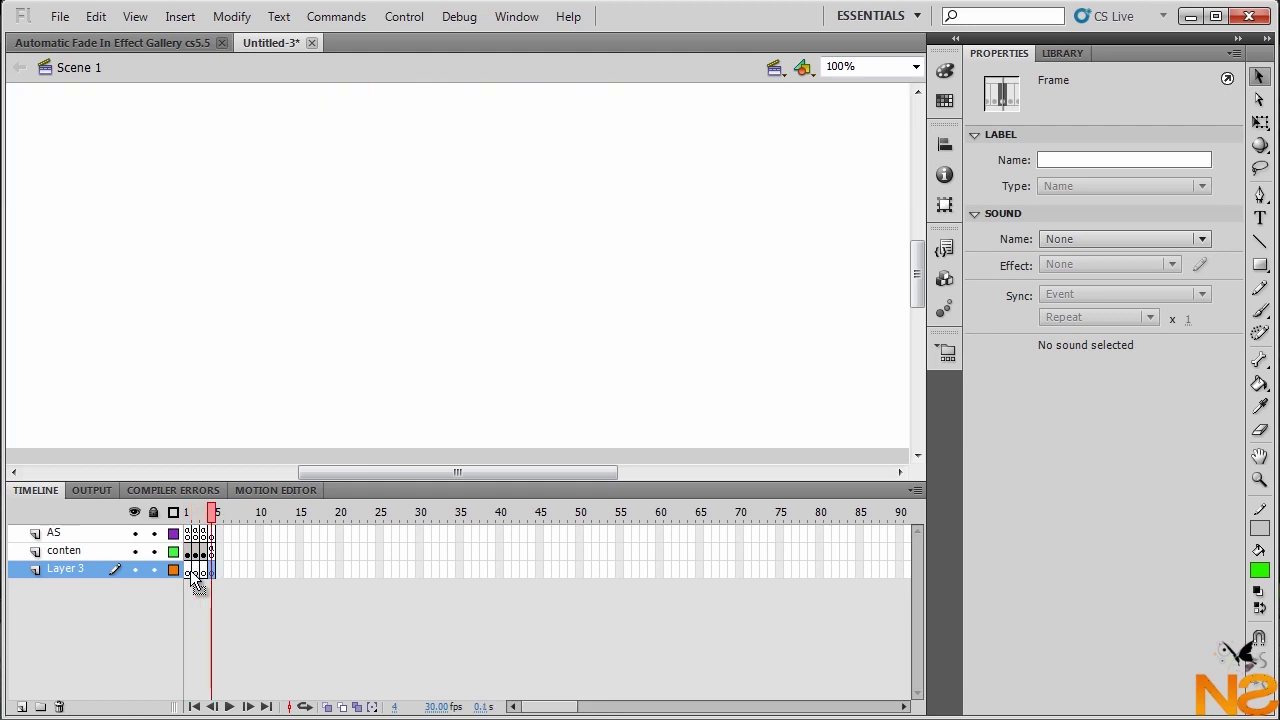
{"action": "left_click", "coordinate": [190, 570]}
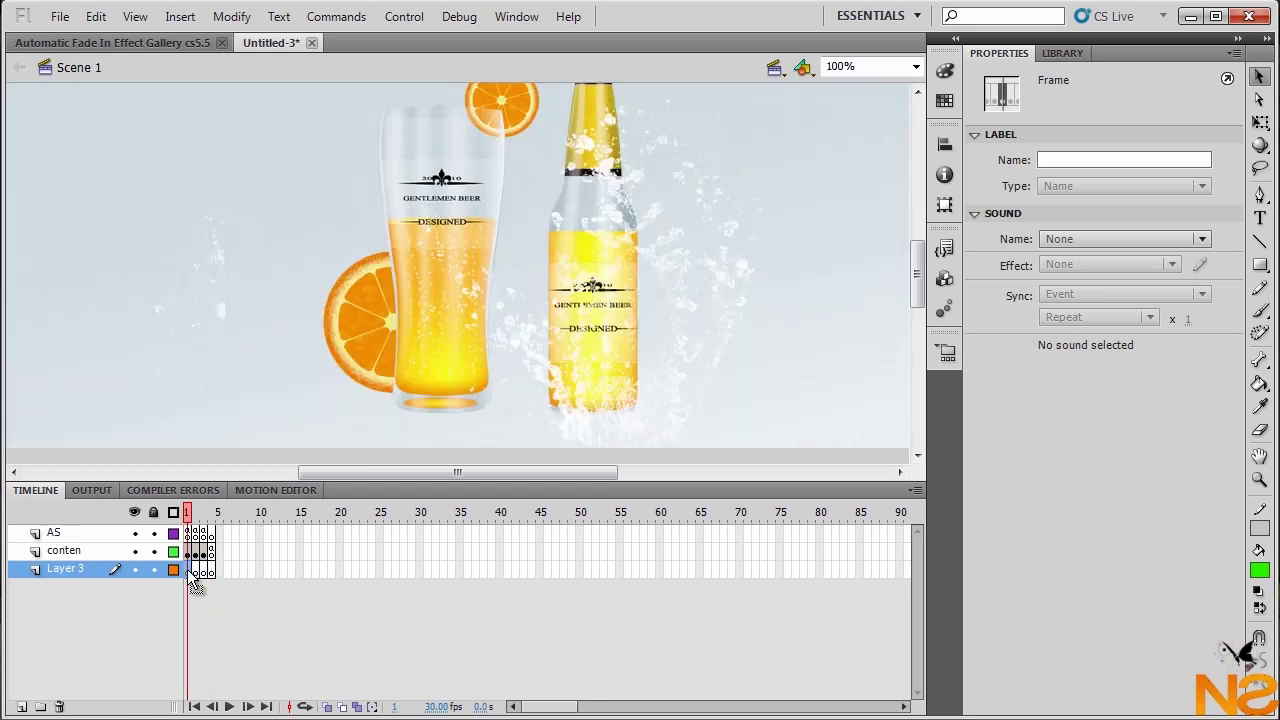
Step: Drag large03.jpg from the Library onto Layer 3's frame 1 and position it at X 0, Y 0
{"action": "left_click", "coordinate": [1060, 54]}
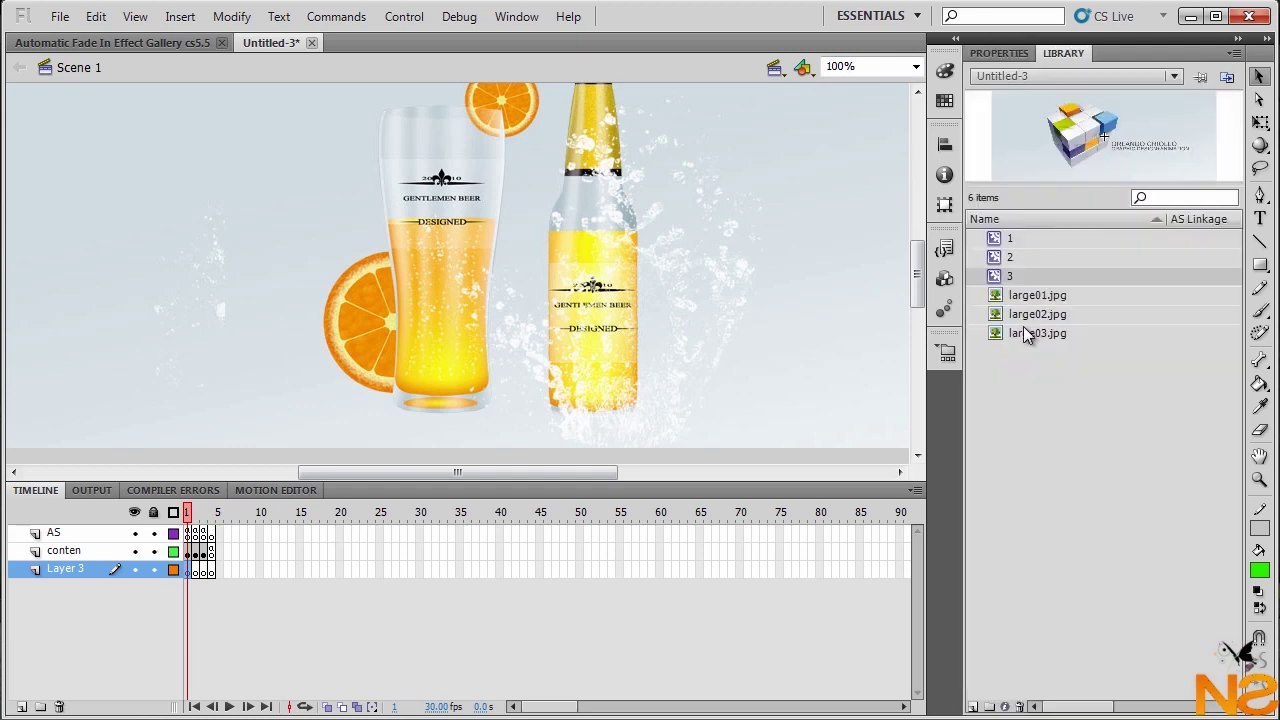
{"action": "left_click_drag", "start_coordinate": [1023, 329], "coordinate": [492, 323]}
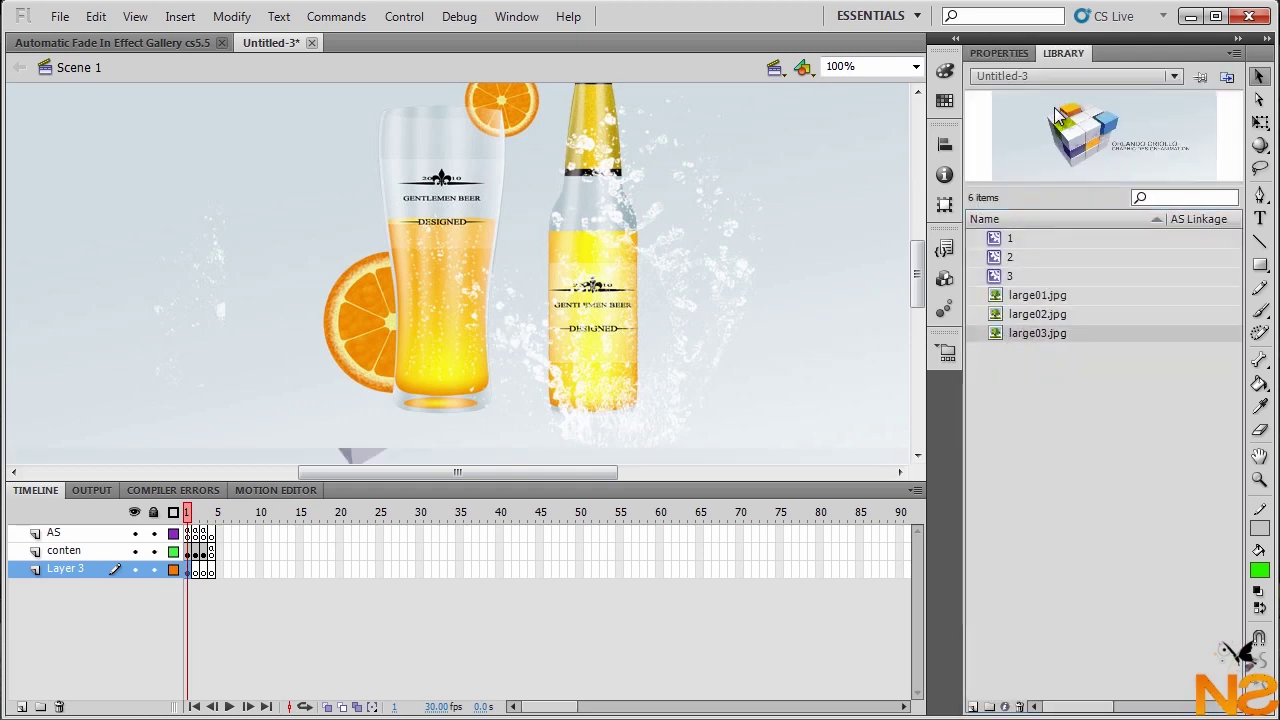
{"action": "left_click", "coordinate": [998, 53]}
{"action": "left_click", "coordinate": [1055, 196]}
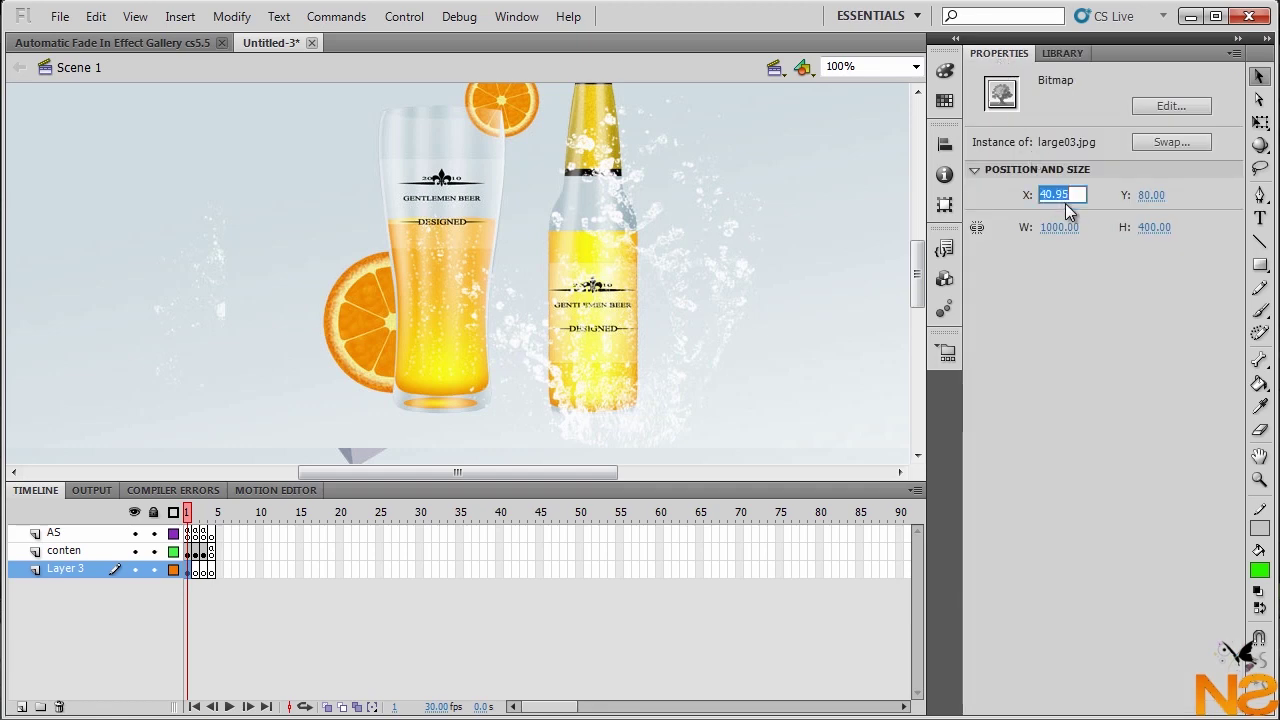
{"action": "type", "text": "0"}
{"action": "left_click", "coordinate": [1152, 200]}
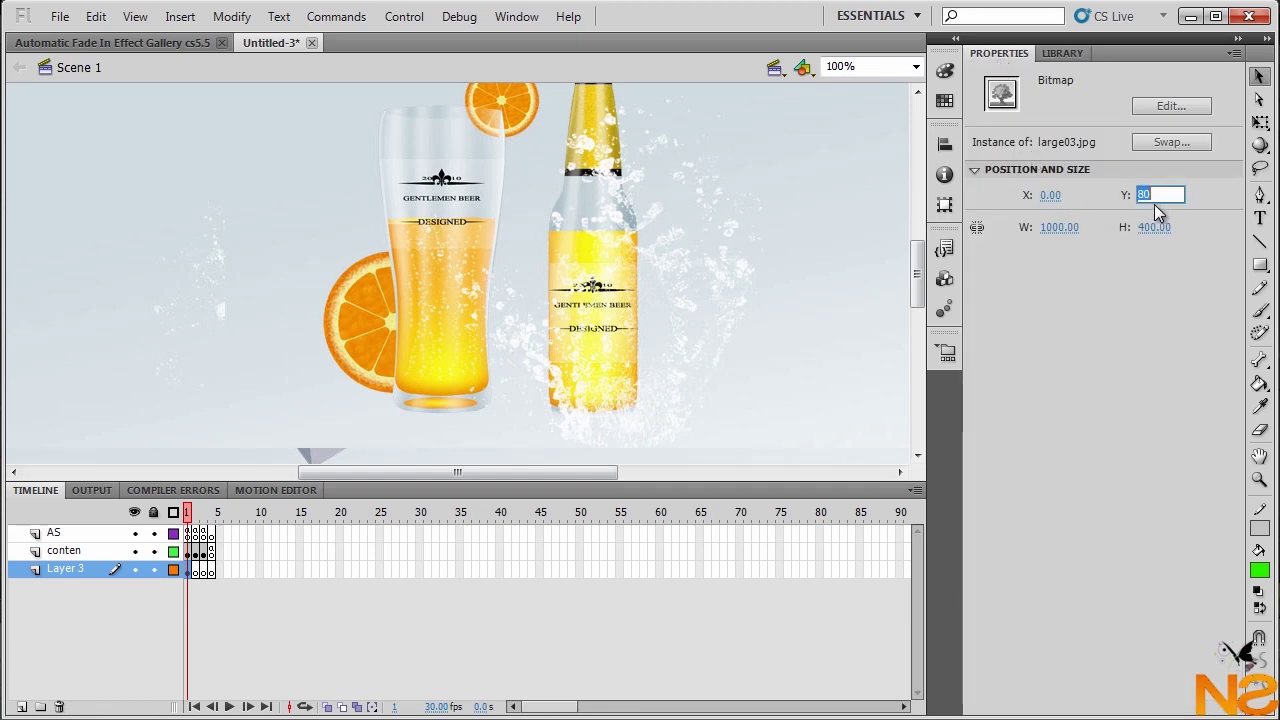
{"action": "type", "text": "0"}
{"action": "key", "text": "Return"}
{"action": "left_click", "coordinate": [700, 372]}
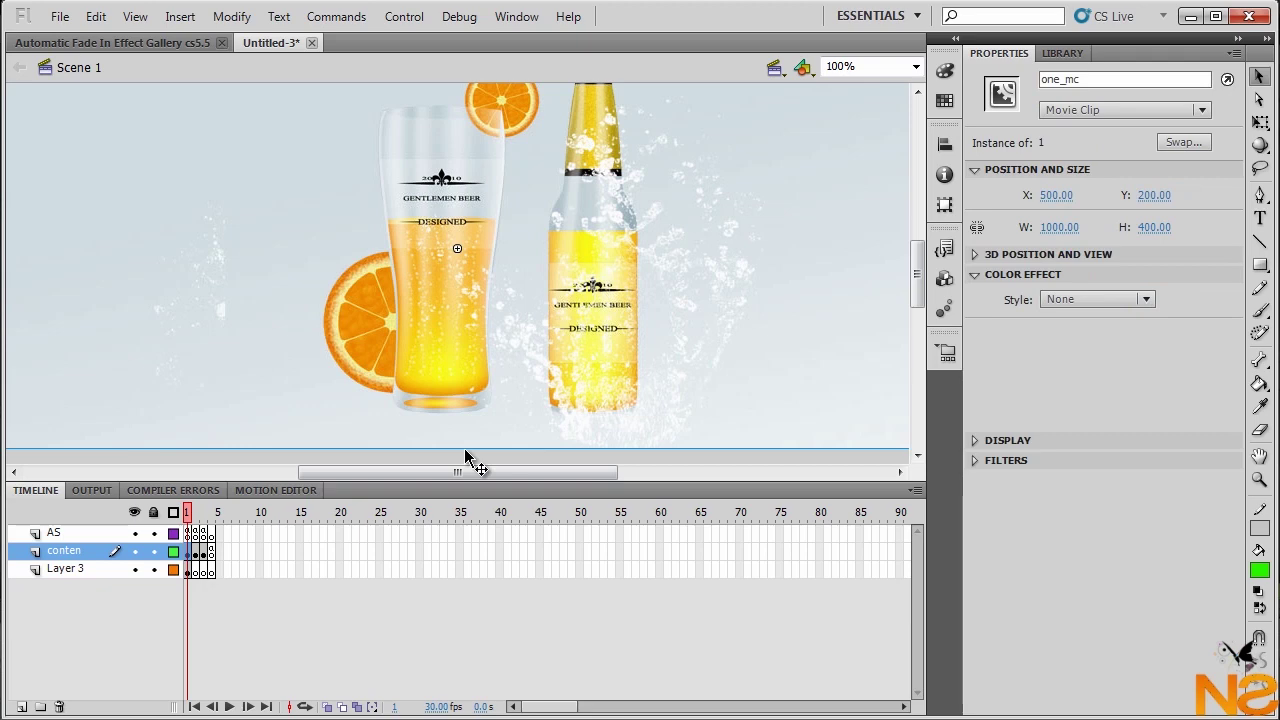
{"action": "left_click", "coordinate": [197, 569]}
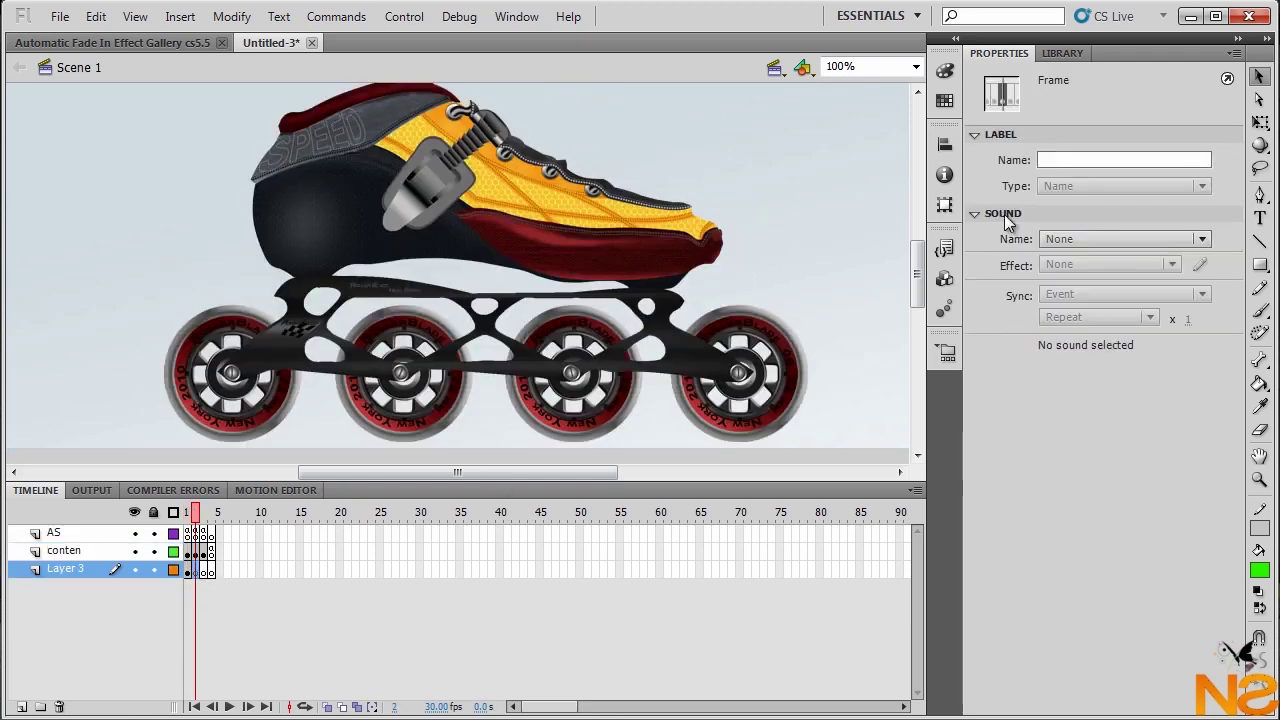
Step: Place large01.jpg on Layer 3's frame 2 at X 0, Y 0
{"action": "left_click", "coordinate": [1062, 53]}
{"action": "left_click", "coordinate": [1033, 315]}
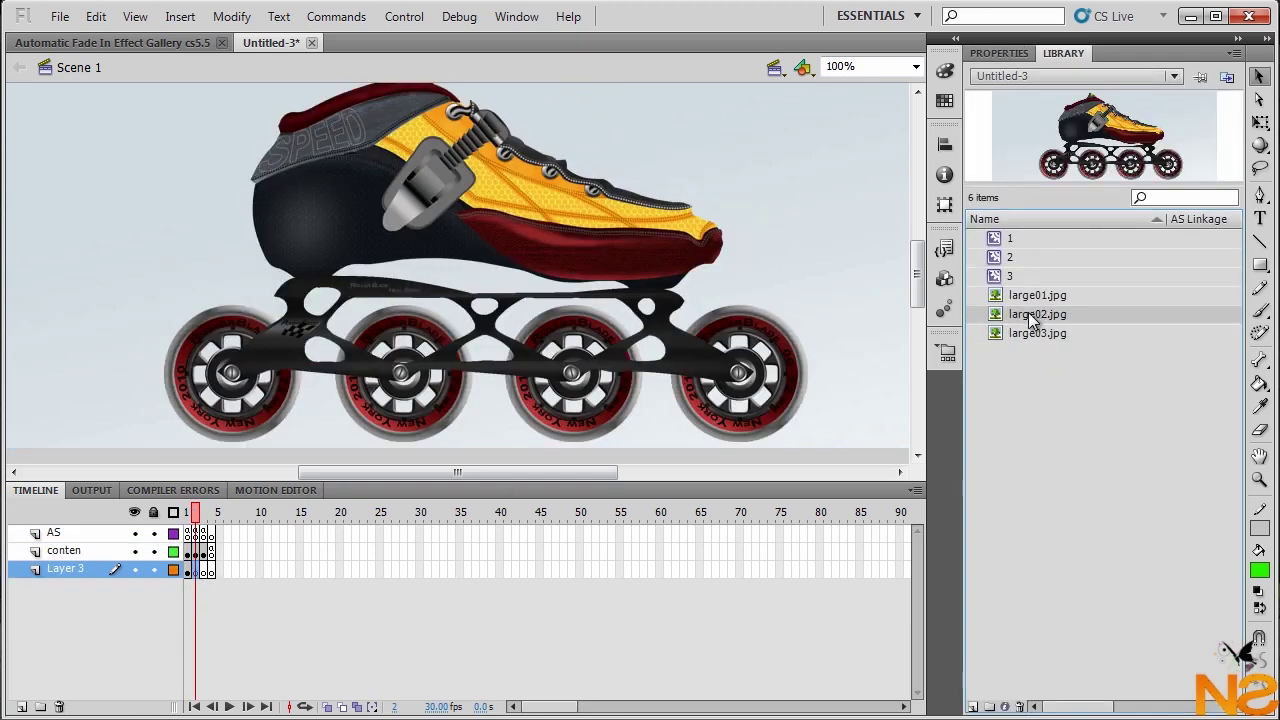
{"action": "left_click", "coordinate": [1014, 296]}
{"action": "left_click_drag", "start_coordinate": [1014, 297], "coordinate": [552, 307]}
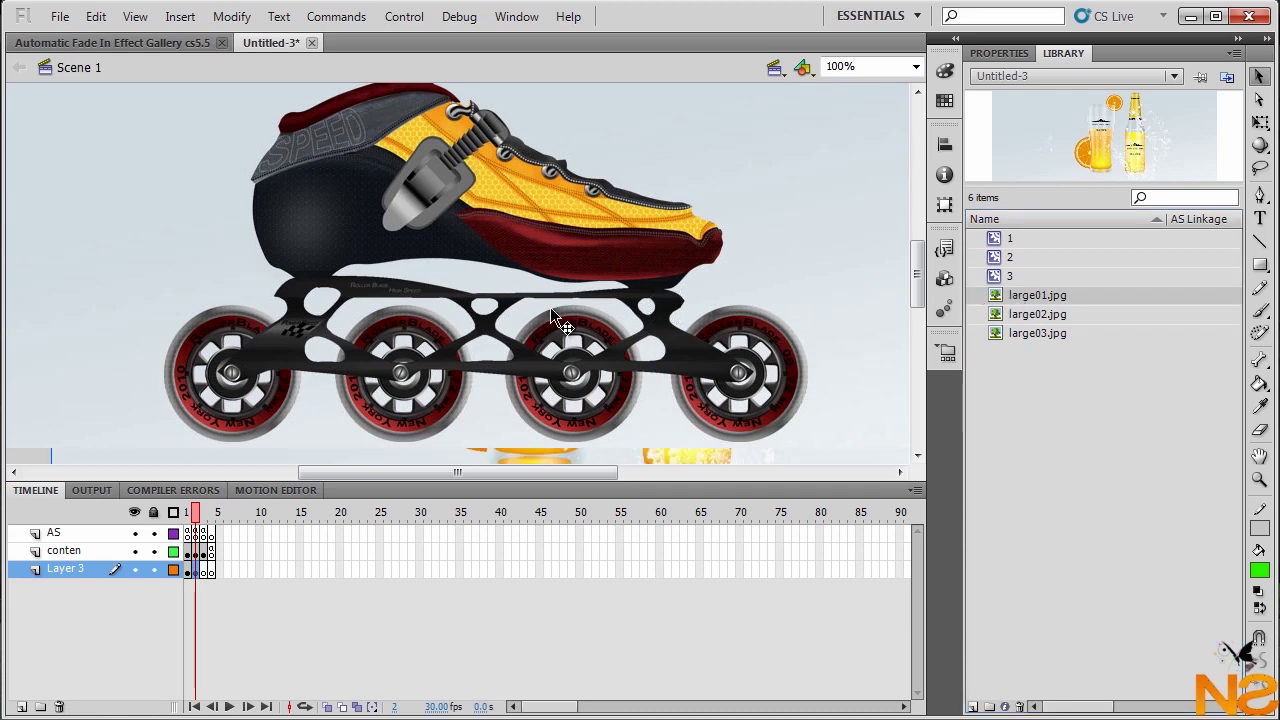
{"action": "left_click", "coordinate": [998, 53]}
{"action": "left_click", "coordinate": [1055, 195]}
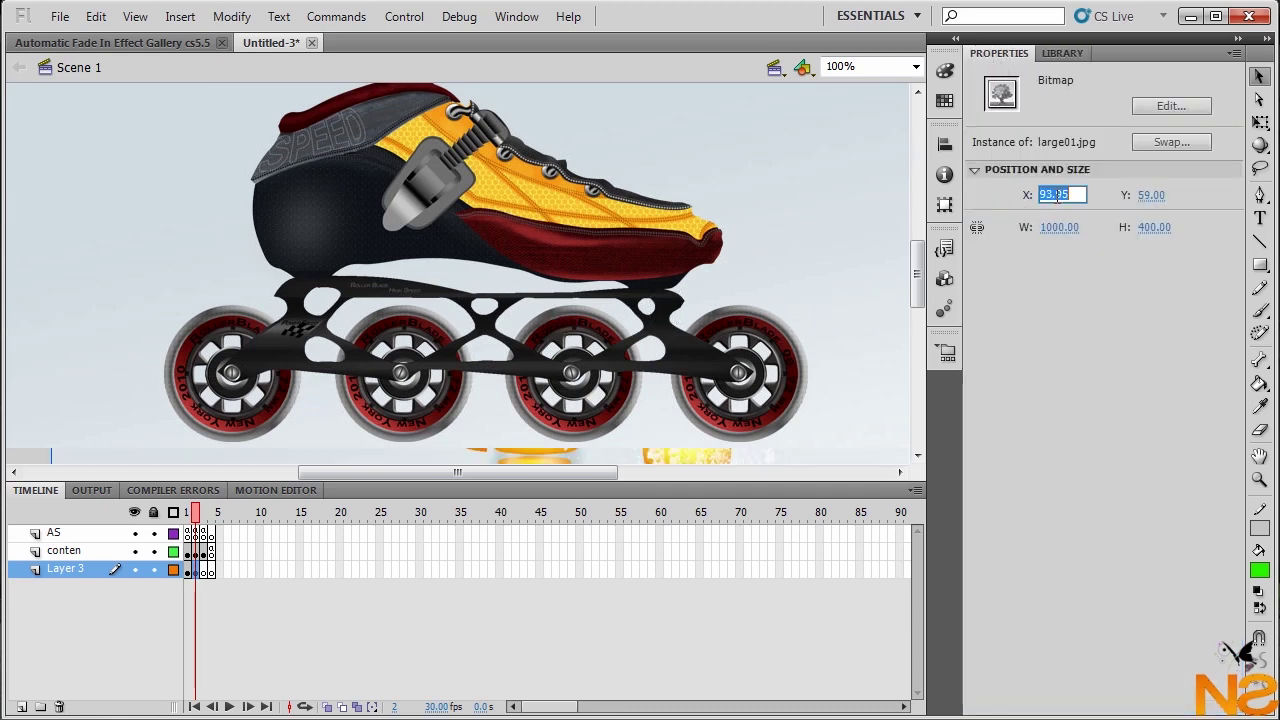
{"action": "type", "text": "0"}
{"action": "key", "text": "Tab"}
{"action": "type", "text": "0"}
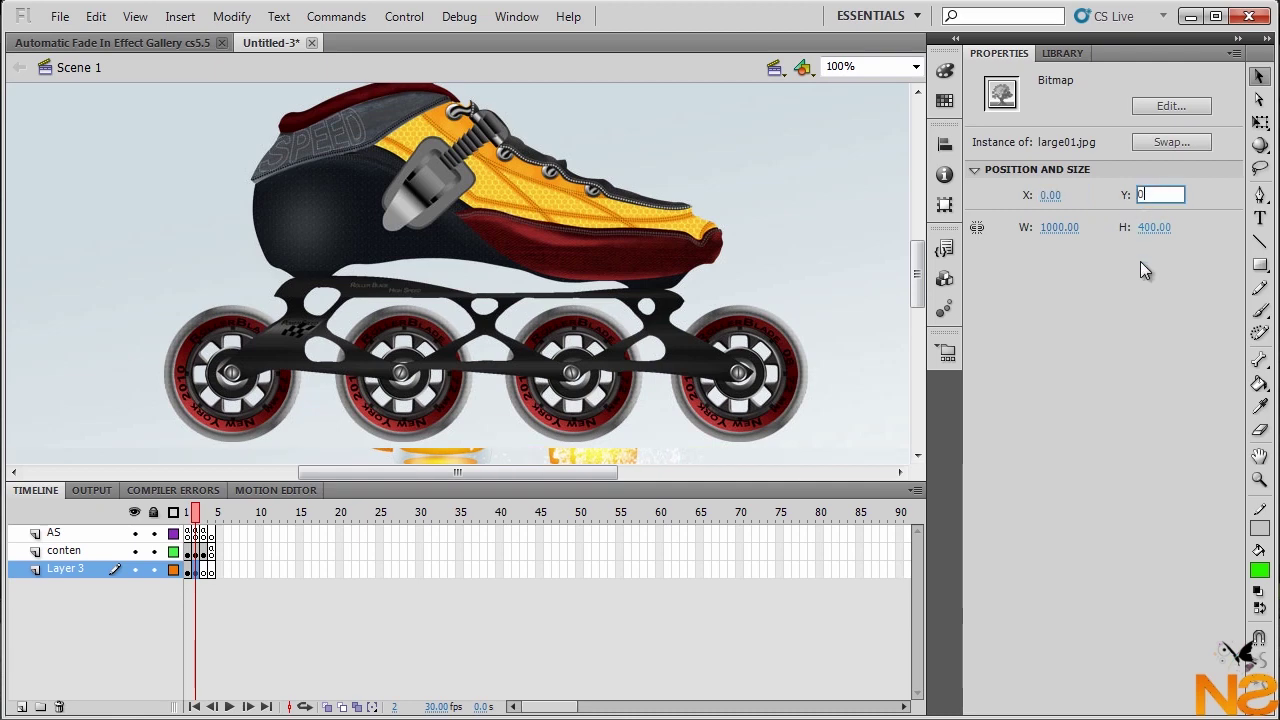
{"action": "key", "text": "Return"}
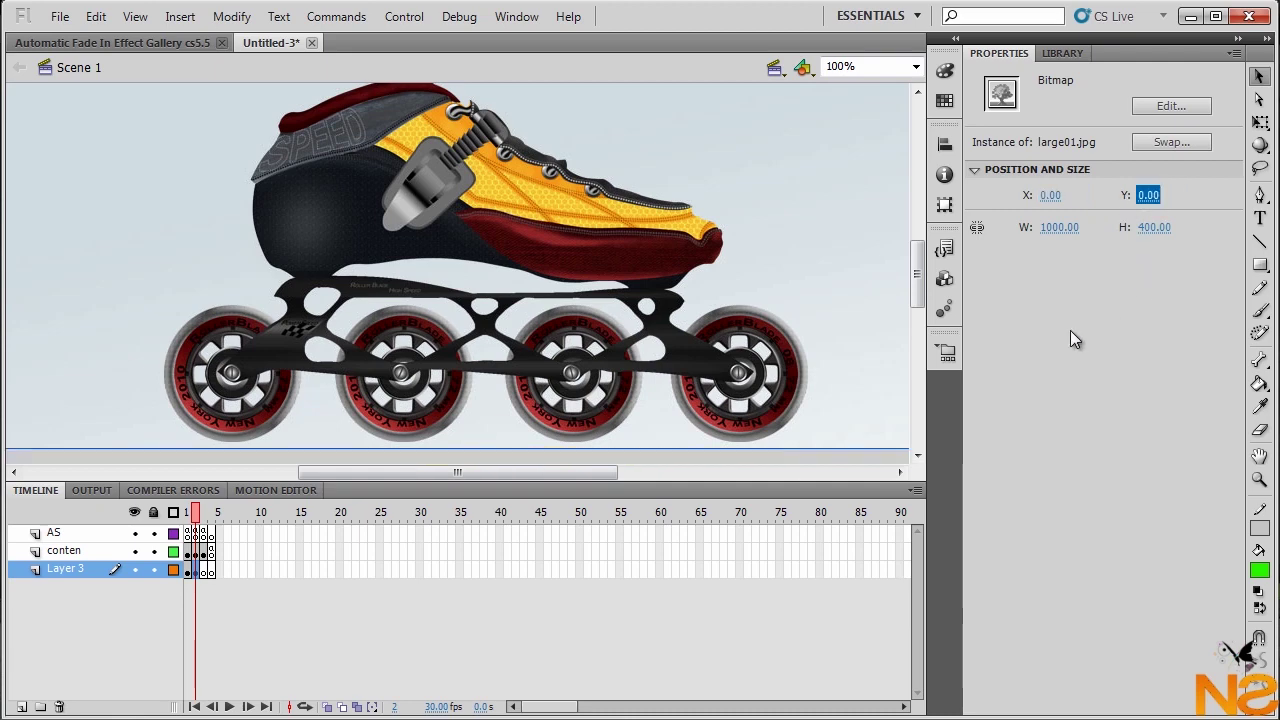
Step: Place large02.jpg on Layer 3's frame 3 at X 0, Y 0
{"action": "left_click", "coordinate": [206, 574]}
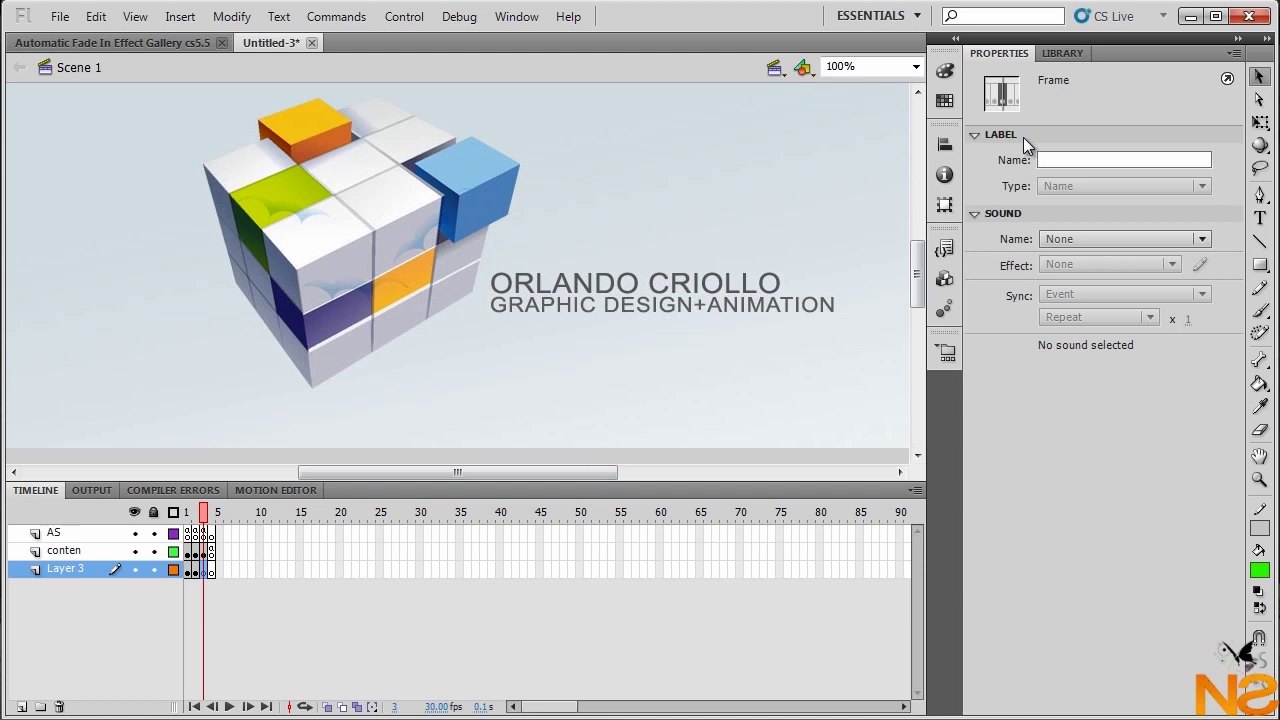
{"action": "left_click", "coordinate": [1062, 53]}
{"action": "left_click_drag", "start_coordinate": [1026, 317], "coordinate": [549, 327]}
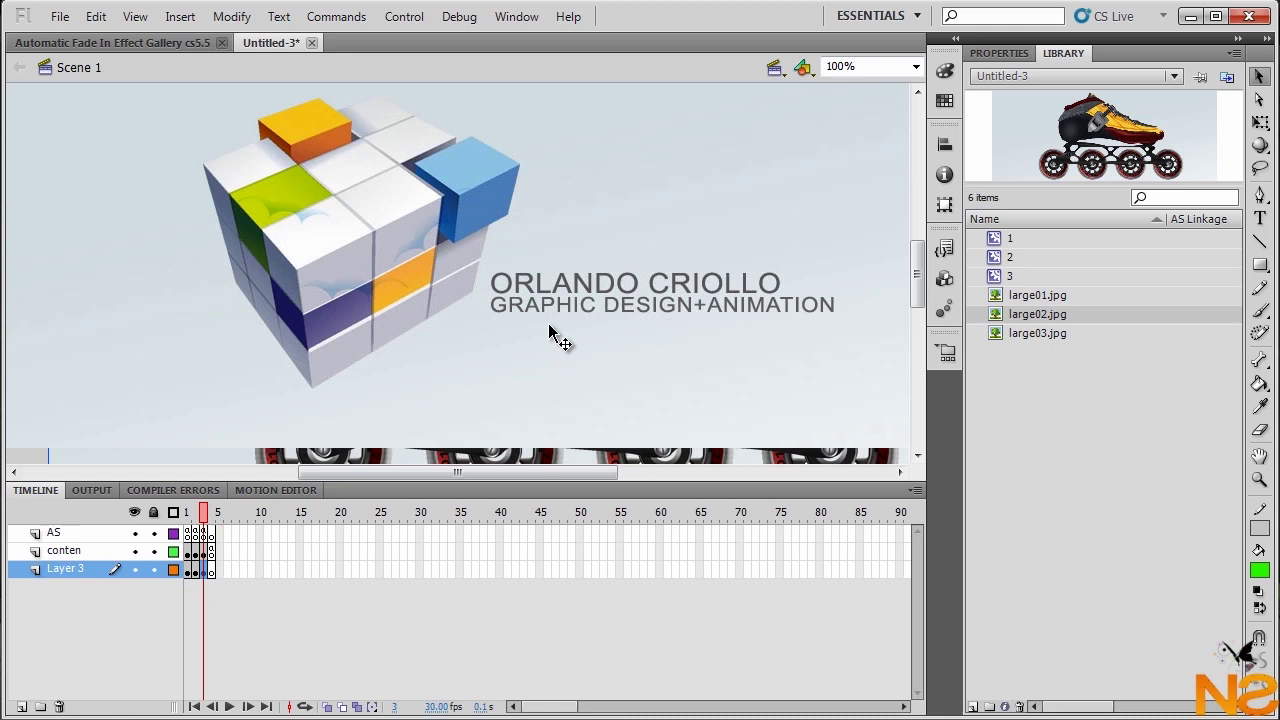
{"action": "left_click", "coordinate": [999, 53]}
{"action": "left_click", "coordinate": [1053, 195]}
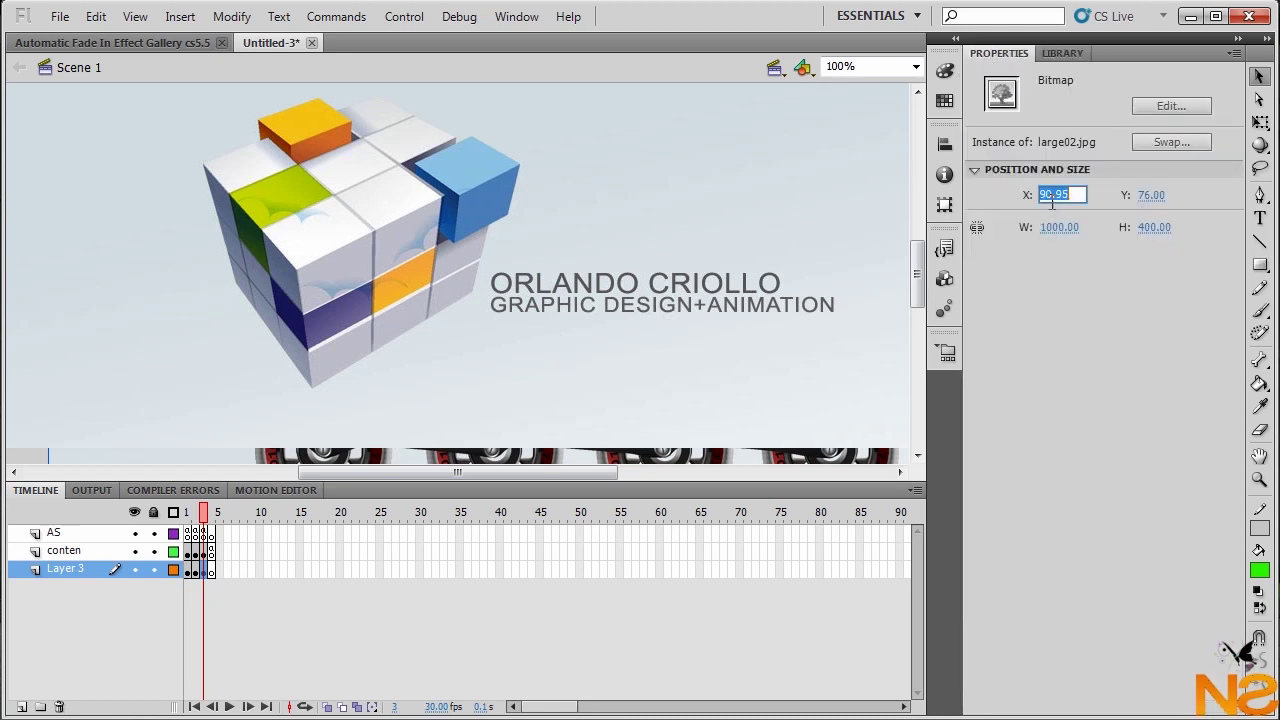
{"action": "type", "text": "0"}
{"action": "left_click", "coordinate": [1152, 195]}
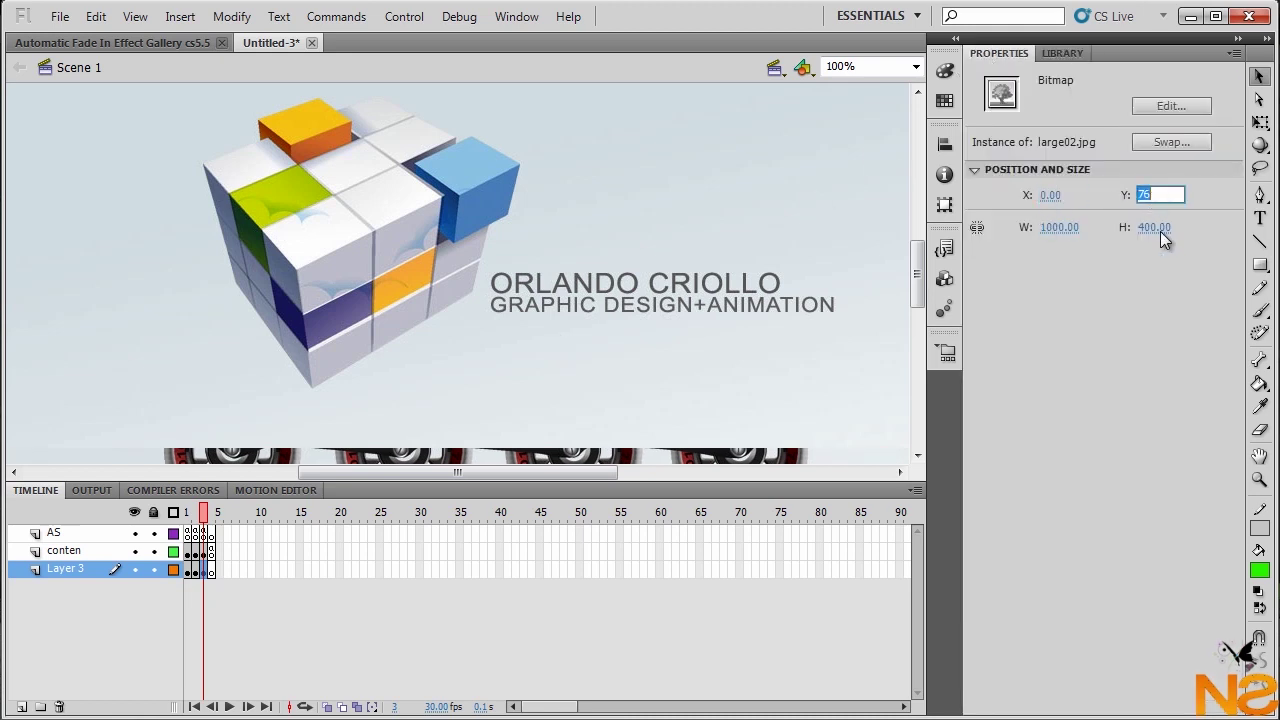
{"action": "type", "text": "0"}
{"action": "left_click", "coordinate": [733, 612]}
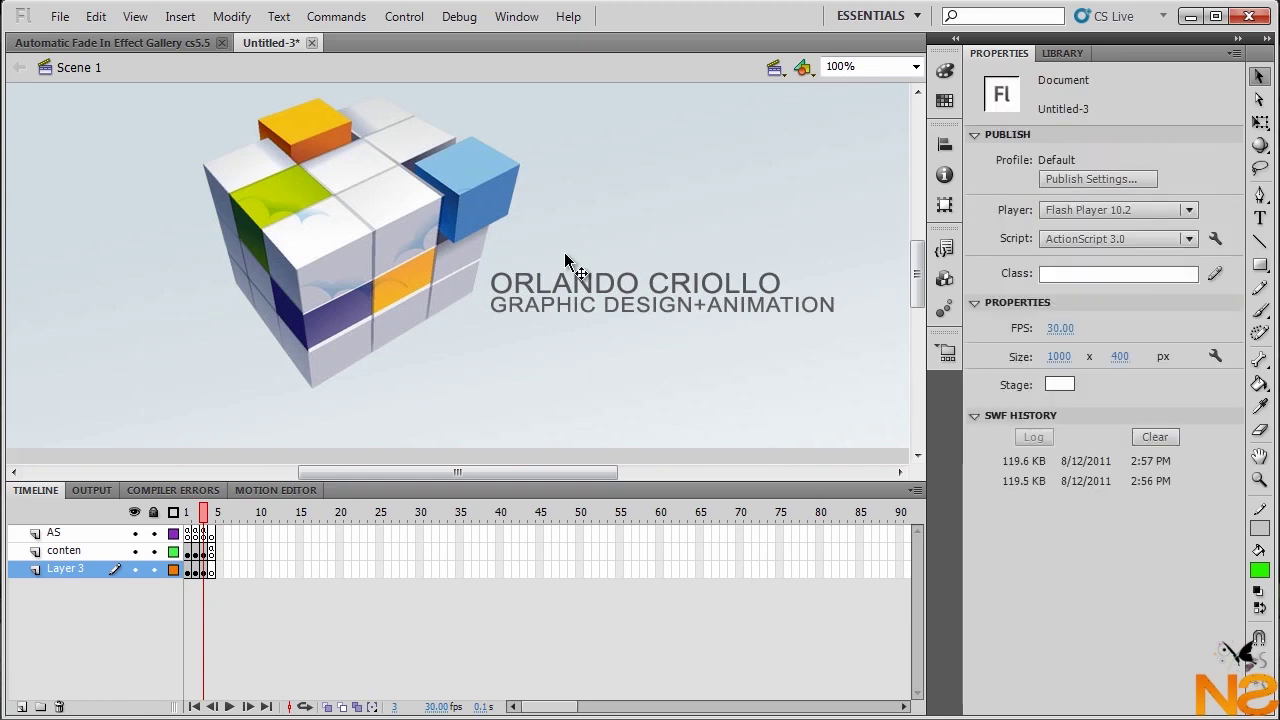
Step: Test the movie to watch the skate, cube and beer images crossfade, then close the player
{"action": "key", "text": "ctrl+Return"}
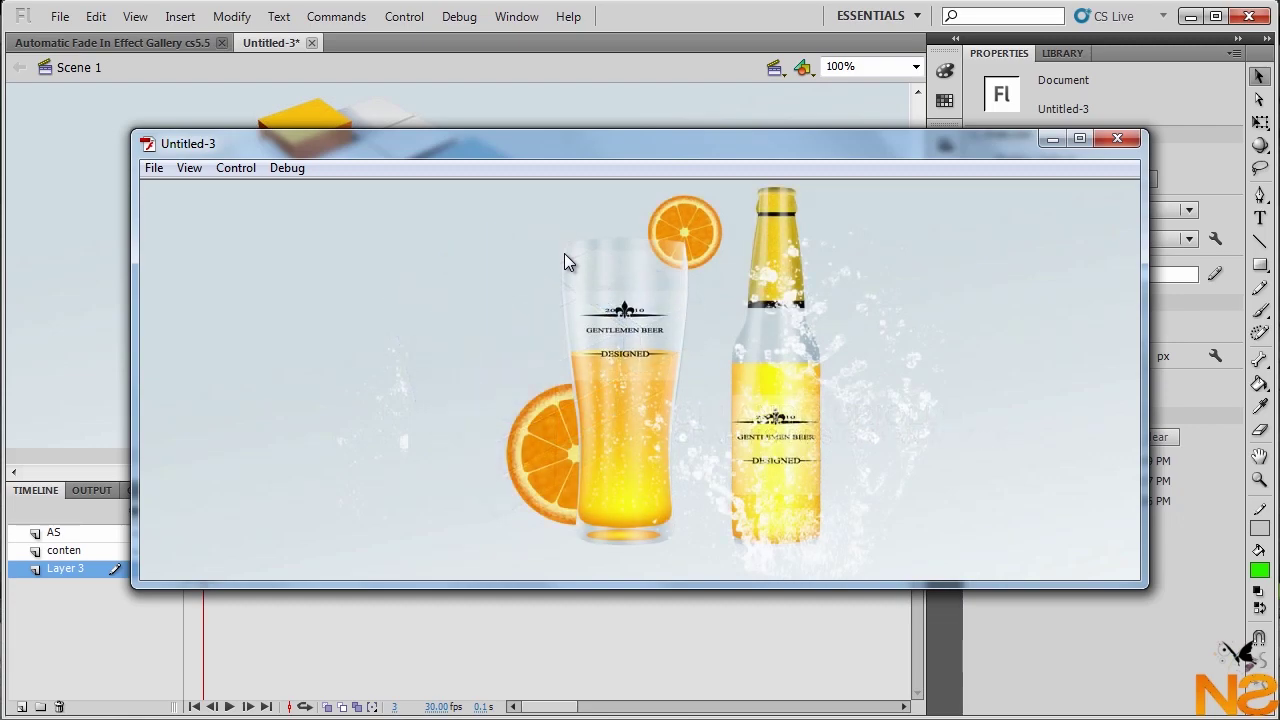
{"action": "left_click", "coordinate": [1120, 140]}
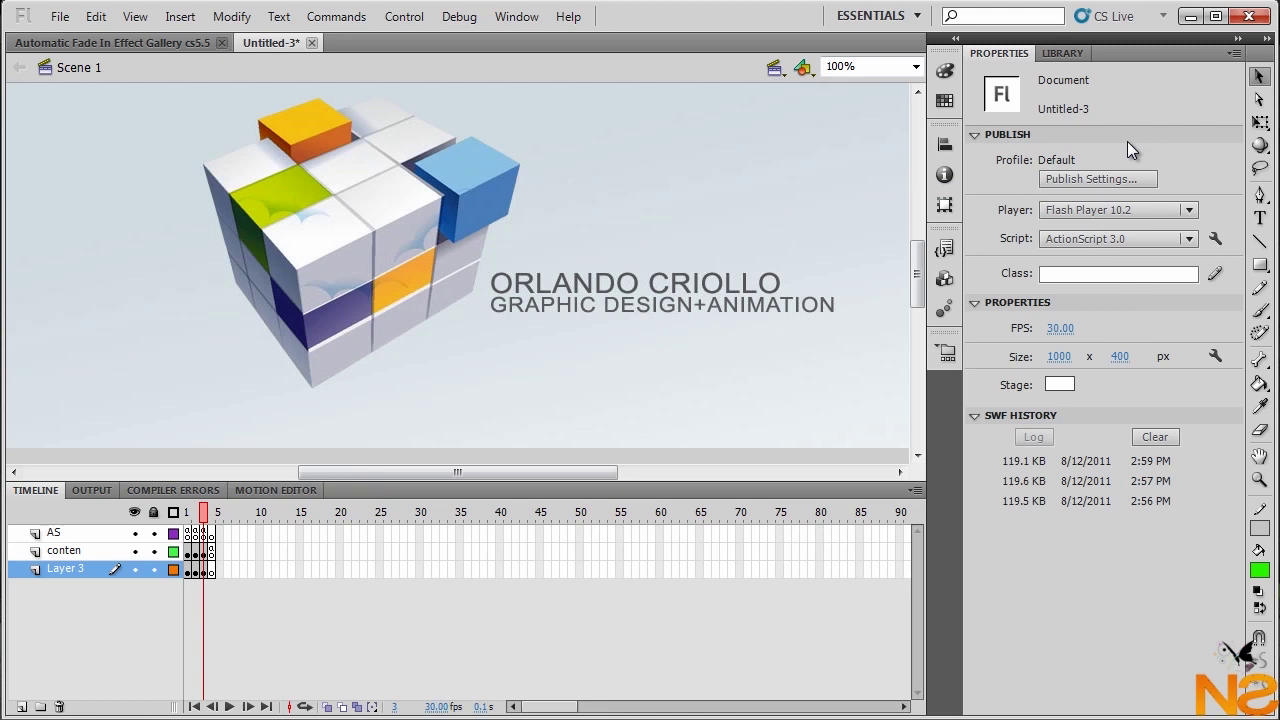